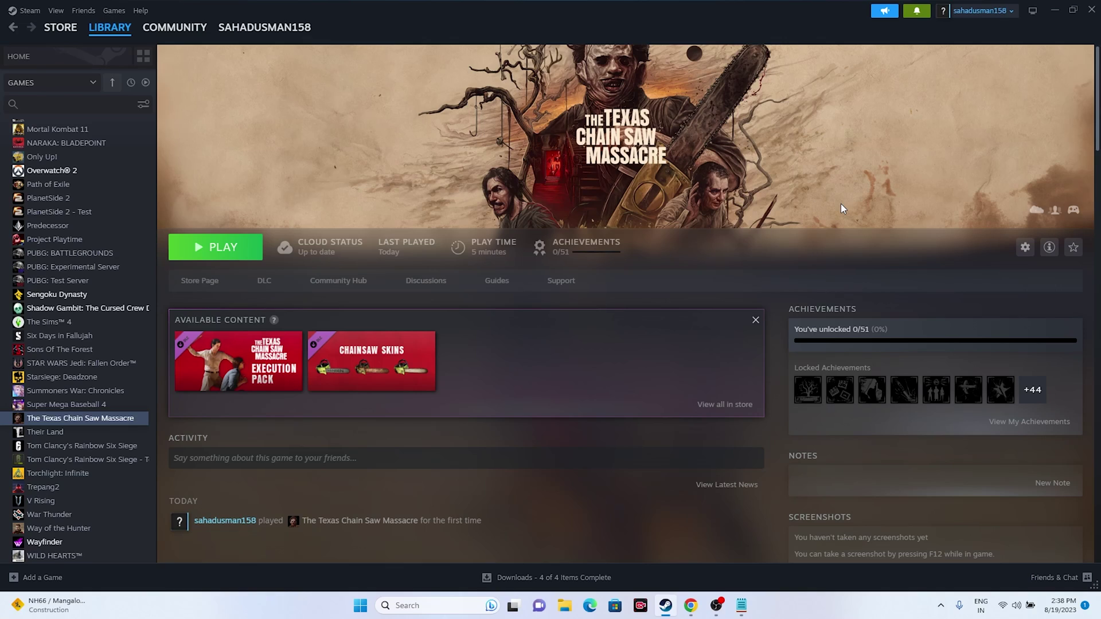
# Step: Restart the computer from the Start menu's Power options
pyautogui.click(360, 606)
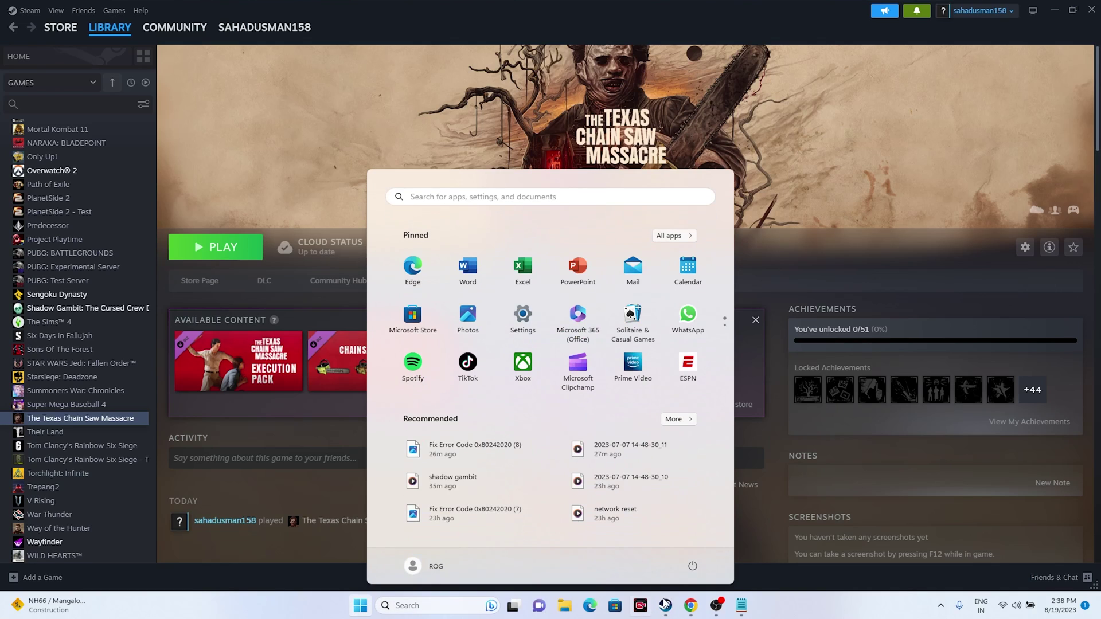
pyautogui.click(692, 566)
pyautogui.click(686, 540)
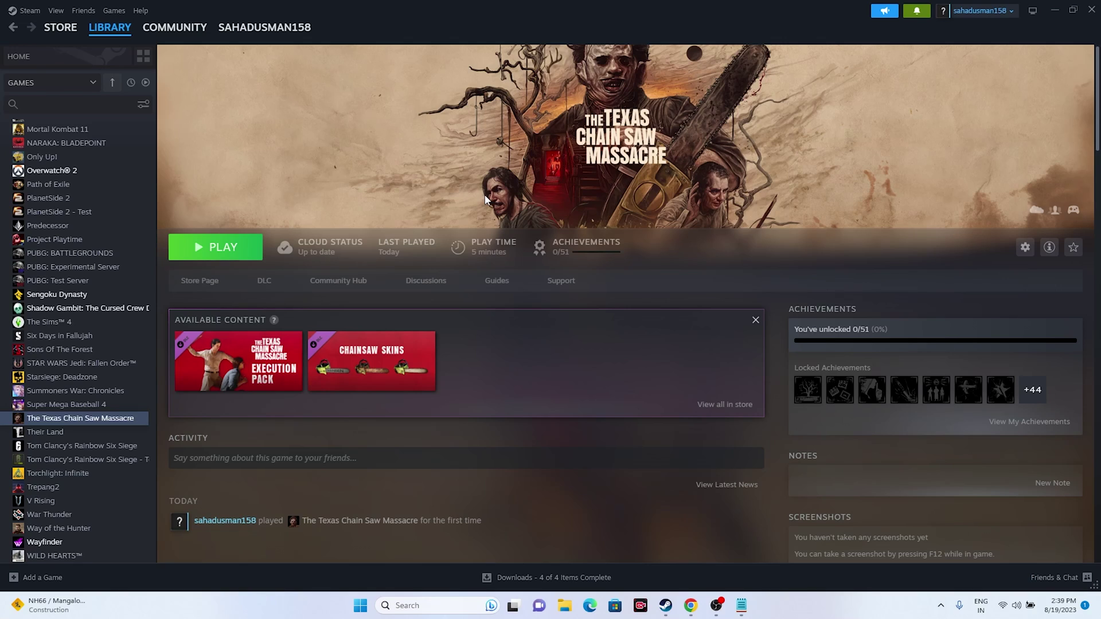
# Step: Browse to the game's TCSM install folder from Steam's Installed Files properties and maximise Explorer
pyautogui.rightClick(96, 426)
pyautogui.click(116, 515)
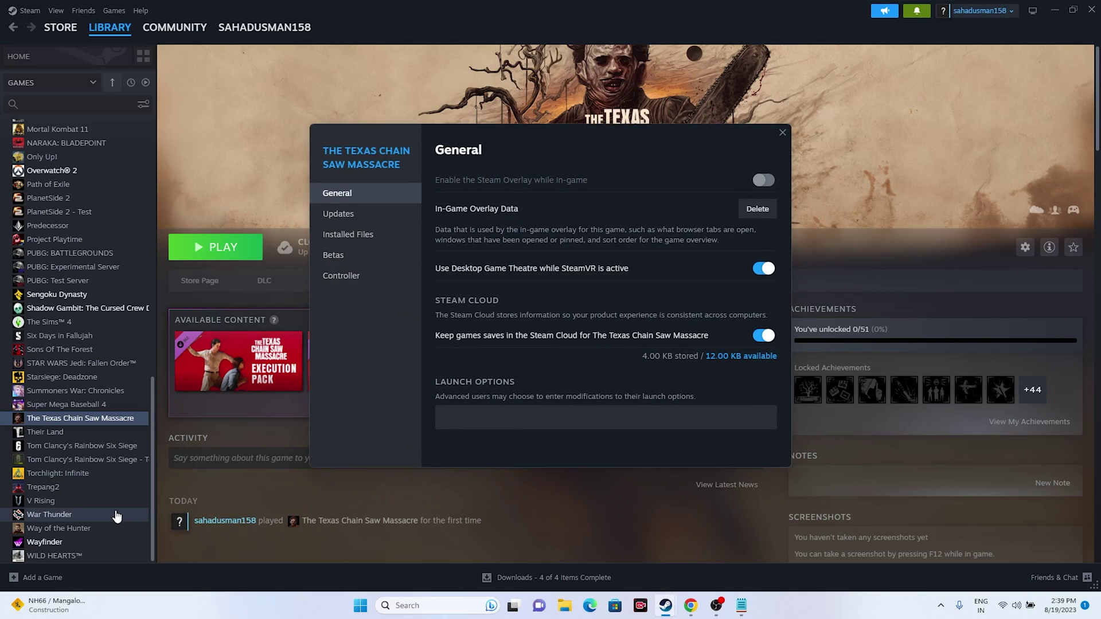
pyautogui.click(351, 240)
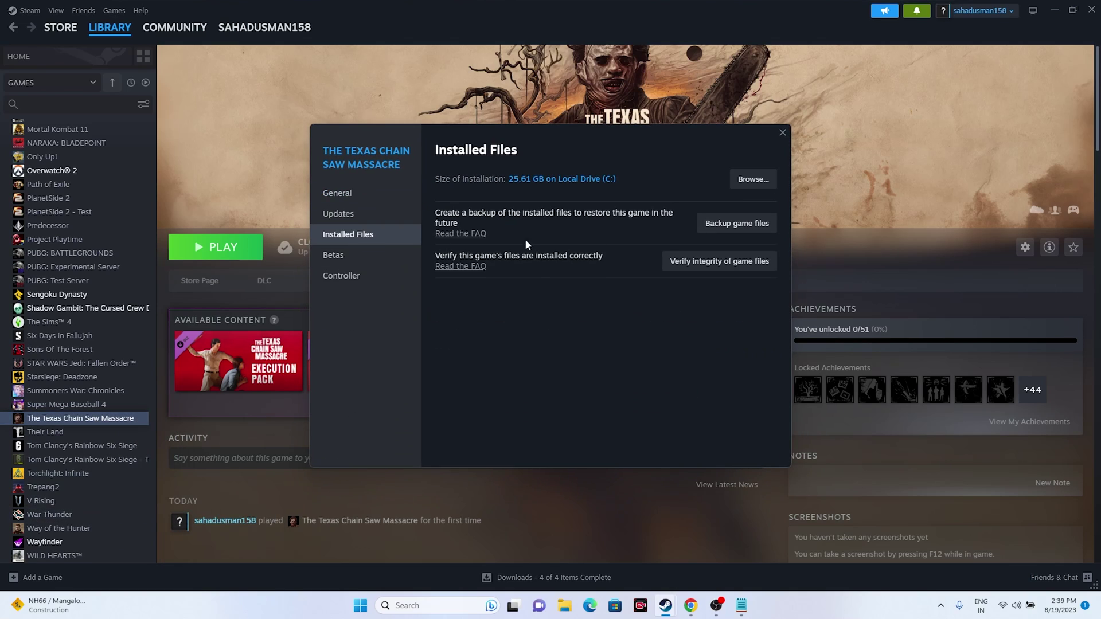
pyautogui.click(750, 181)
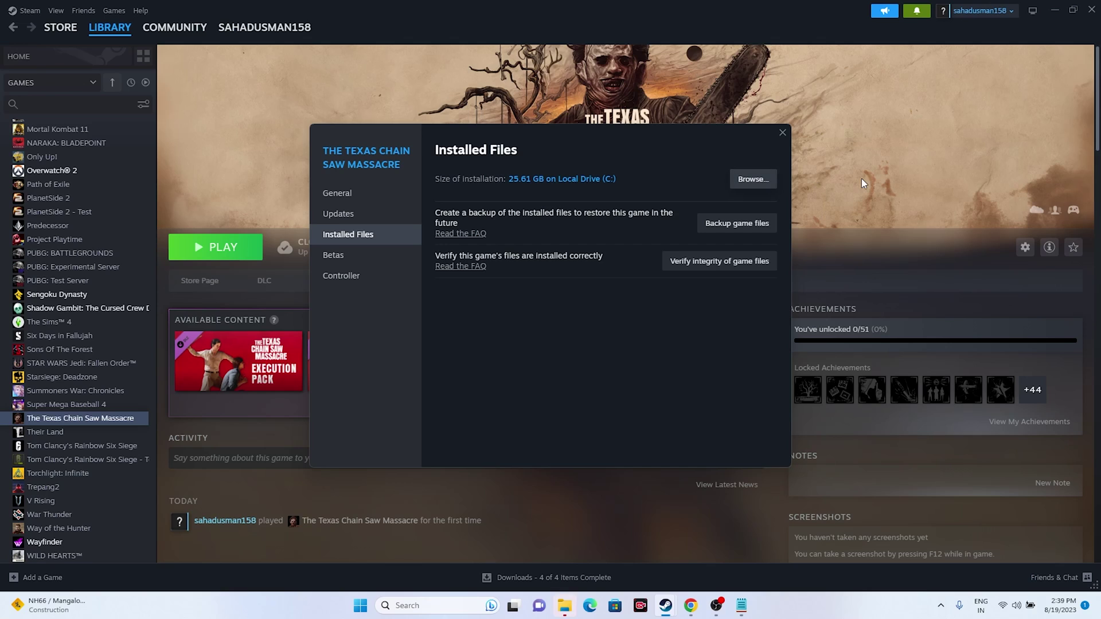
pyautogui.click(1055, 11)
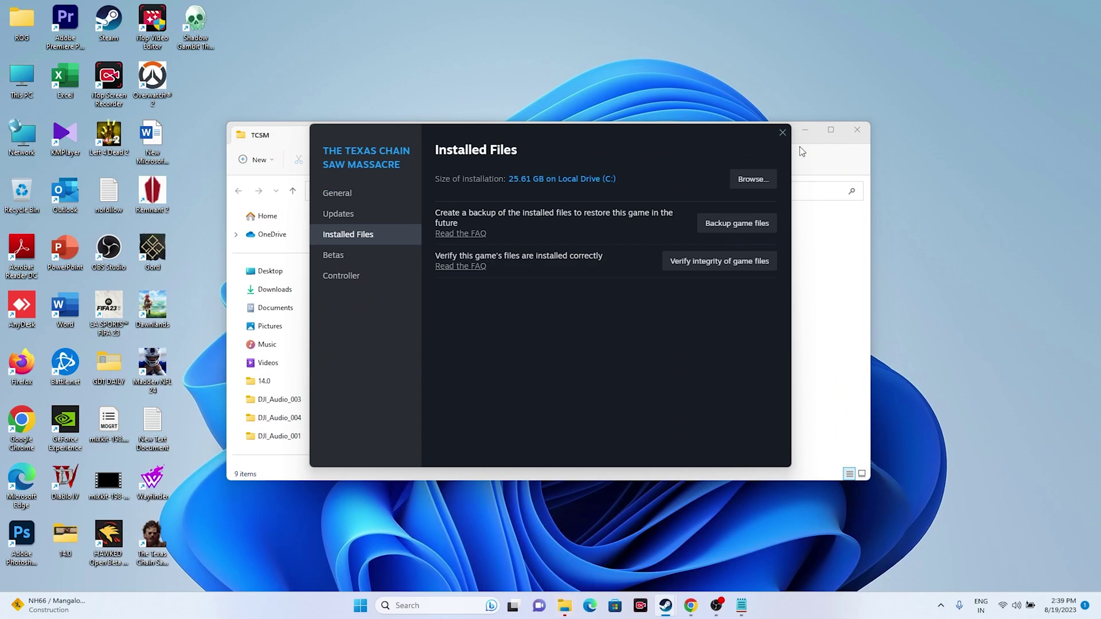
pyautogui.click(829, 131)
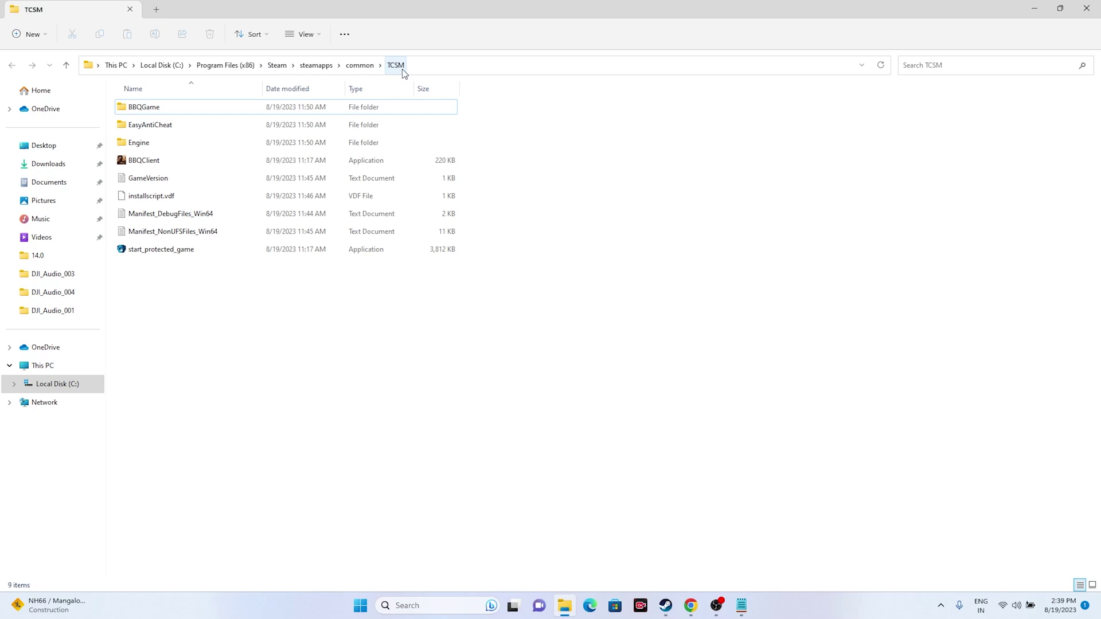
# Step: Set BBQClient to always run as administrator in its Compatibility properties
pyautogui.click(159, 164)
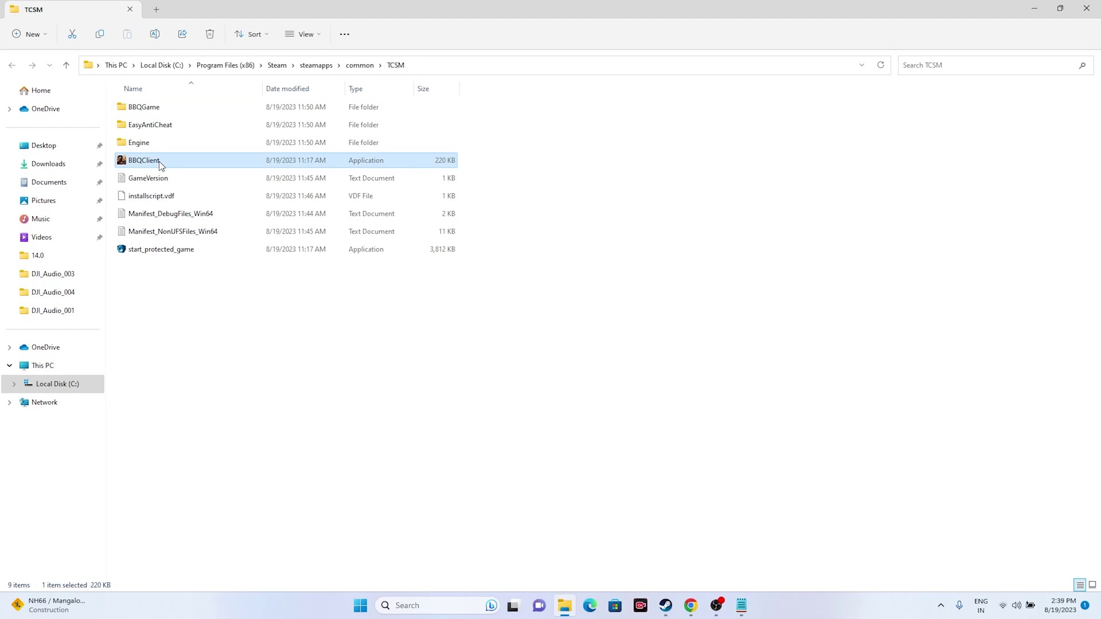
pyautogui.rightClick(160, 165)
pyautogui.click(194, 332)
pyautogui.click(227, 323)
pyautogui.click(246, 299)
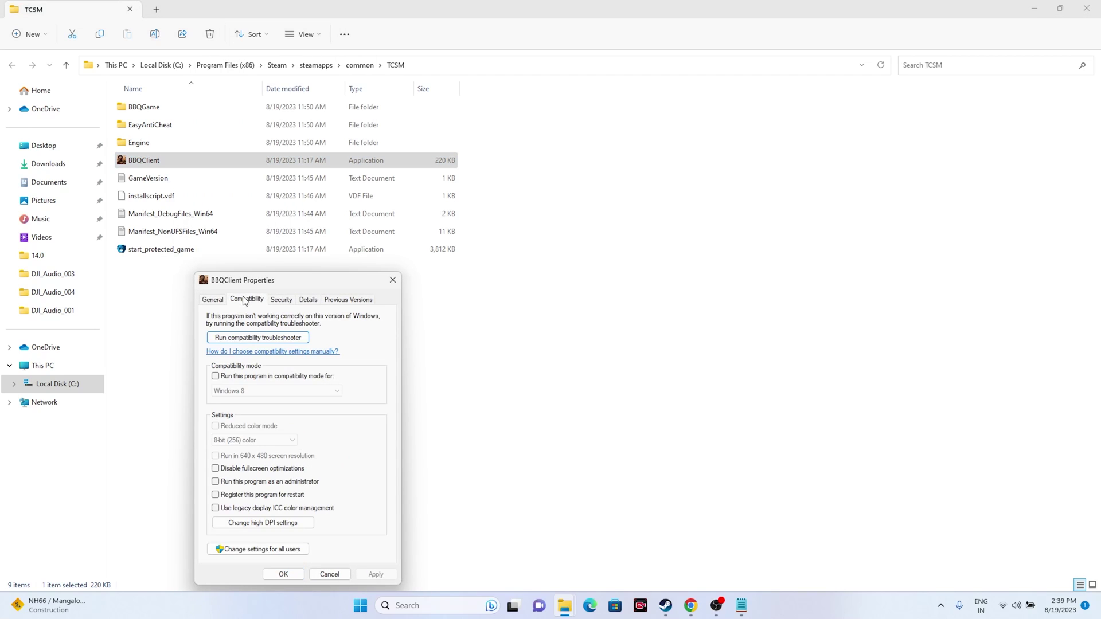
pyautogui.click(217, 483)
pyautogui.click(389, 576)
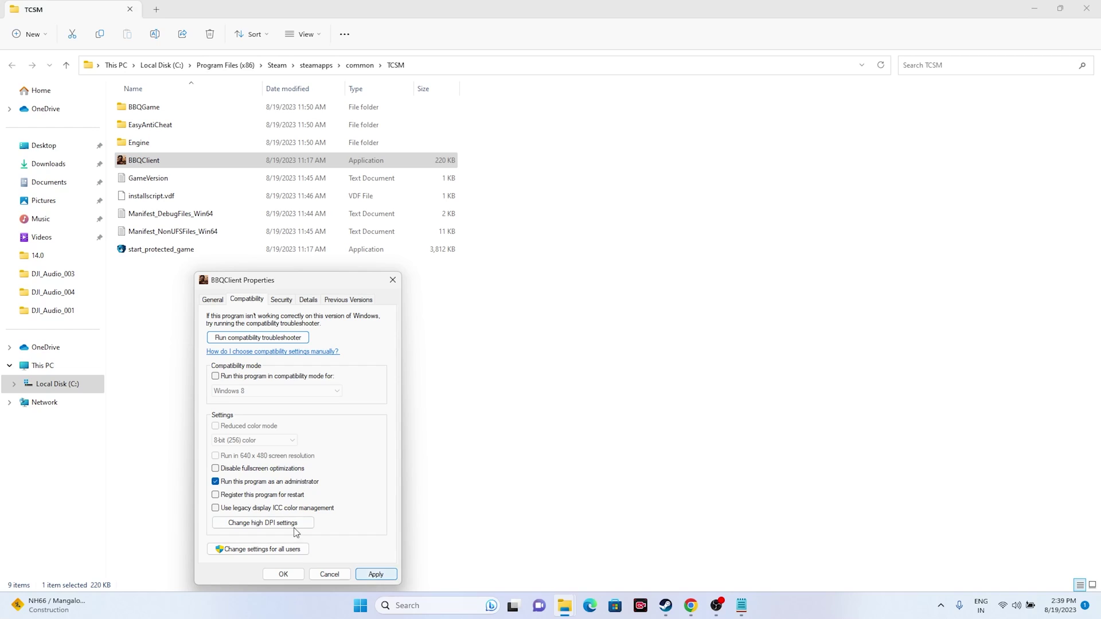
pyautogui.click(376, 574)
pyautogui.click(283, 577)
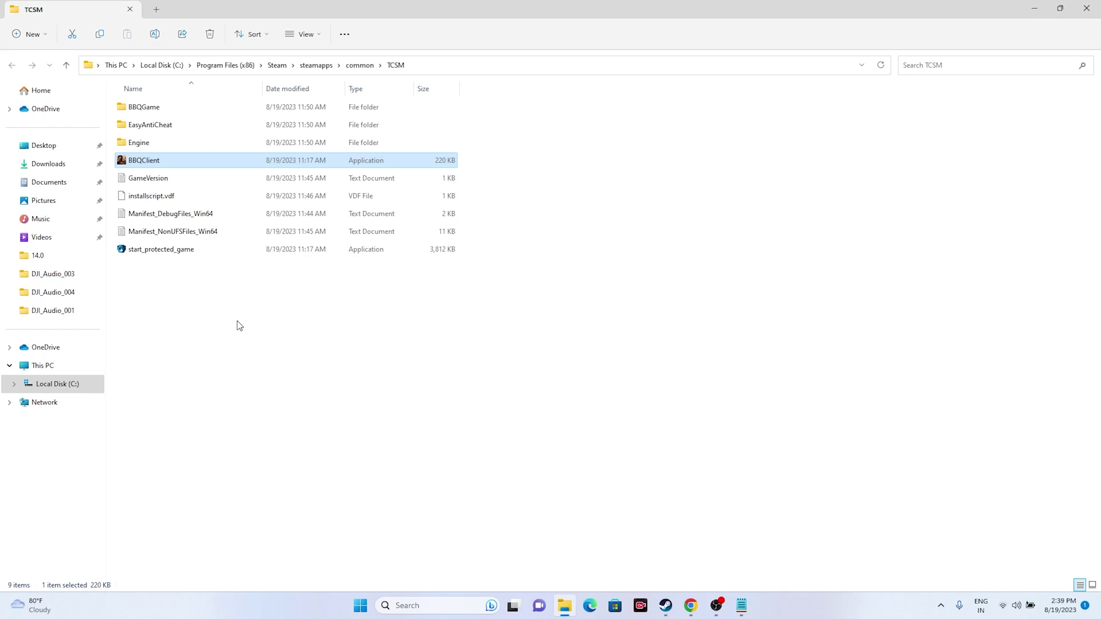
pyautogui.click(226, 335)
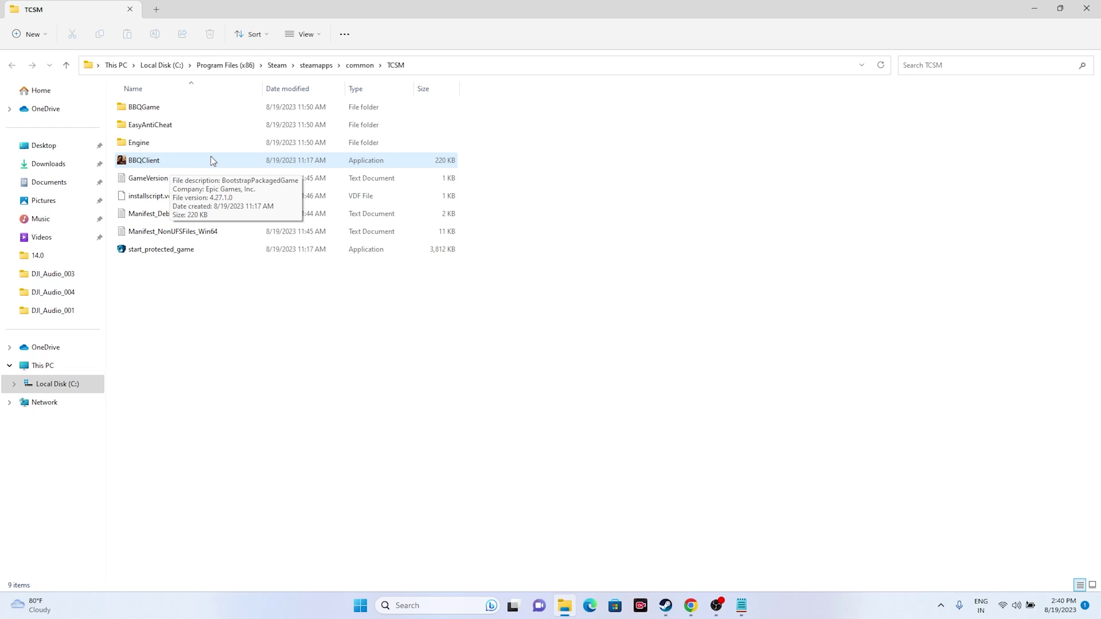
# Step: Turn on BBQClient's compatibility mode for Windows 8 and save the properties
pyautogui.rightClick(157, 160)
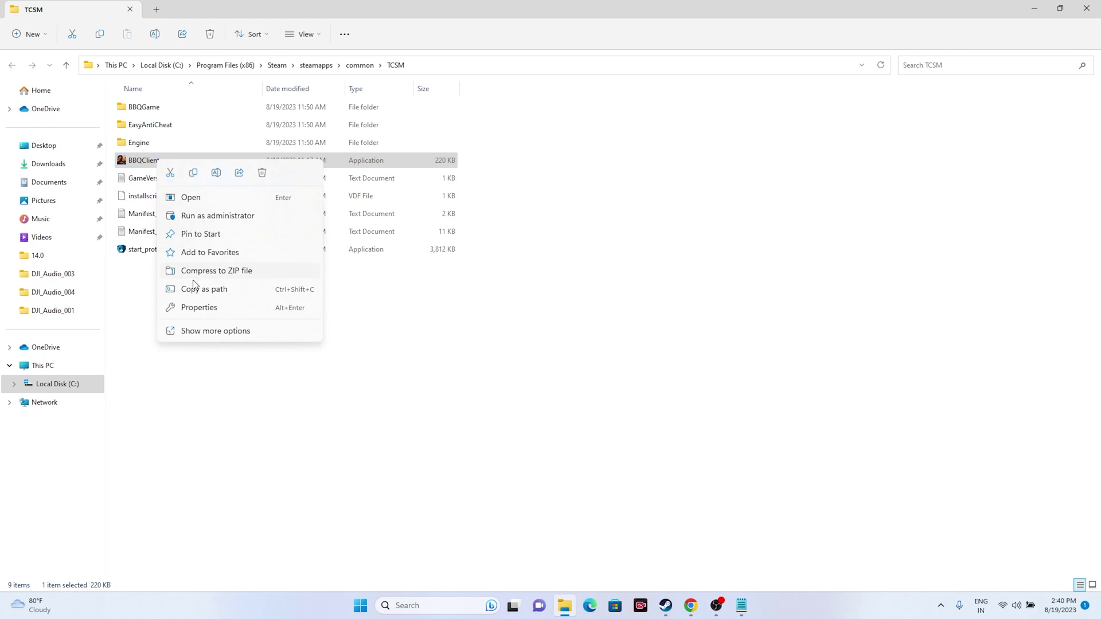
pyautogui.click(192, 331)
pyautogui.click(242, 314)
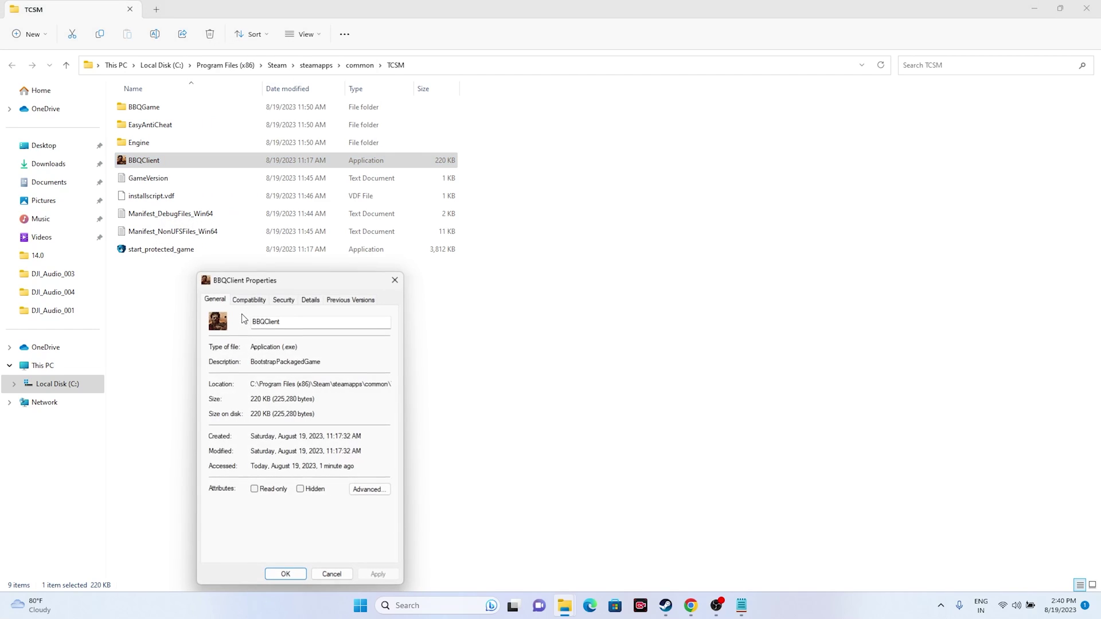
pyautogui.click(249, 299)
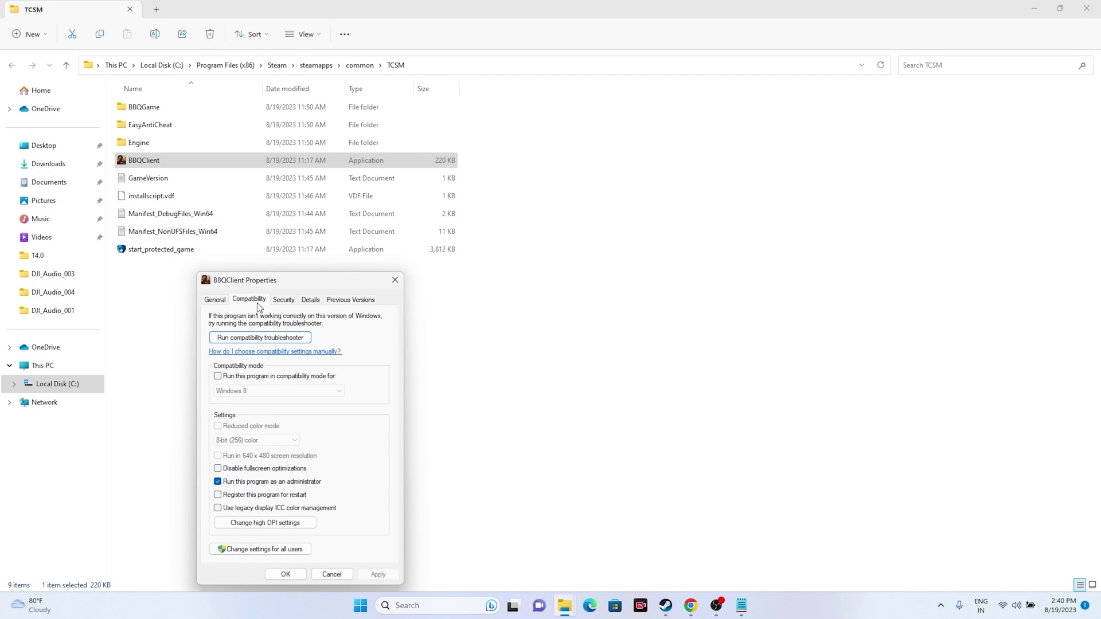
pyautogui.click(219, 376)
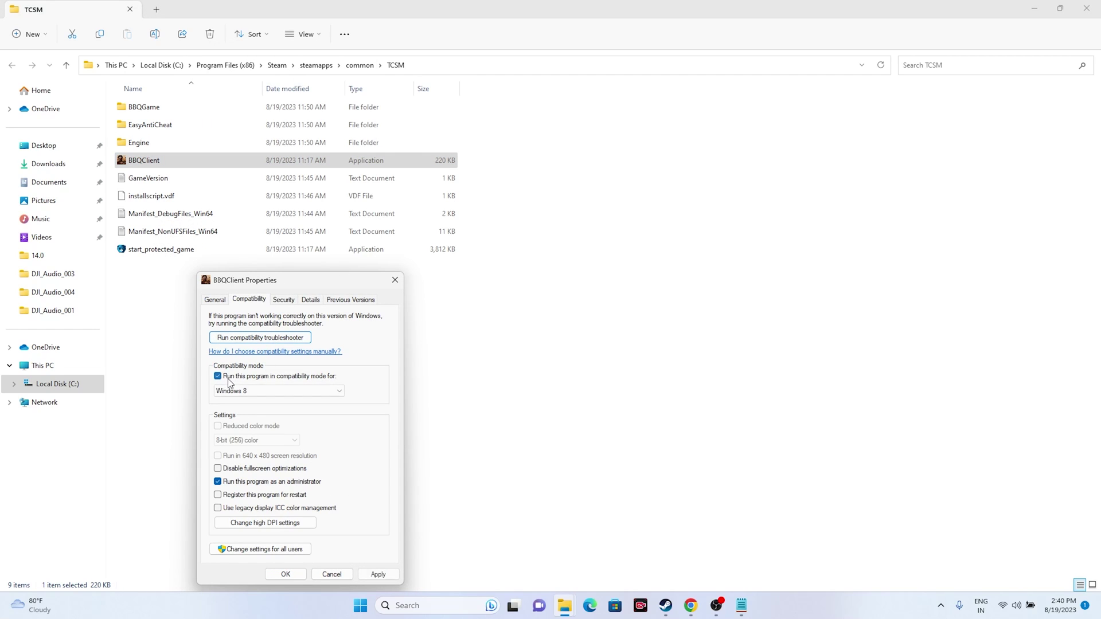
pyautogui.click(331, 391)
pyautogui.click(252, 428)
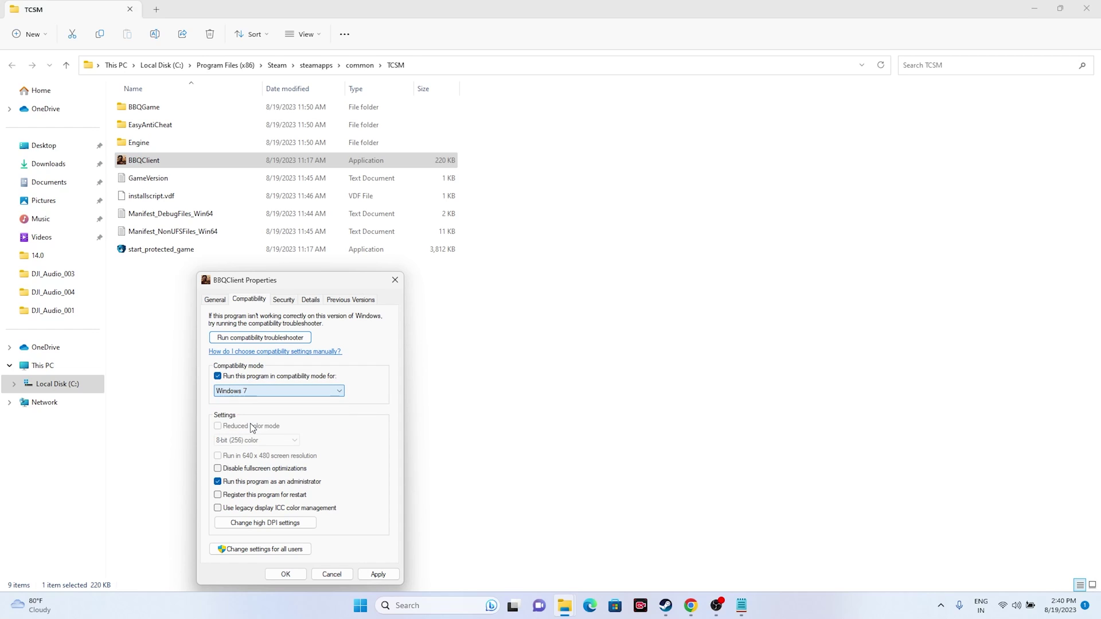
pyautogui.moveTo(304, 282); pyautogui.dragTo(646, 127)
pyautogui.click(623, 235)
pyautogui.click(597, 279)
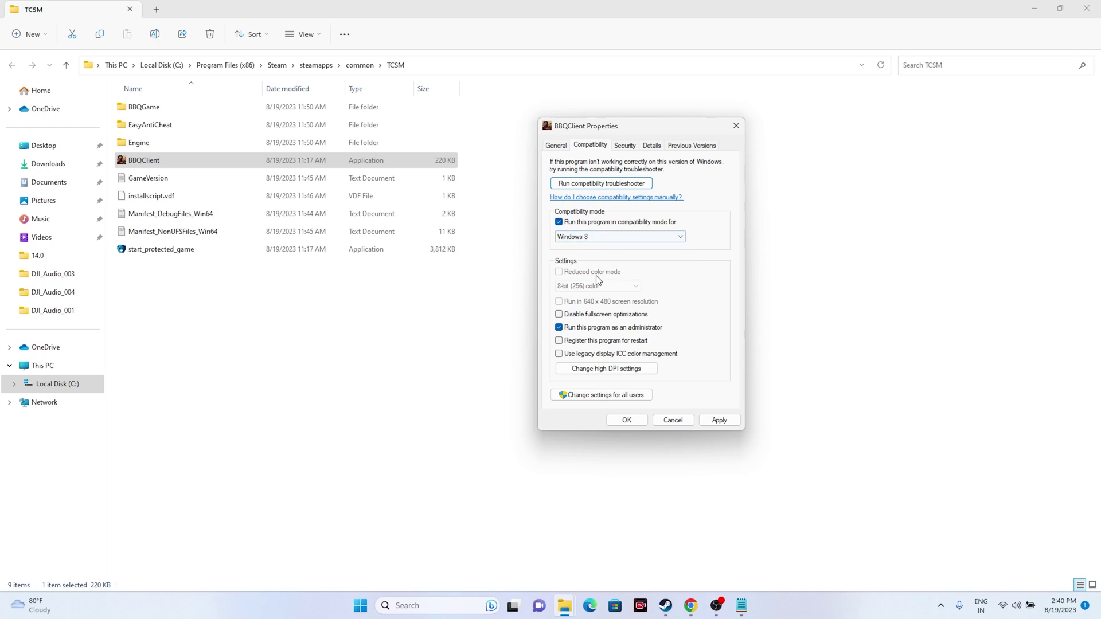
pyautogui.click(716, 420)
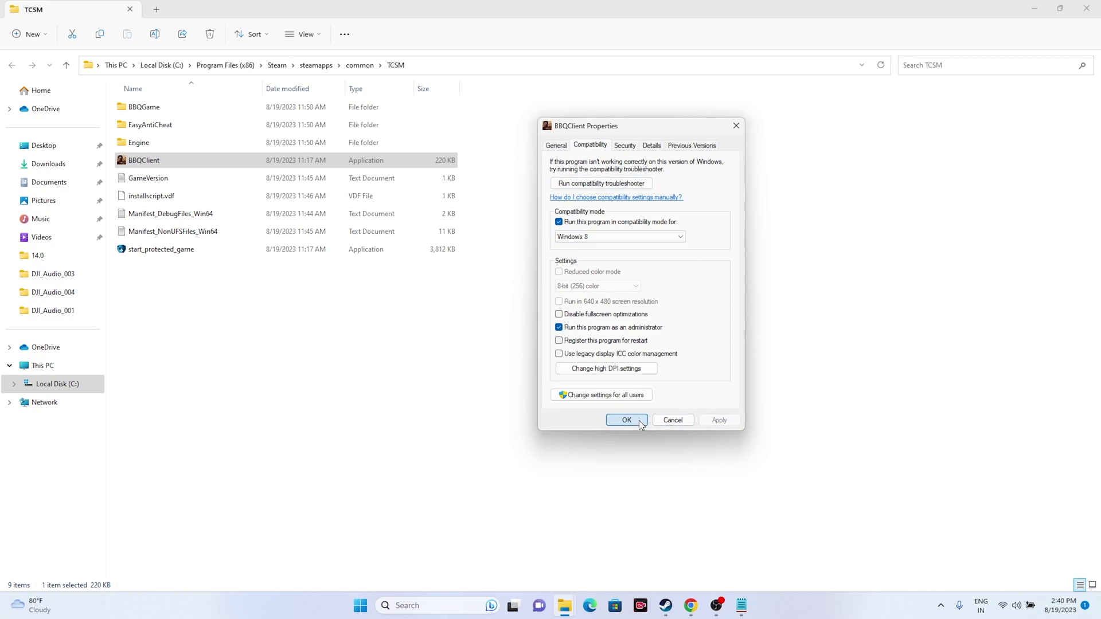
pyautogui.click(627, 421)
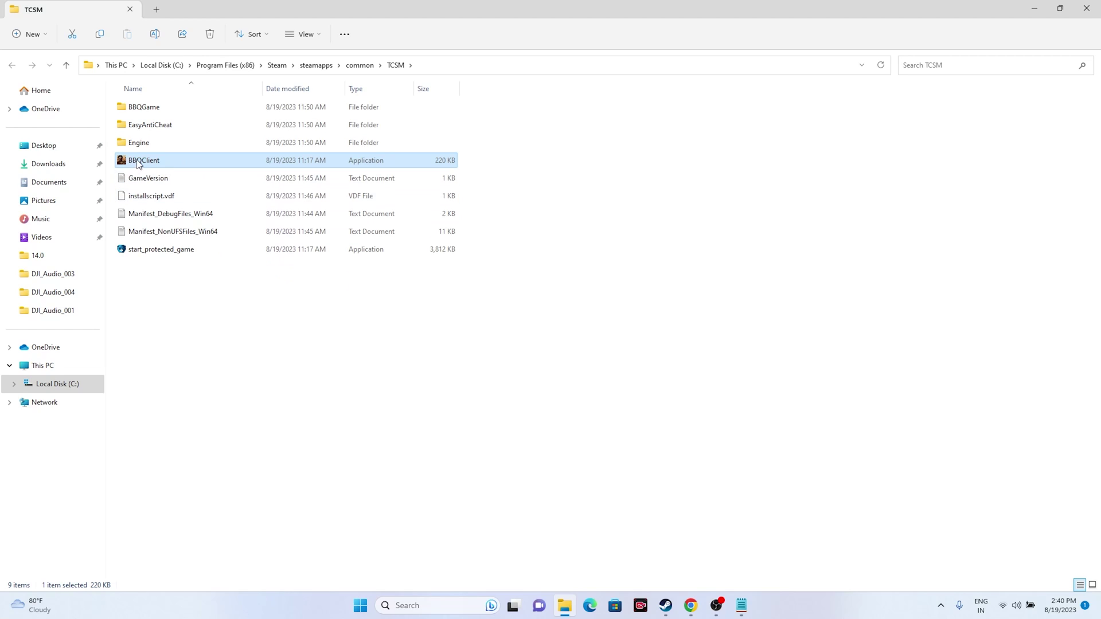
pyautogui.moveTo(137, 164)
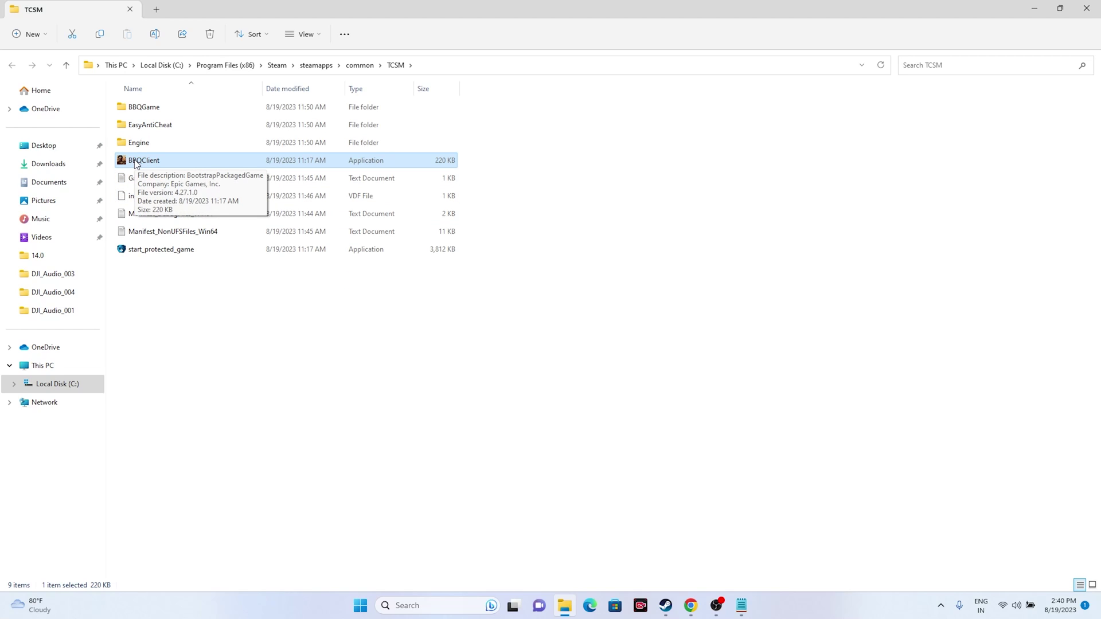
# Step: Set BBQClient-Win64-Shipping in BBQGame\Binaries\Win64 to run as administrator in Windows 8 compatibility mode
pyautogui.doubleClick(138, 109)
pyautogui.doubleClick(150, 110)
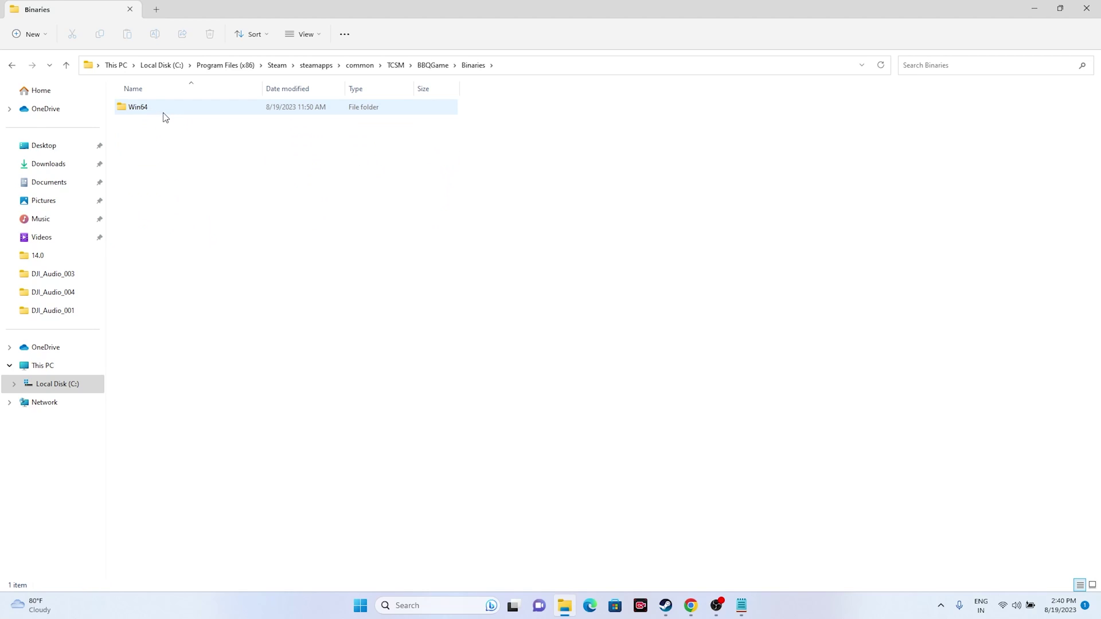
pyautogui.doubleClick(151, 110)
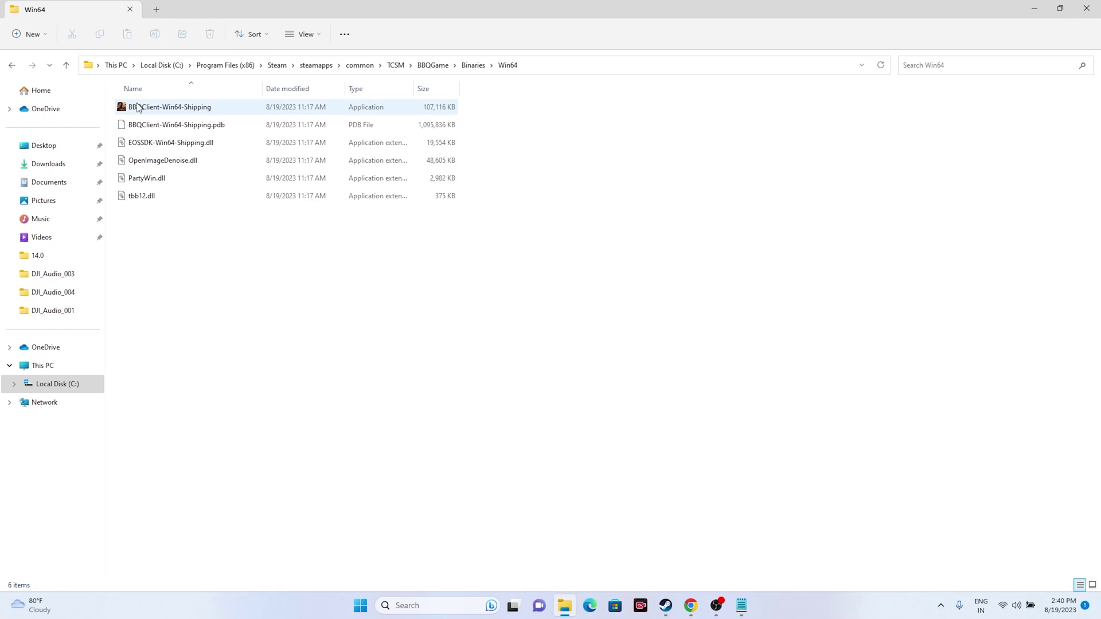
pyautogui.click(138, 108)
pyautogui.rightClick(160, 110)
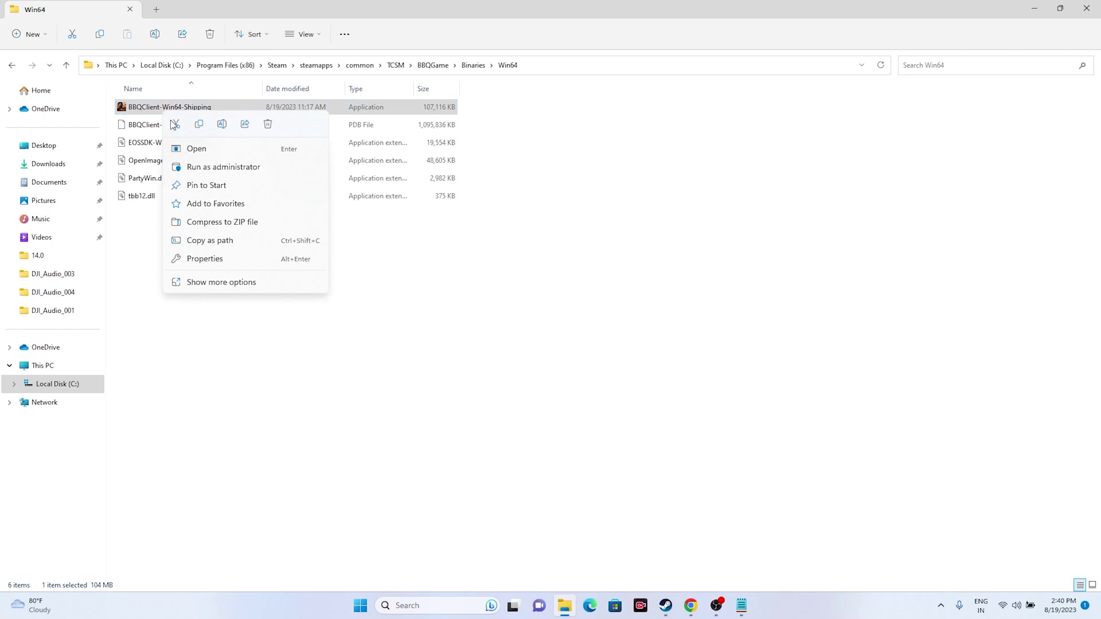
pyautogui.click(208, 283)
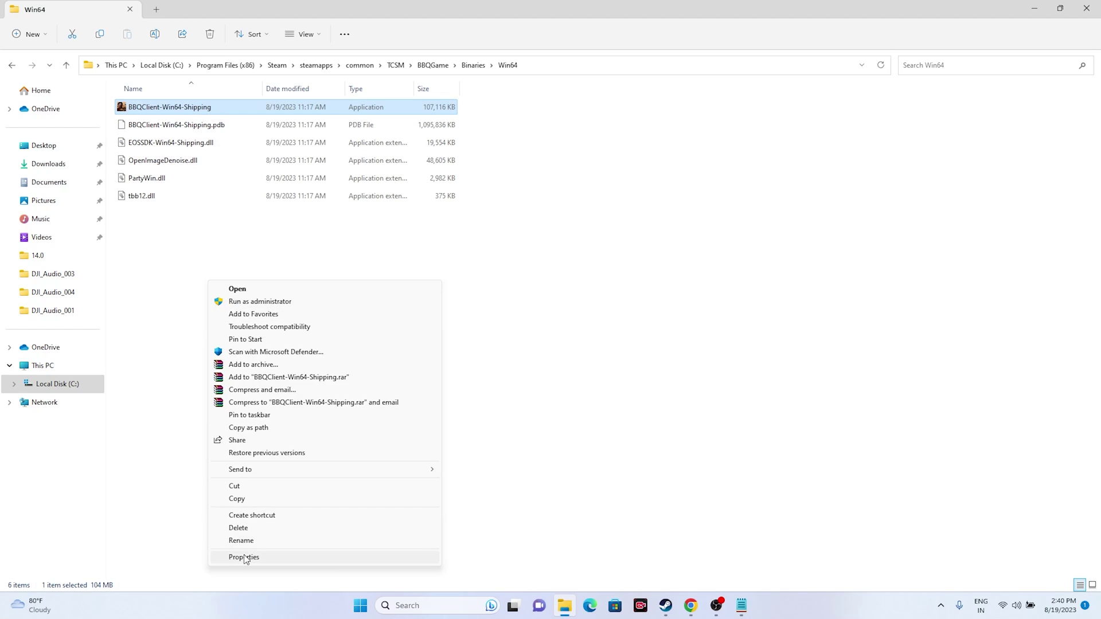
pyautogui.click(245, 558)
pyautogui.click(264, 300)
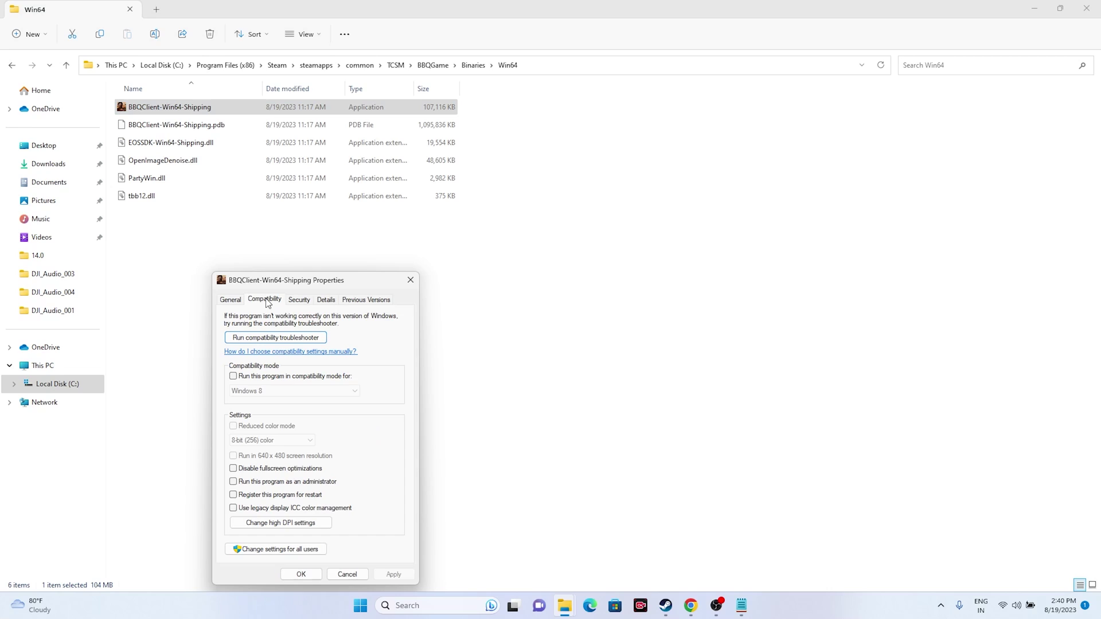
pyautogui.click(234, 485)
pyautogui.click(233, 376)
pyautogui.click(301, 573)
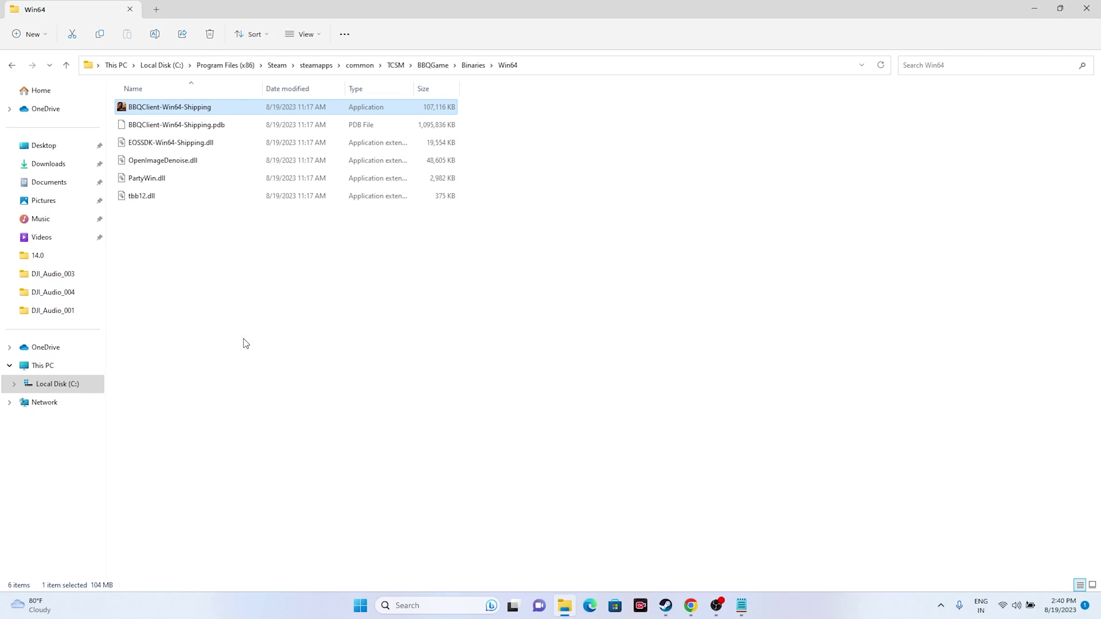
# Step: Return to the TCSM folder, briefly peeking inside BBQGame on the way
pyautogui.click(12, 65)
pyautogui.click(12, 65)
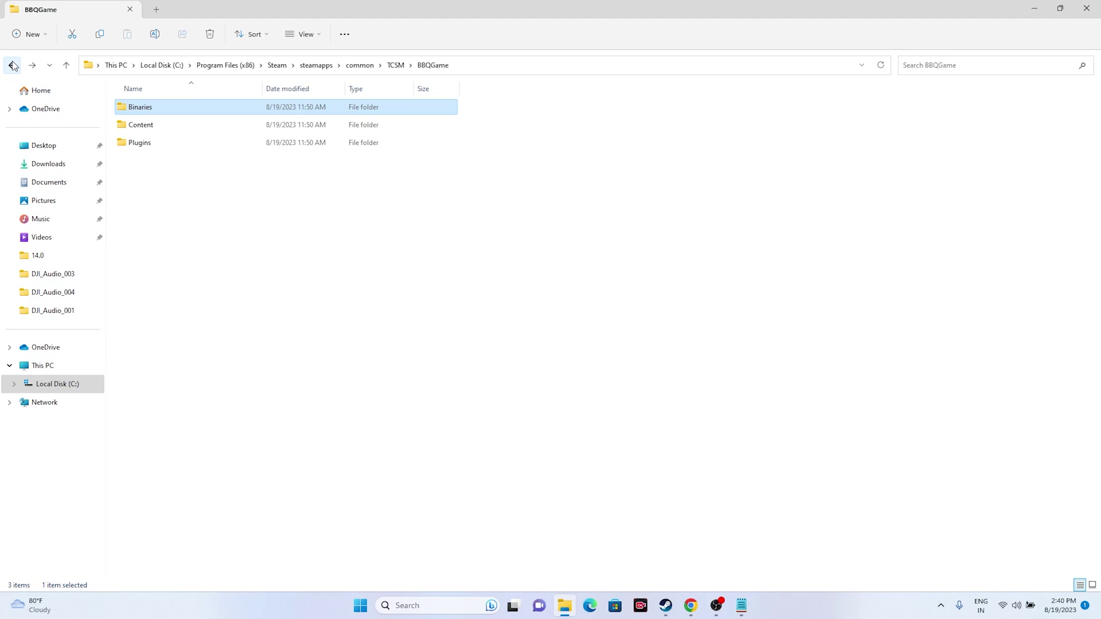
pyautogui.click(11, 65)
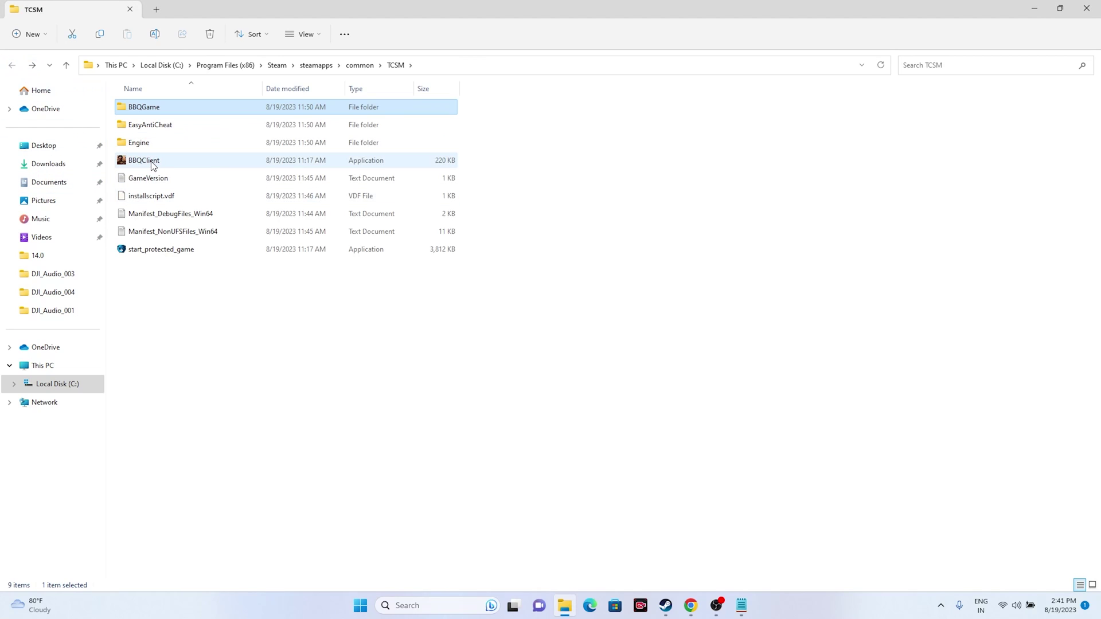
pyautogui.doubleClick(170, 107)
pyautogui.click(11, 65)
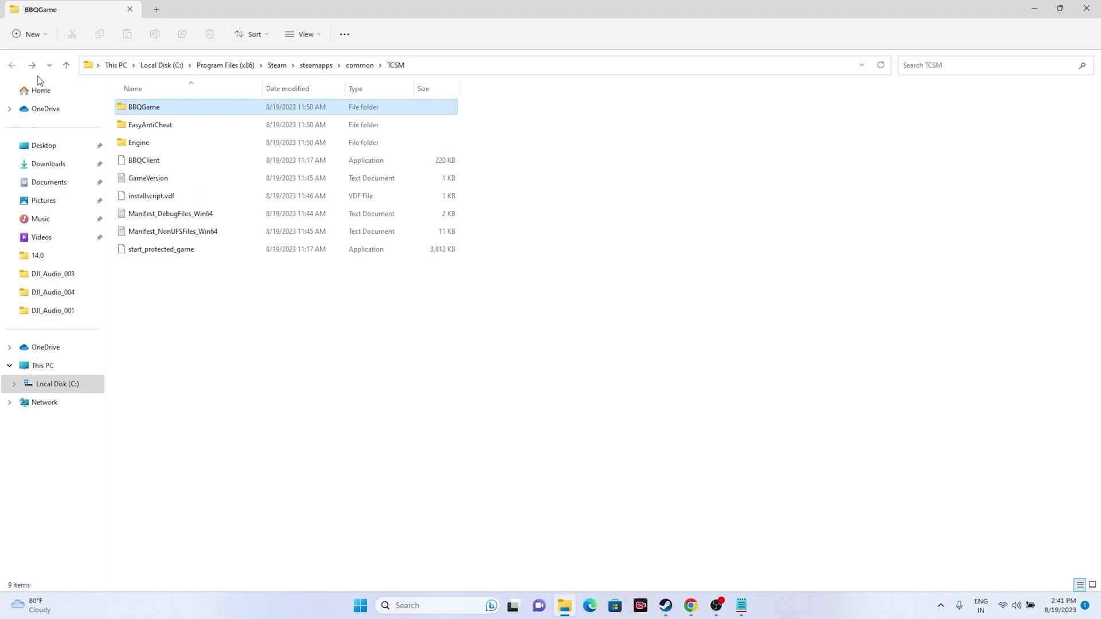
# Step: Close File Explorer and the game's Steam properties, then minimise Steam
pyautogui.click(1088, 7)
pyautogui.click(782, 131)
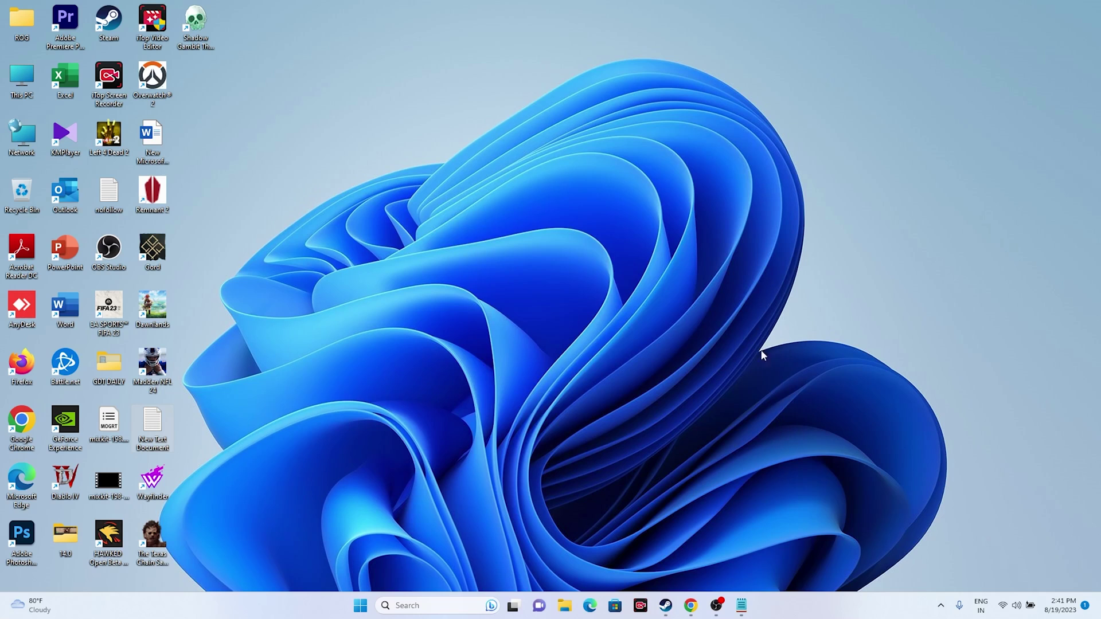
pyautogui.click(665, 605)
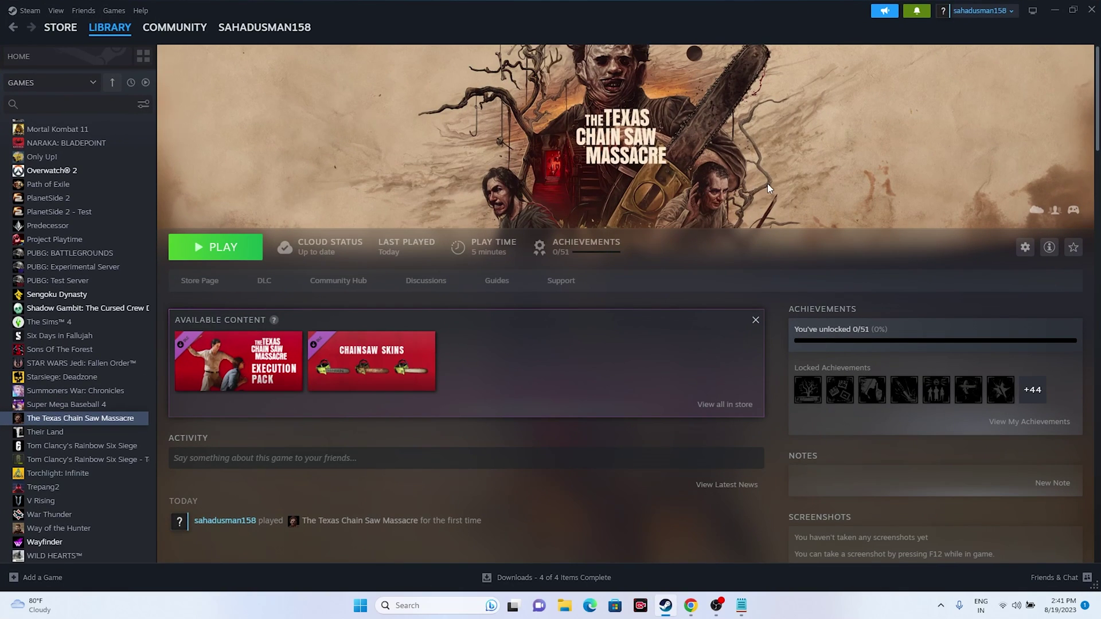
pyautogui.click(1052, 12)
# Step: Confirm automatic date & time and United States region in Settings, then return to Steam
pyautogui.click(444, 606)
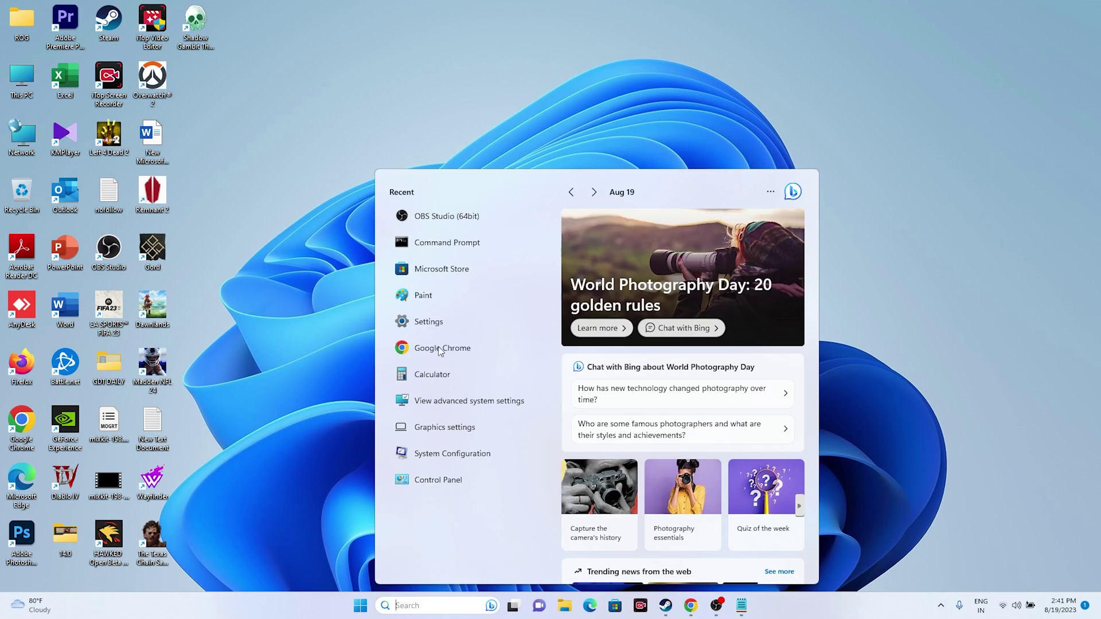
pyautogui.click(431, 328)
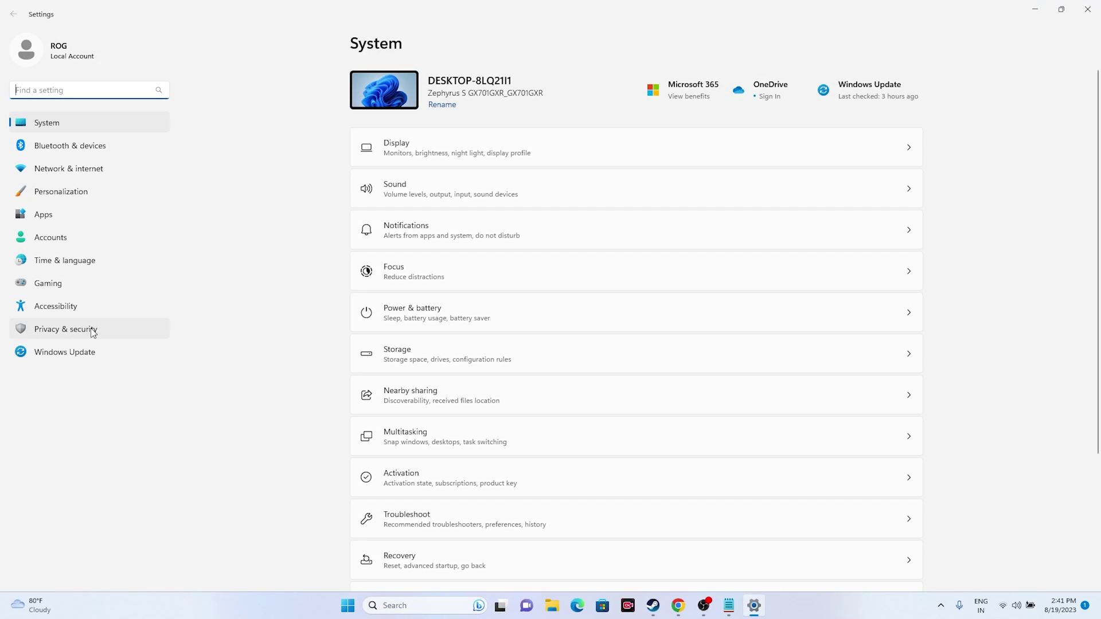
pyautogui.click(72, 259)
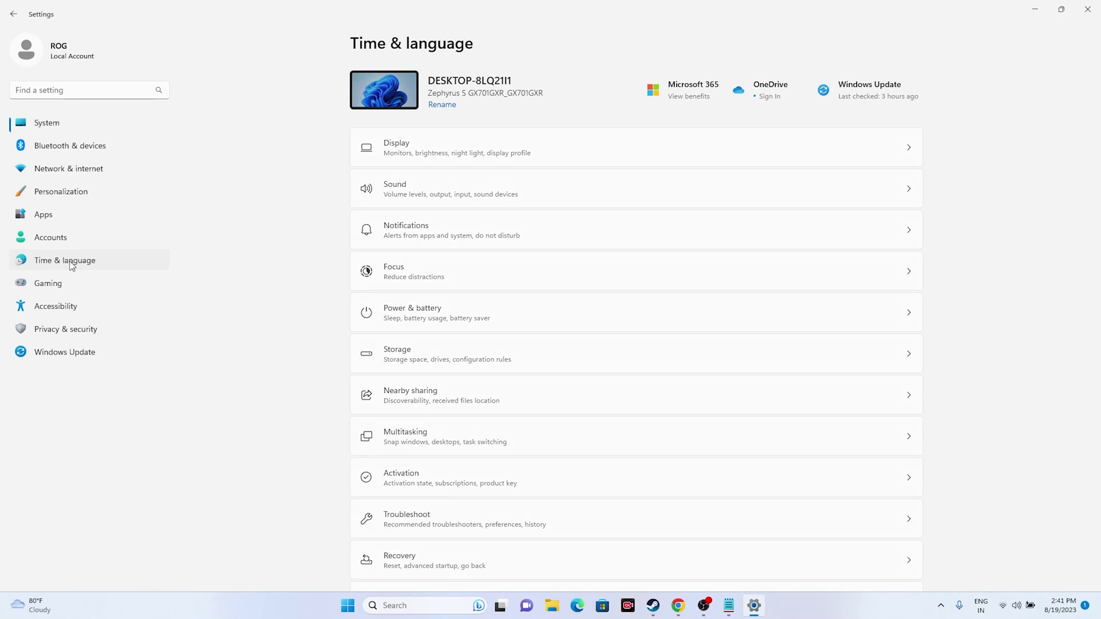
pyautogui.click(438, 140)
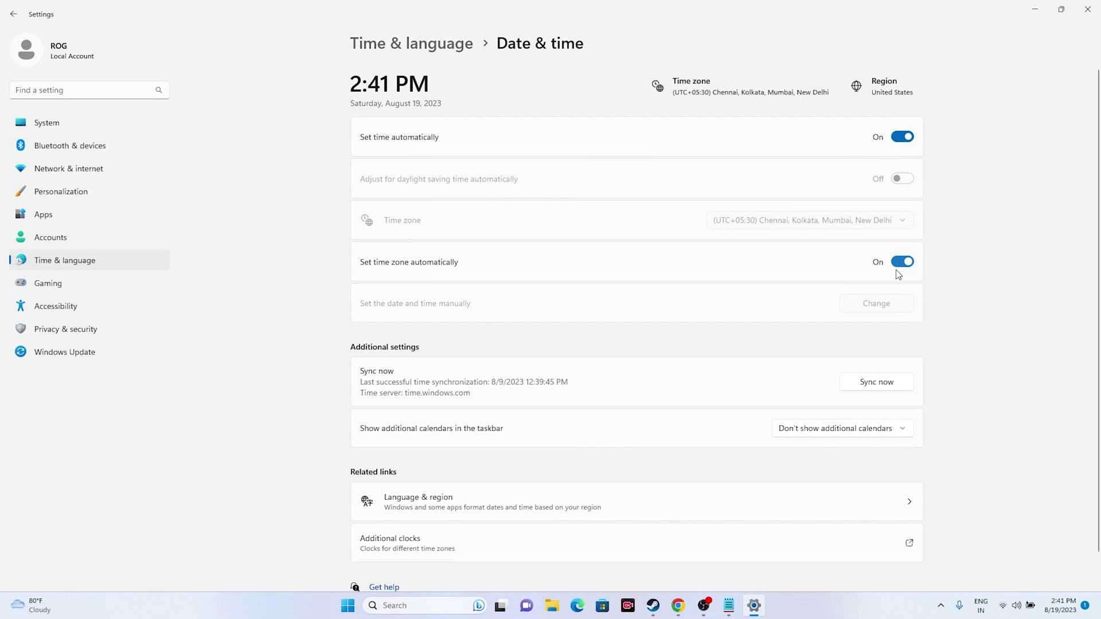
pyautogui.click(13, 14)
pyautogui.click(462, 177)
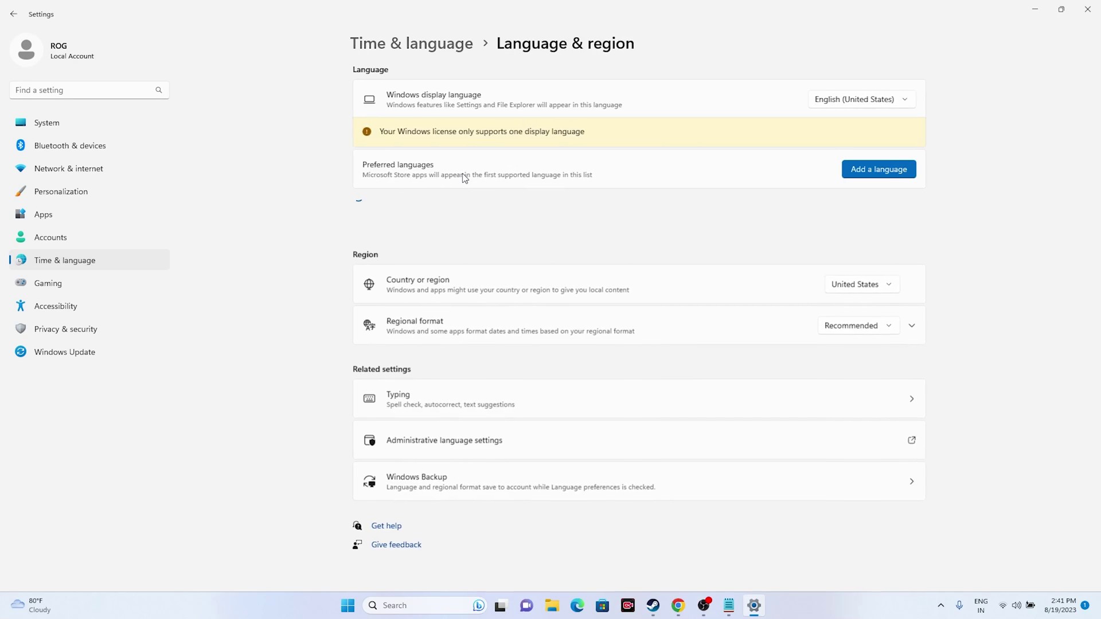
pyautogui.click(890, 287)
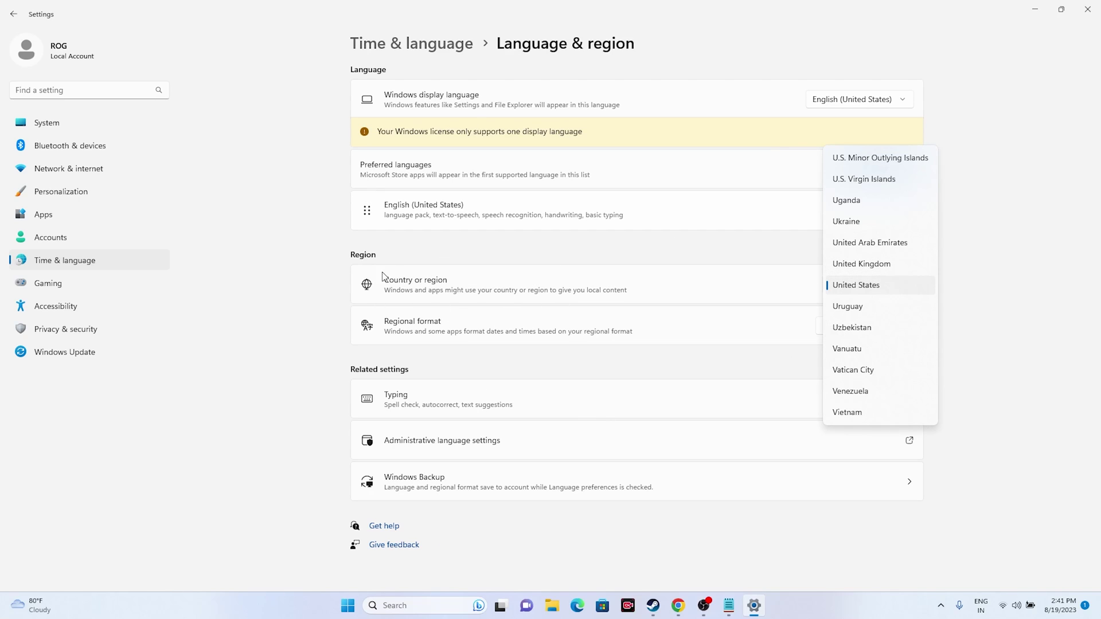
pyautogui.click(1030, 158)
pyautogui.click(412, 43)
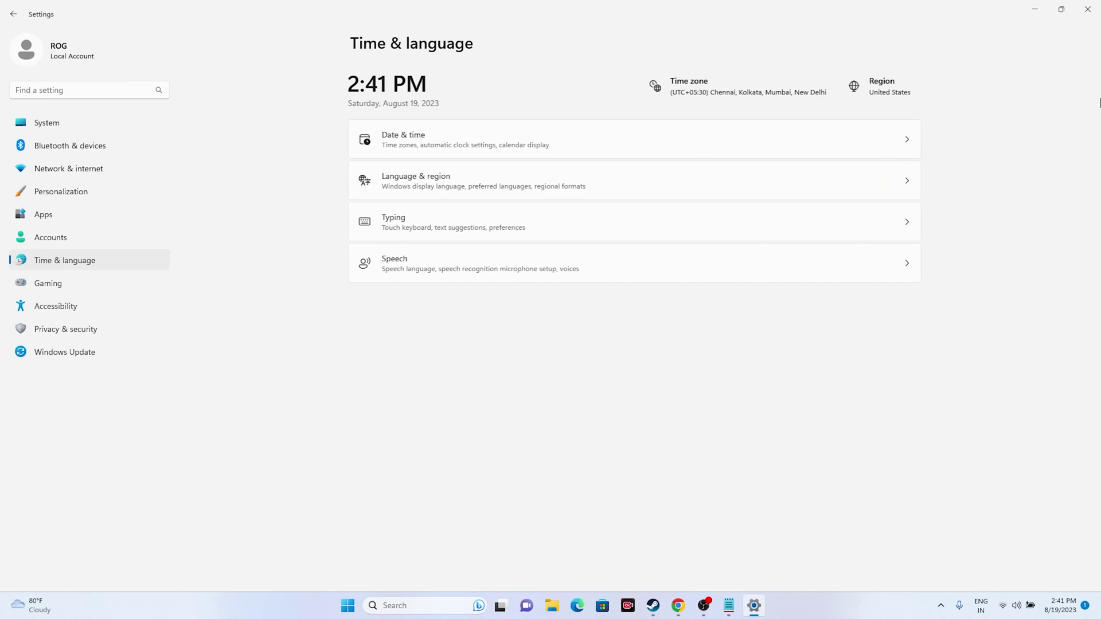
pyautogui.click(1097, 17)
pyautogui.click(665, 606)
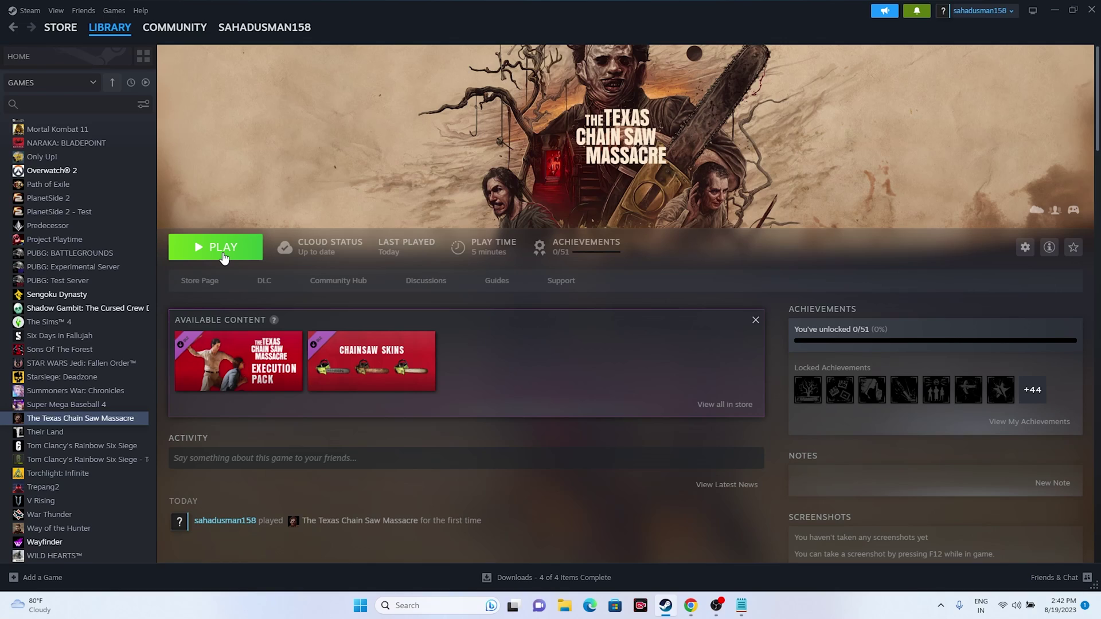
# Step: Check Documents for a My Games folder, close Explorer, and bring up Windows search
pyautogui.click(565, 608)
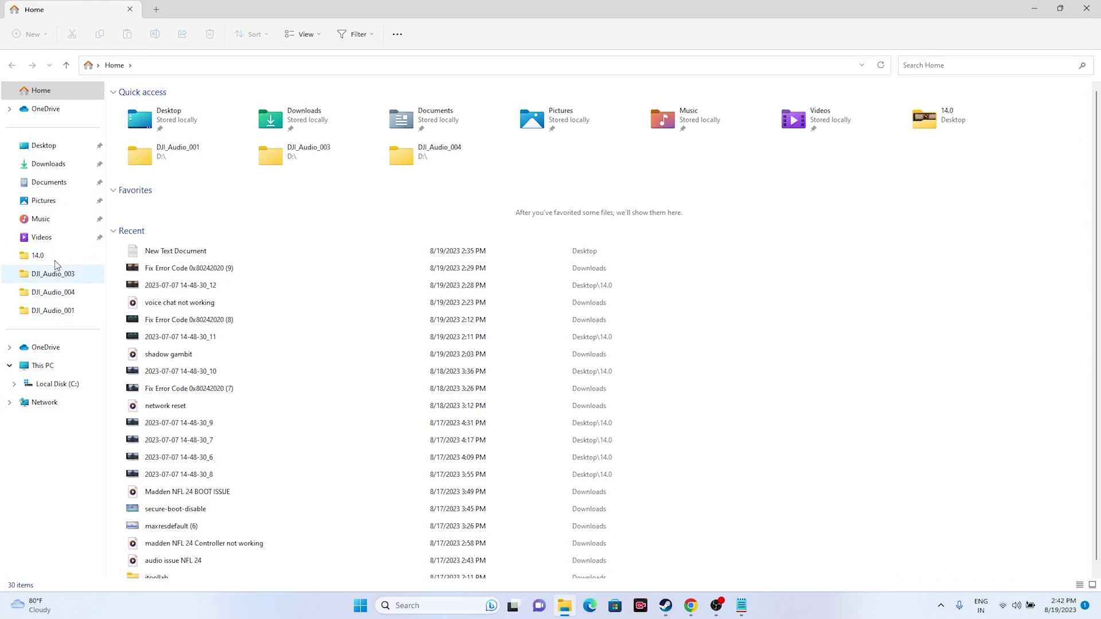
pyautogui.click(61, 183)
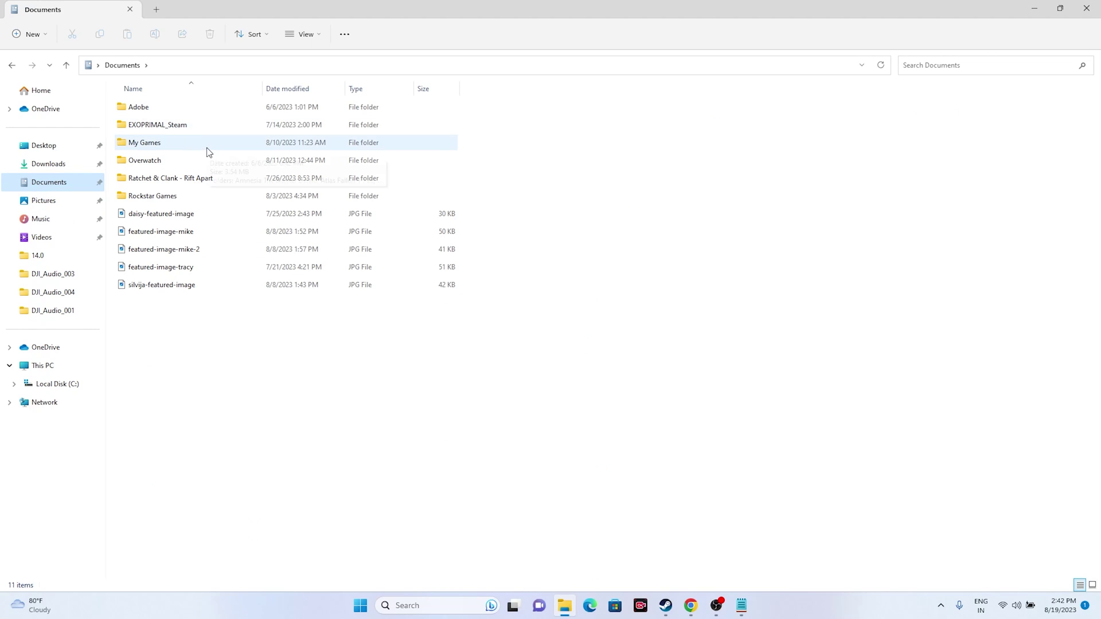
pyautogui.moveTo(209, 152)
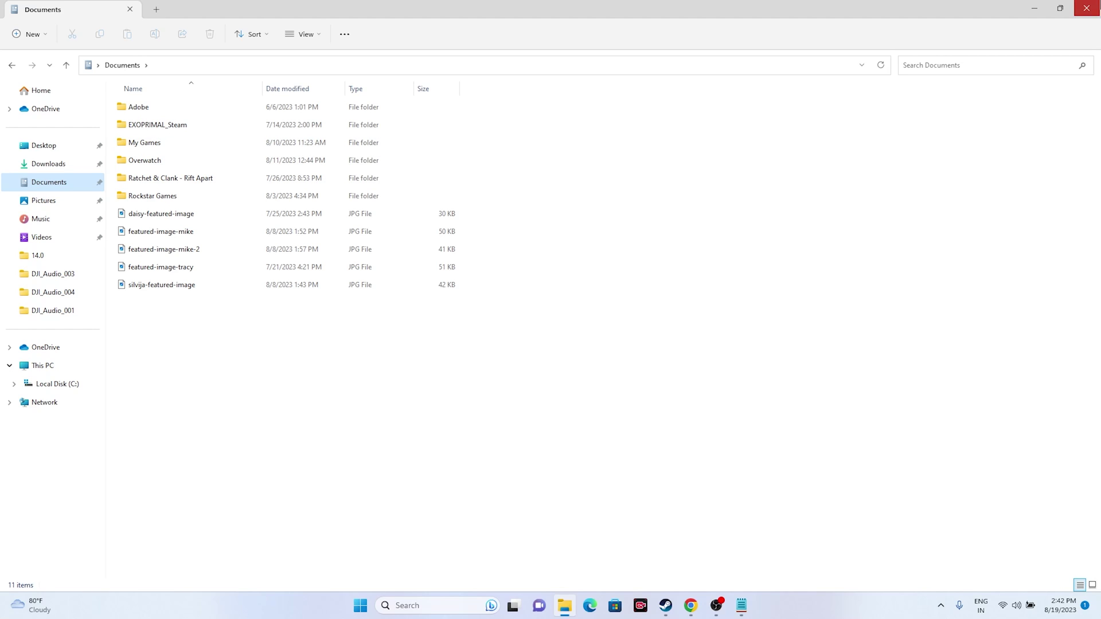
pyautogui.click(1087, 8)
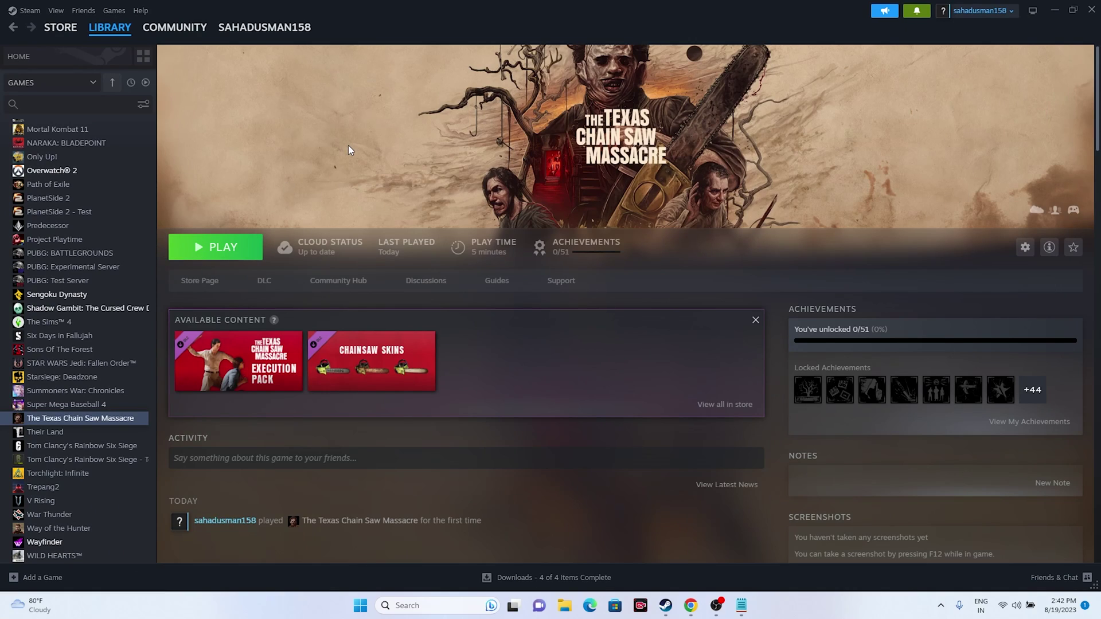
pyautogui.click(431, 604)
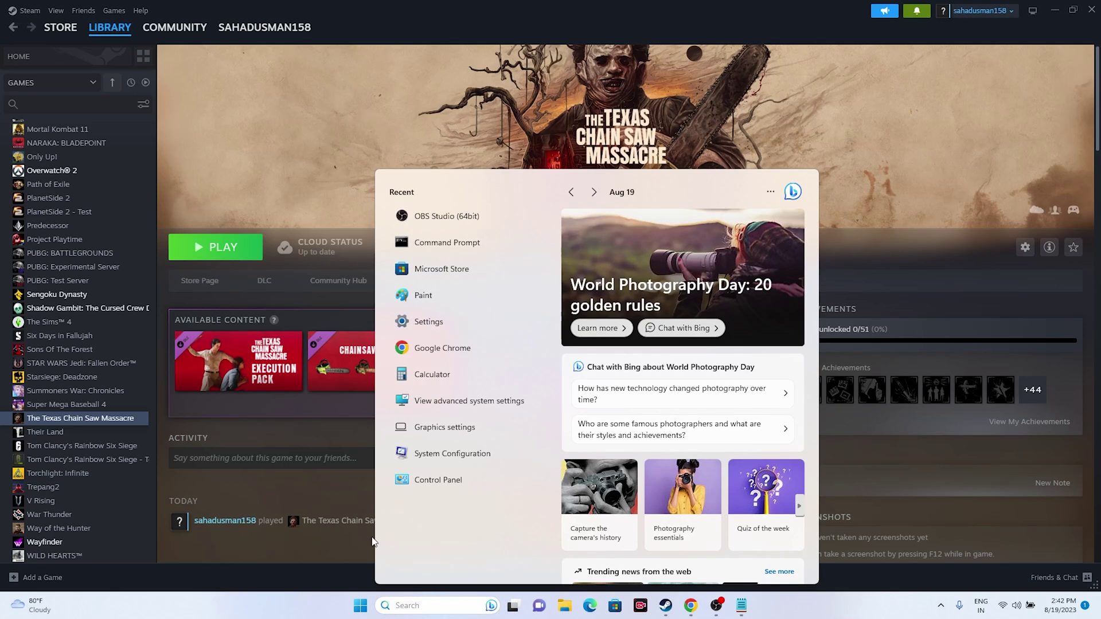
# Step: Find The Texas Chain Saw Massacre in the firewall's allowed apps list and unlock editing
pyautogui.click(445, 476)
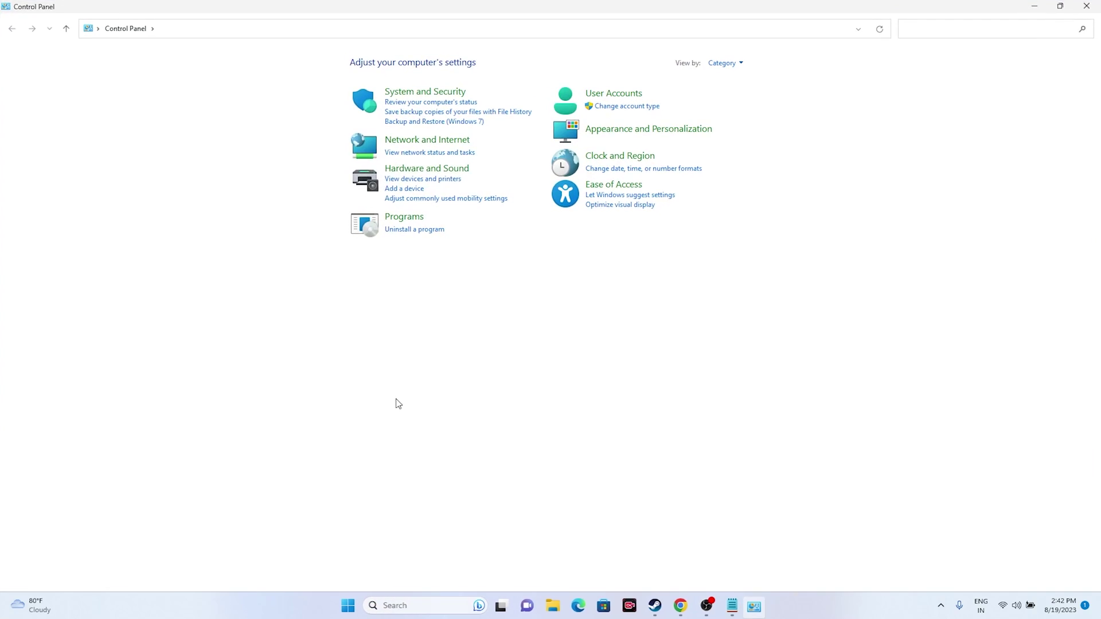
pyautogui.click(433, 94)
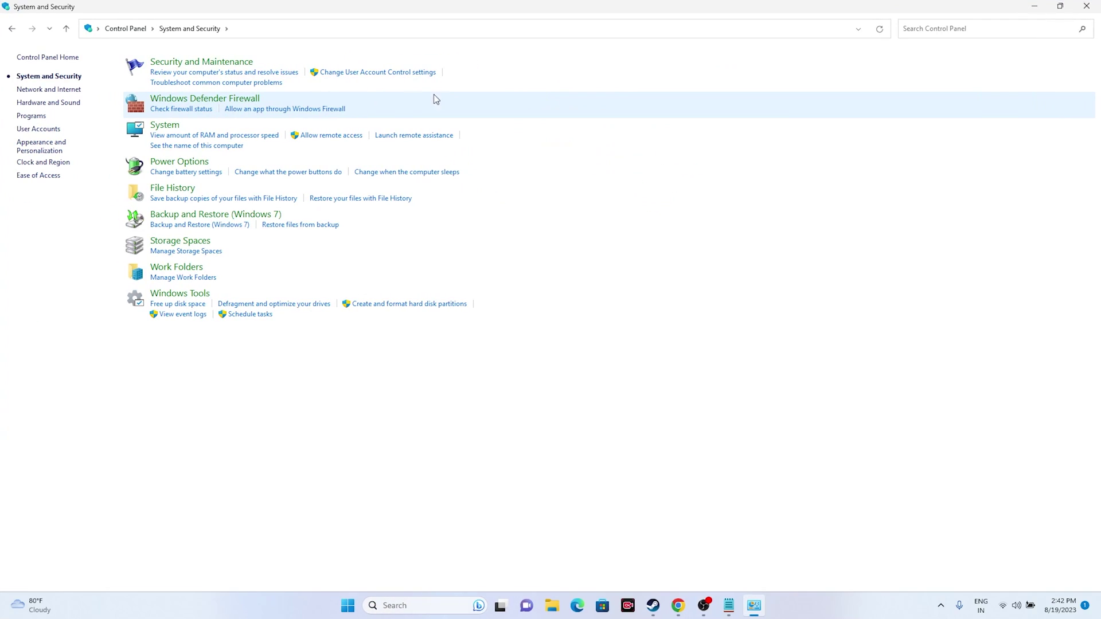
pyautogui.click(250, 102)
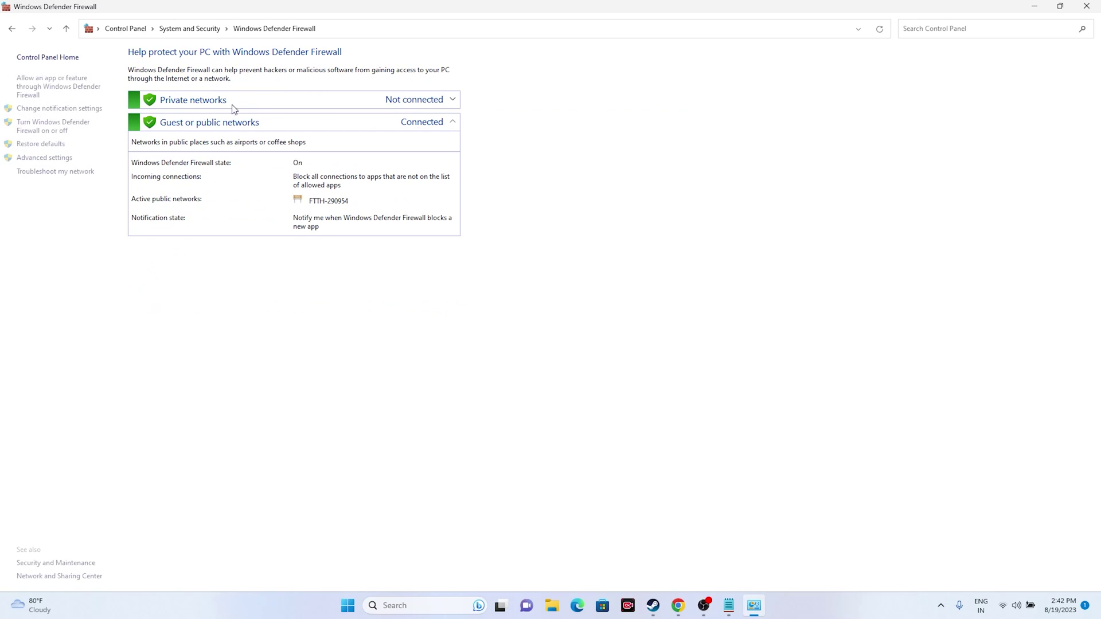
pyautogui.click(51, 89)
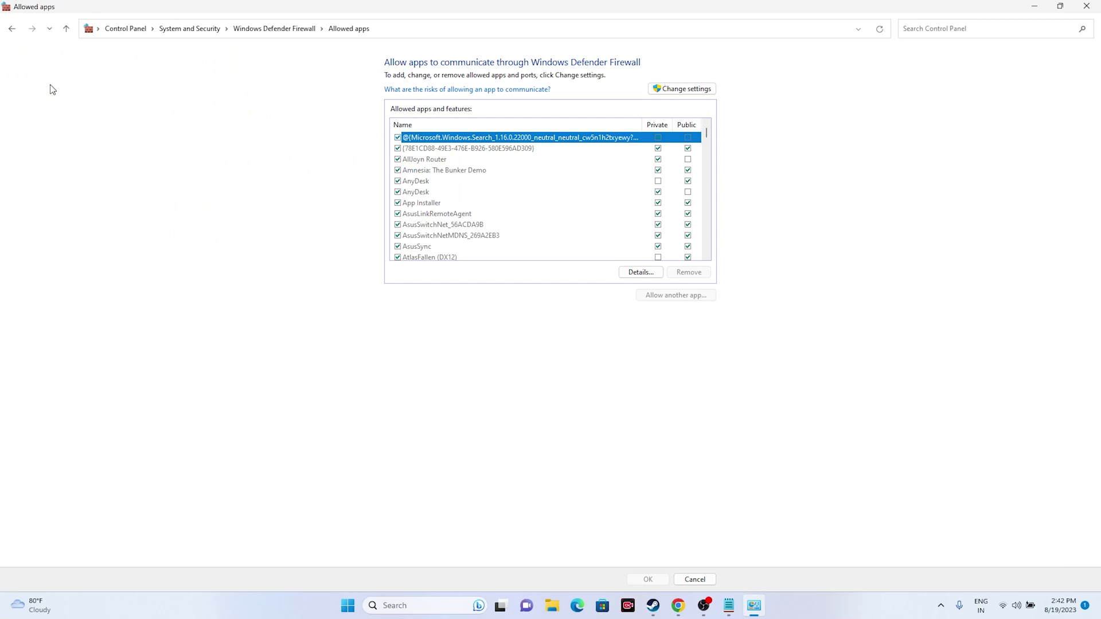
pyautogui.scroll(-8, 486, 170)
pyautogui.scroll(-18, 487, 170)
pyautogui.scroll(-18, 486, 170)
pyautogui.scroll(-2, 486, 171)
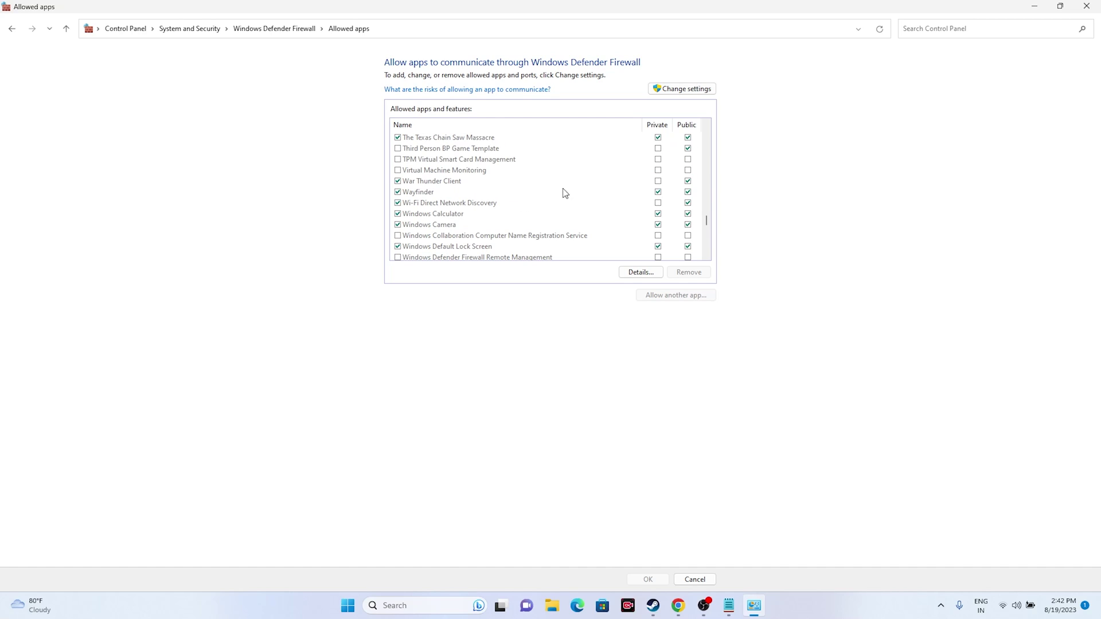
pyautogui.click(683, 93)
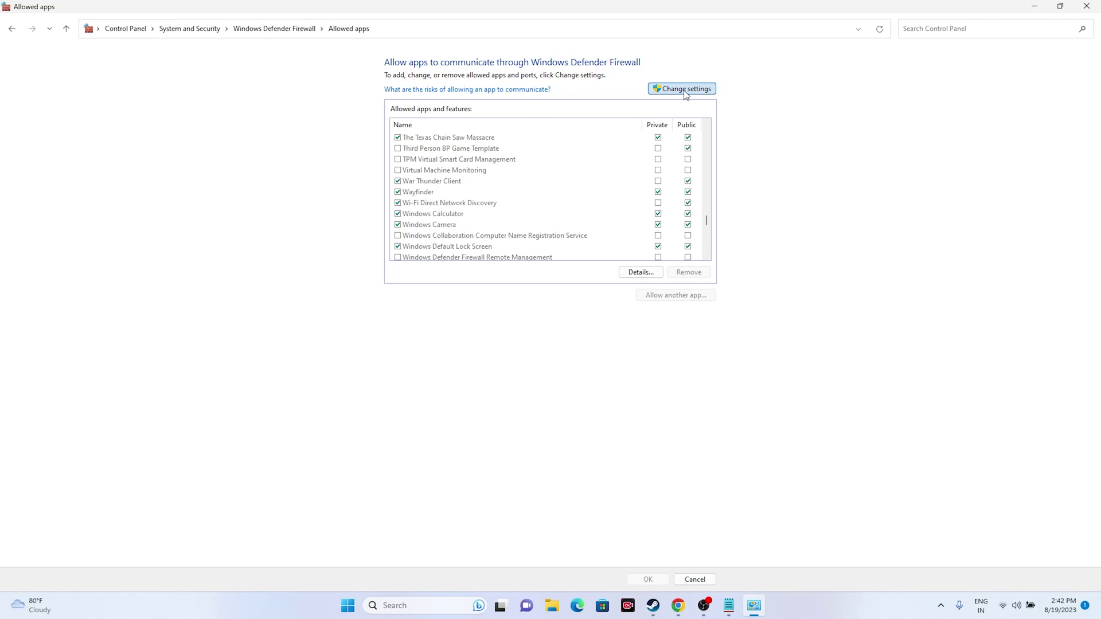
# Step: Add another firewall app, browsing to C:\Program Files (x86)\Steam\steamapps\common\TCSM
pyautogui.click(676, 296)
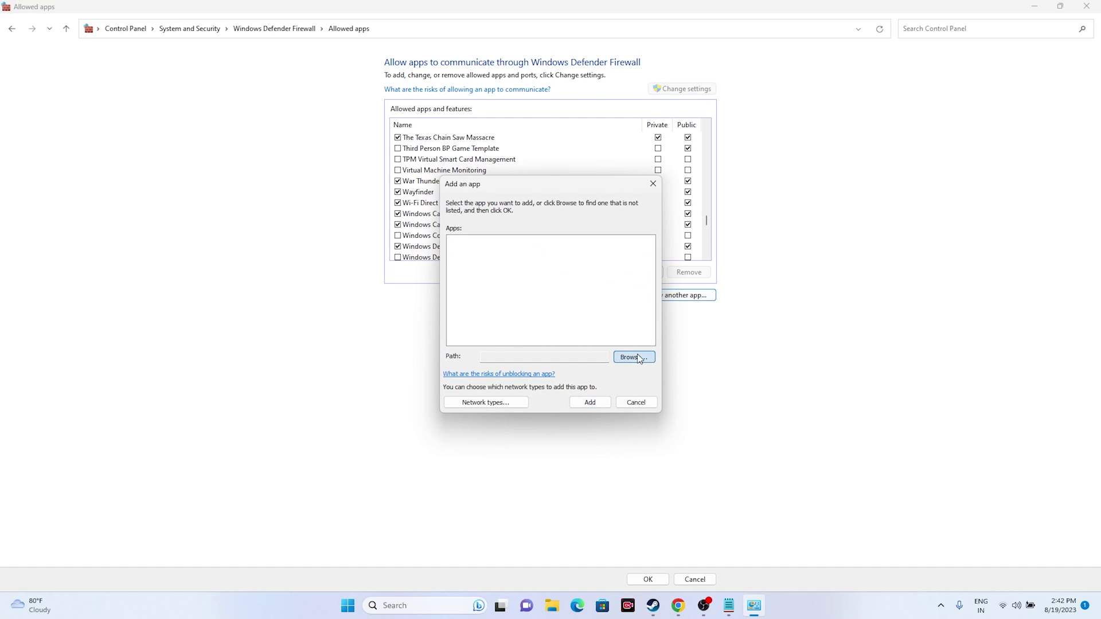
pyautogui.click(630, 358)
pyautogui.click(485, 414)
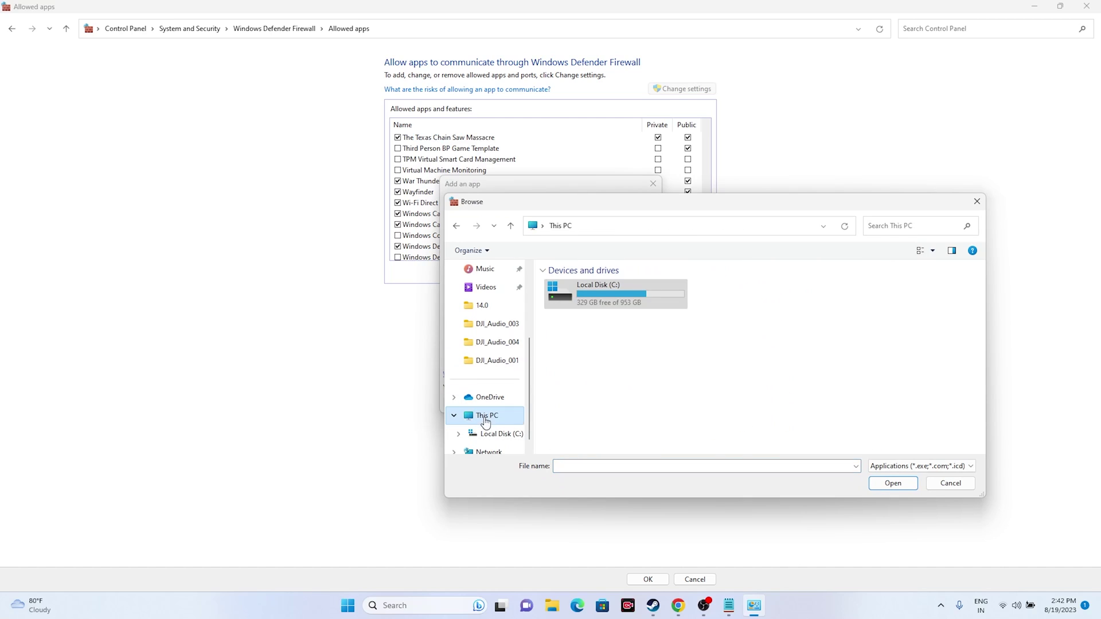
pyautogui.doubleClick(611, 301)
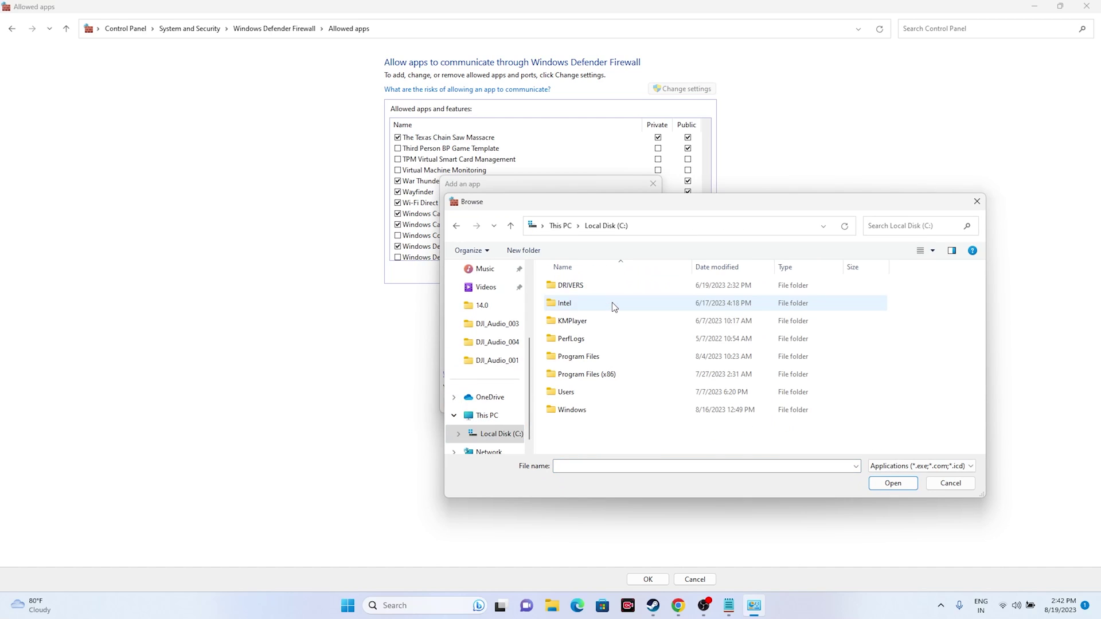
pyautogui.doubleClick(603, 373)
pyautogui.scroll(-4, 600, 352)
pyautogui.doubleClick(594, 340)
pyautogui.scroll(-4, 594, 344)
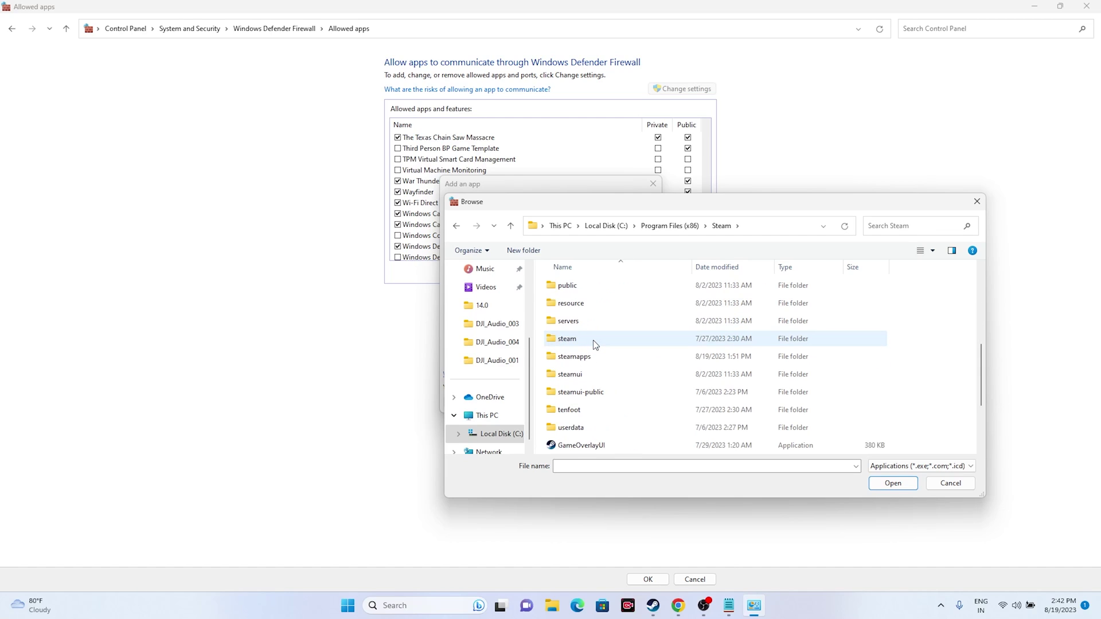
pyautogui.doubleClick(600, 357)
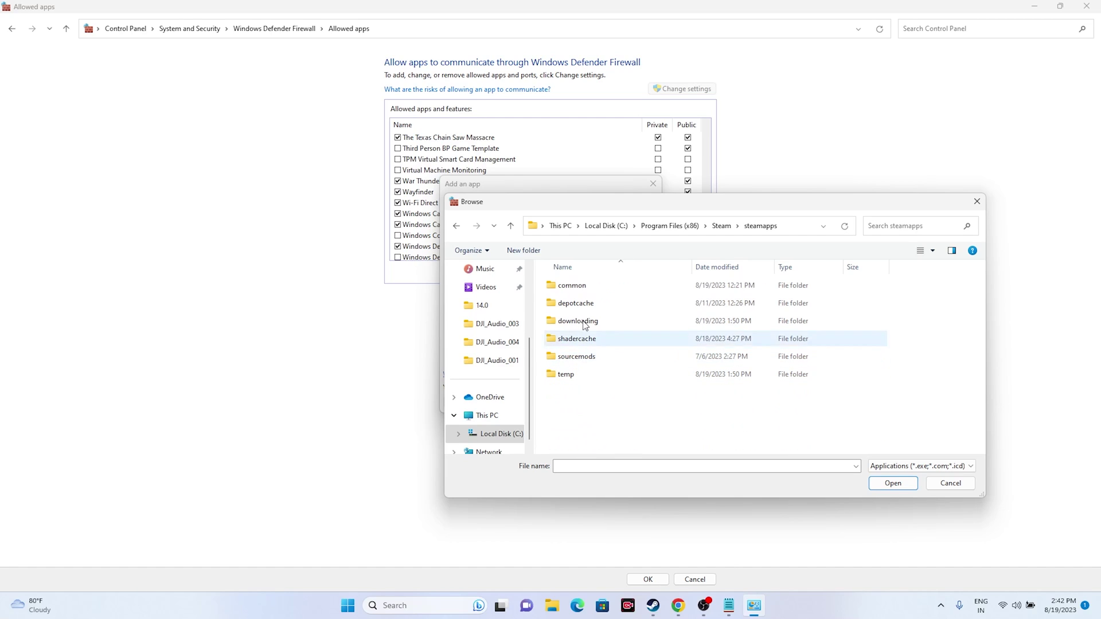
pyautogui.doubleClick(572, 286)
pyautogui.scroll(-8, 595, 325)
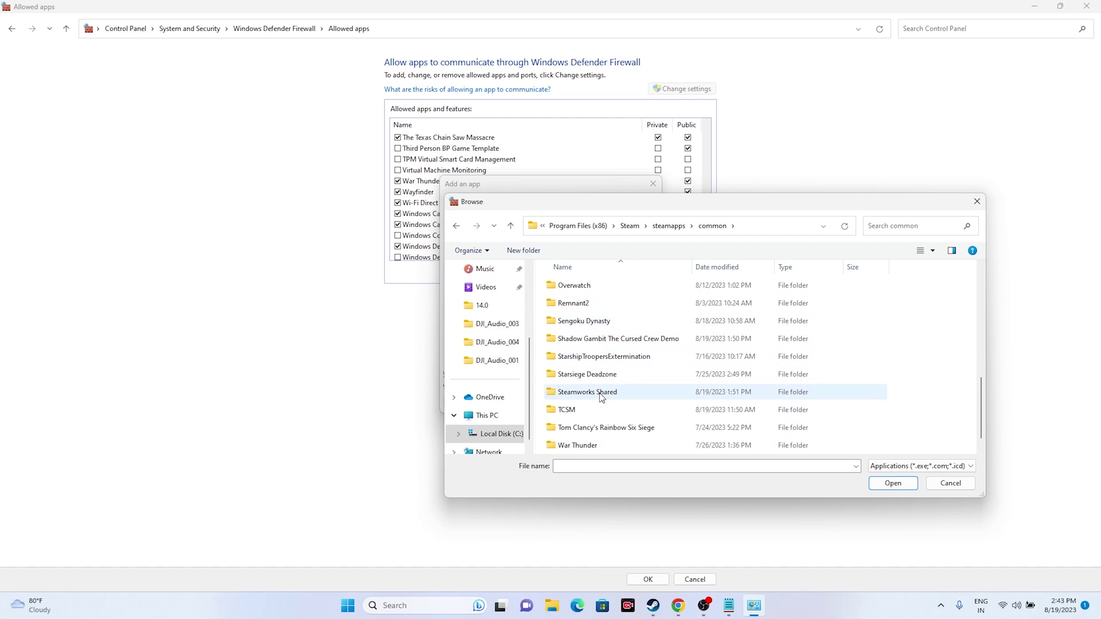
pyautogui.doubleClick(592, 414)
# Step: Add BBQClient to the firewall's allowed apps and close the window
pyautogui.click(590, 345)
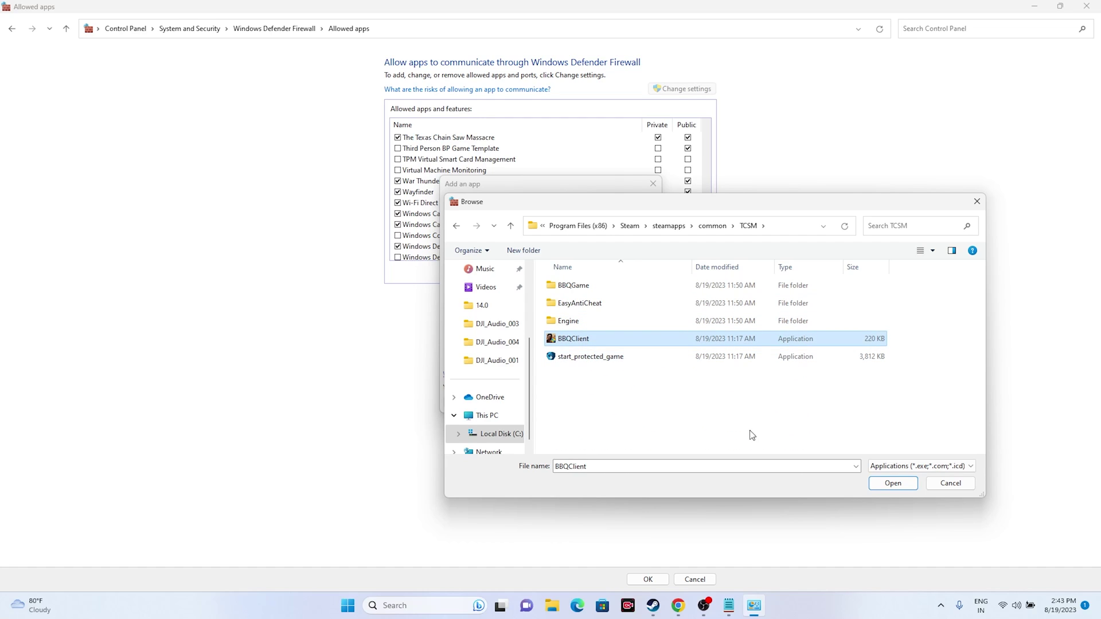
pyautogui.click(892, 484)
pyautogui.click(597, 403)
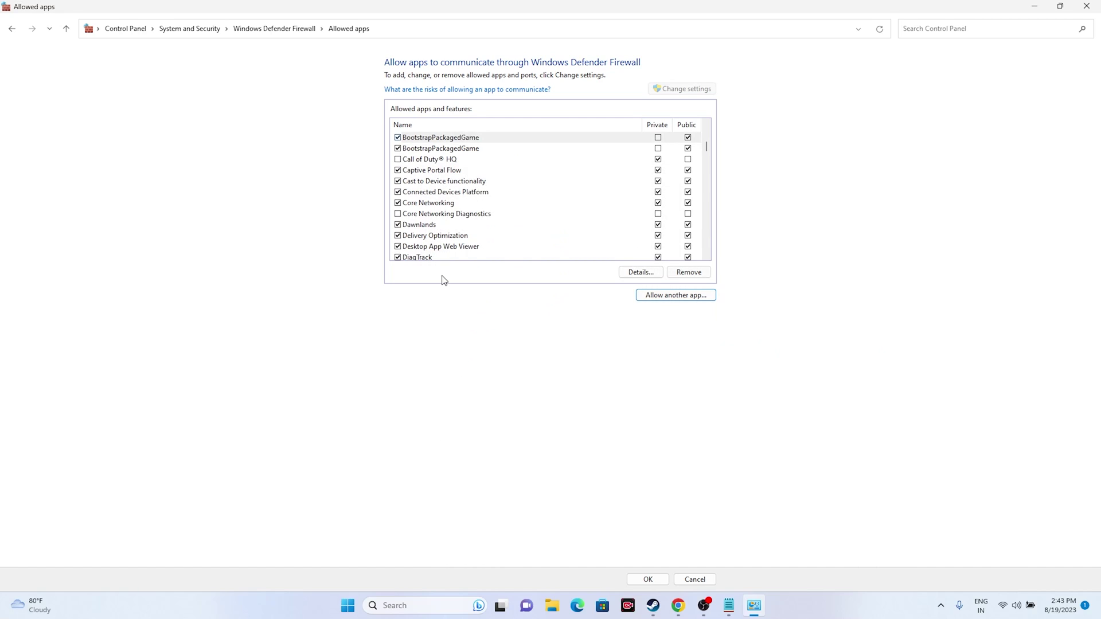
pyautogui.click(1086, 6)
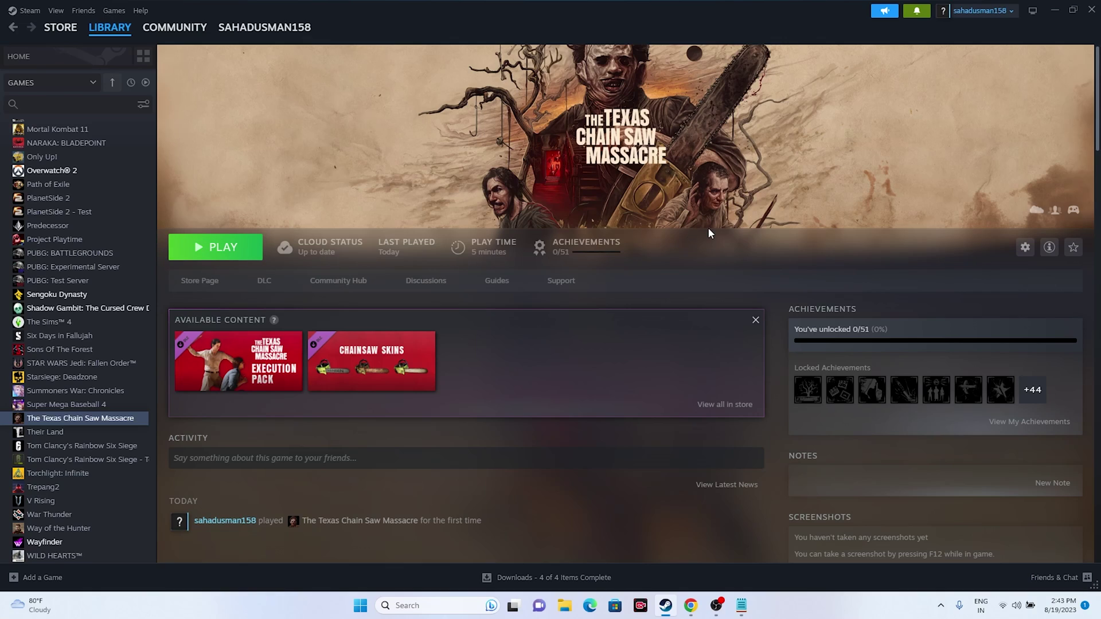
# Step: Tick Hide all Microsoft services on System Configuration's Services tab and confirm with OK
pyautogui.click(1052, 13)
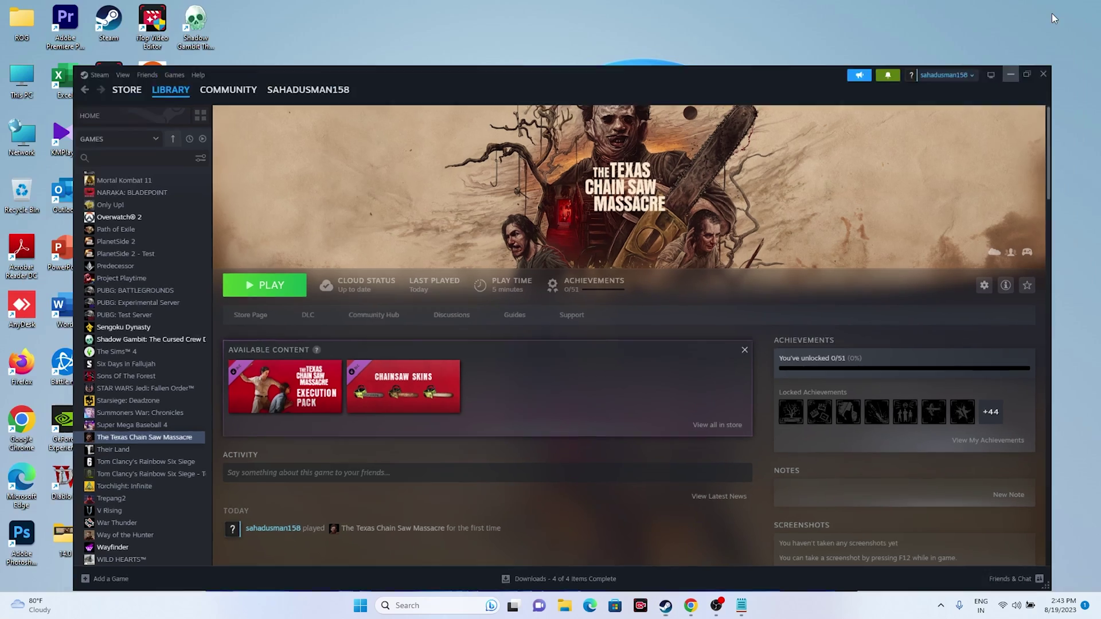
pyautogui.click(404, 605)
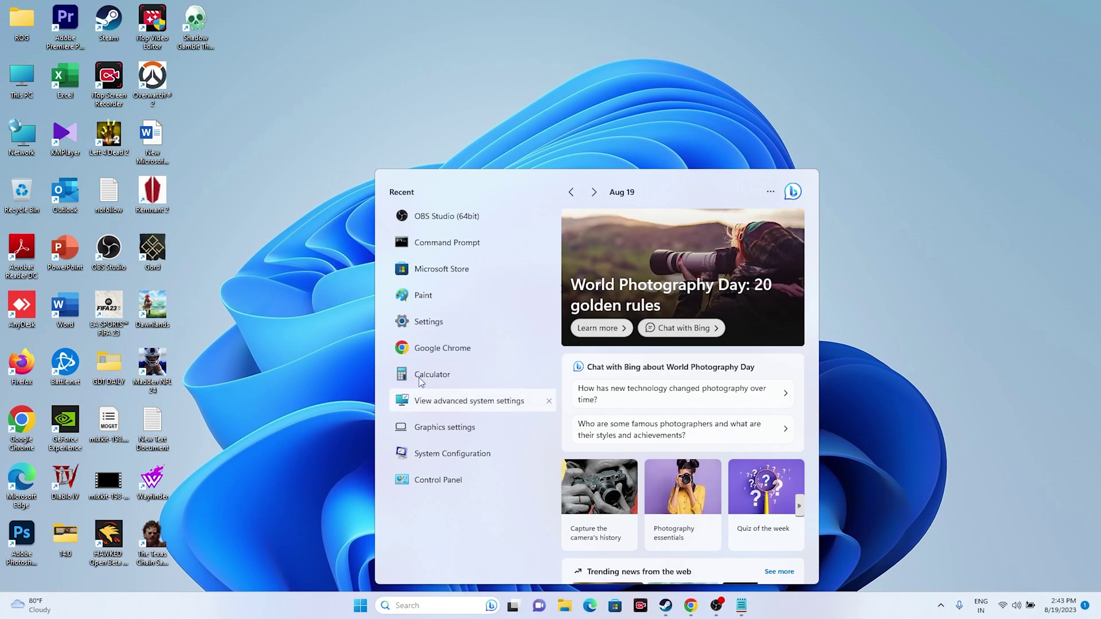
pyautogui.click(456, 454)
pyautogui.click(460, 212)
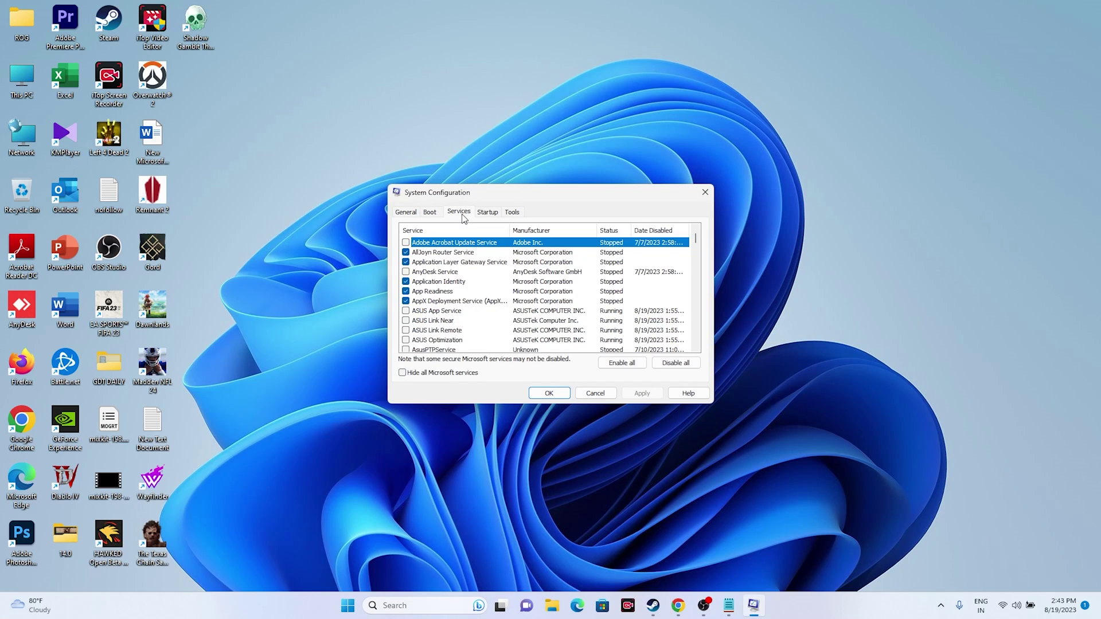
pyautogui.click(408, 374)
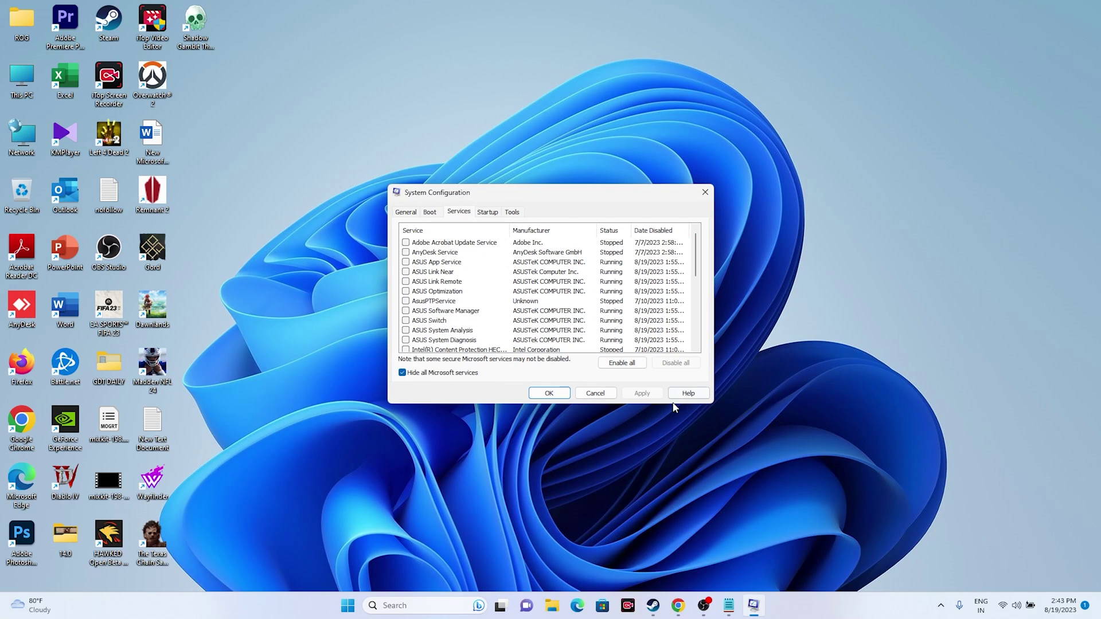
pyautogui.click(549, 394)
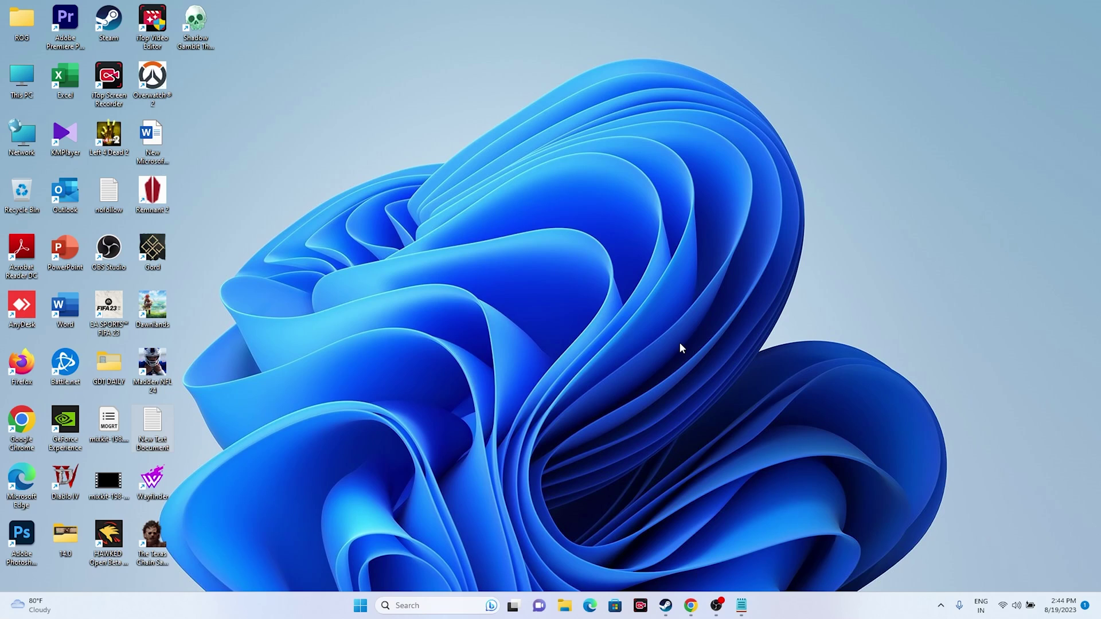
# Step: Enter -dx12 as the game's Launch Options in Steam properties and close them
pyautogui.click(666, 606)
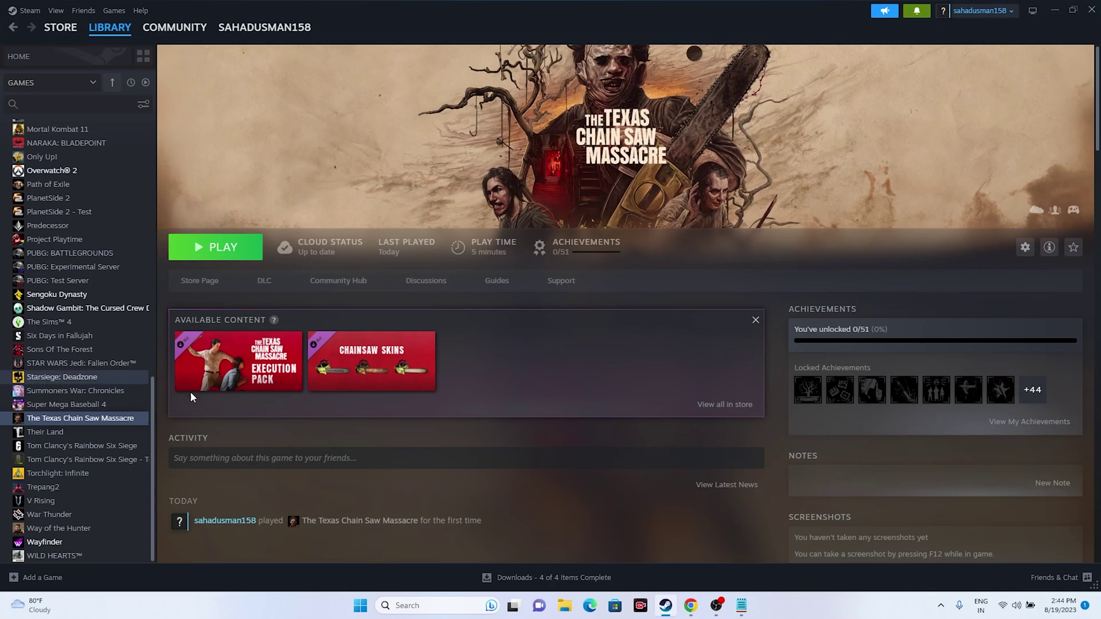
pyautogui.rightClick(98, 423)
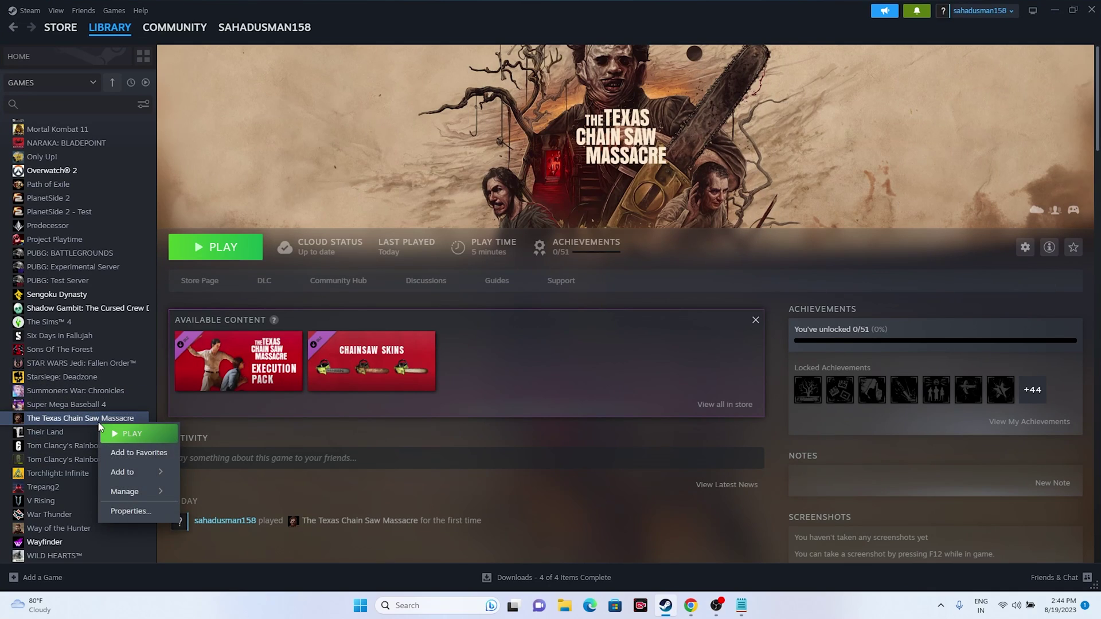
pyautogui.click(121, 511)
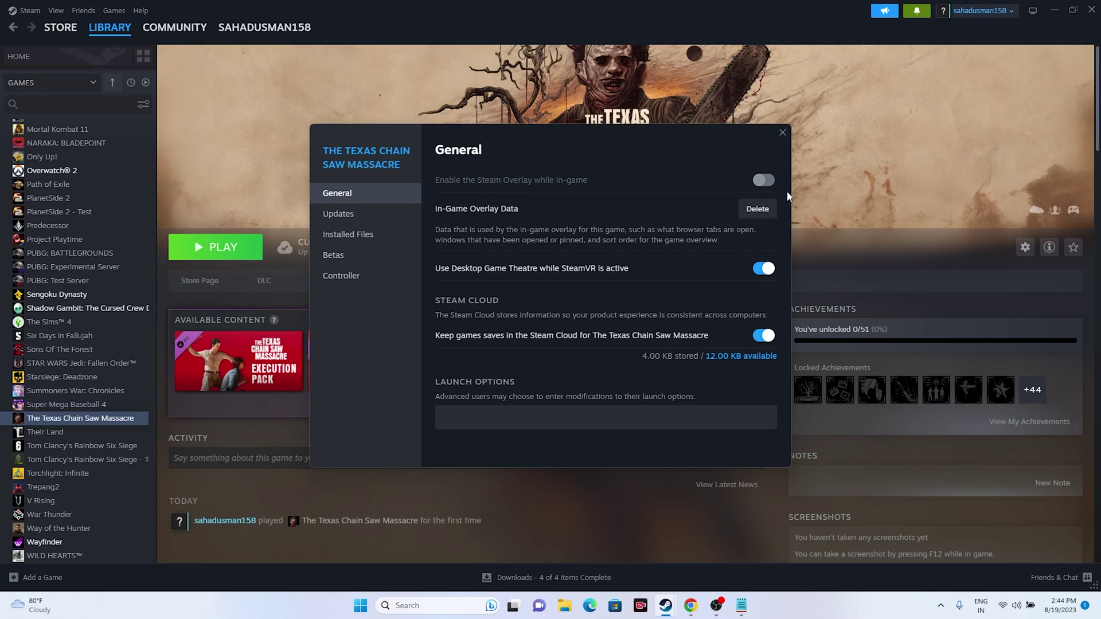
pyautogui.click(486, 417)
pyautogui.write('-dx11')
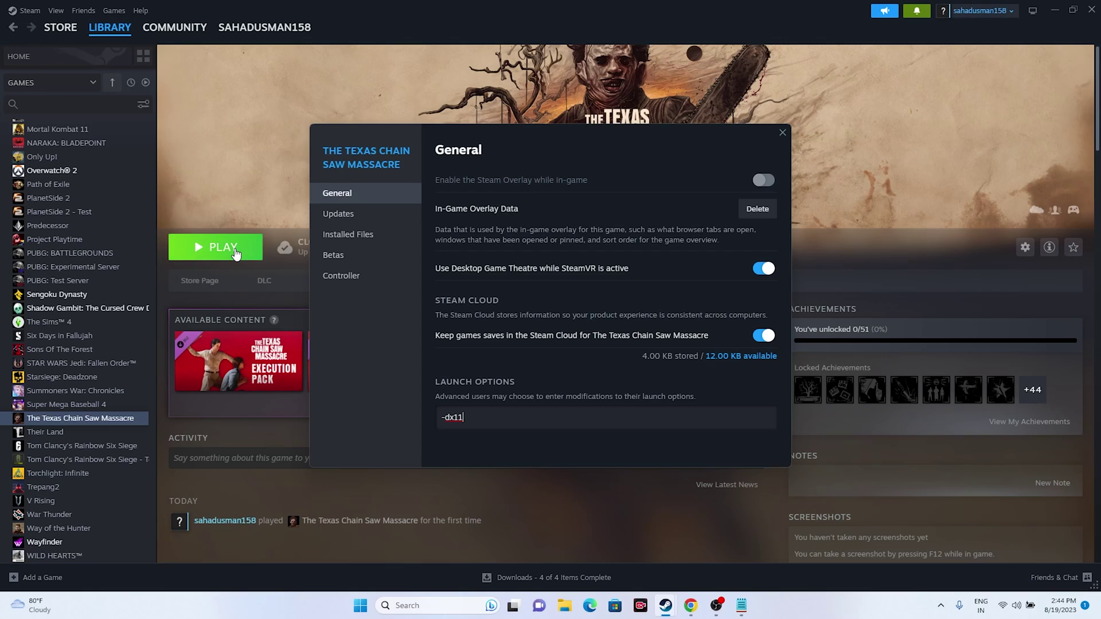
pyautogui.press('BackSpace')
pyautogui.press('BackSpace')
pyautogui.write('12')
pyautogui.click(782, 134)
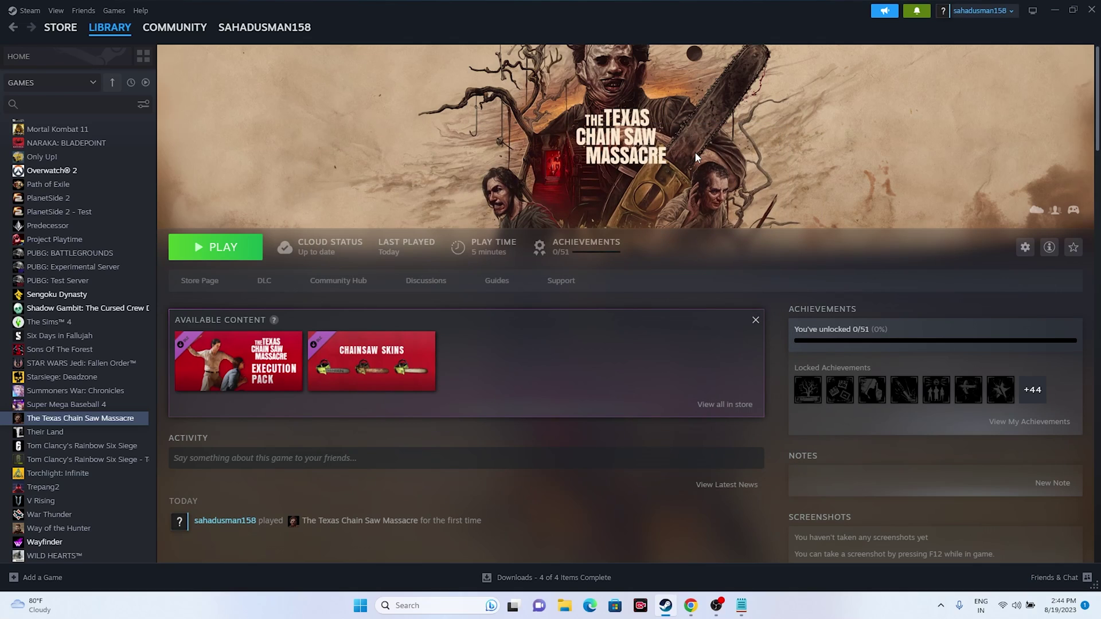
pyautogui.click(1054, 11)
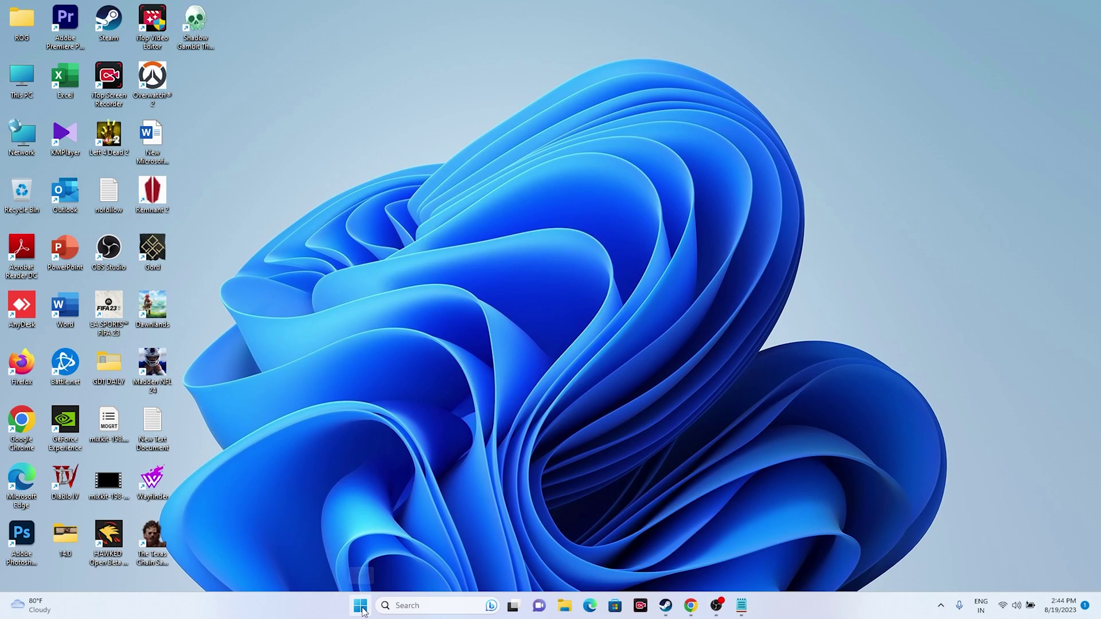
pyautogui.rightClick(361, 609)
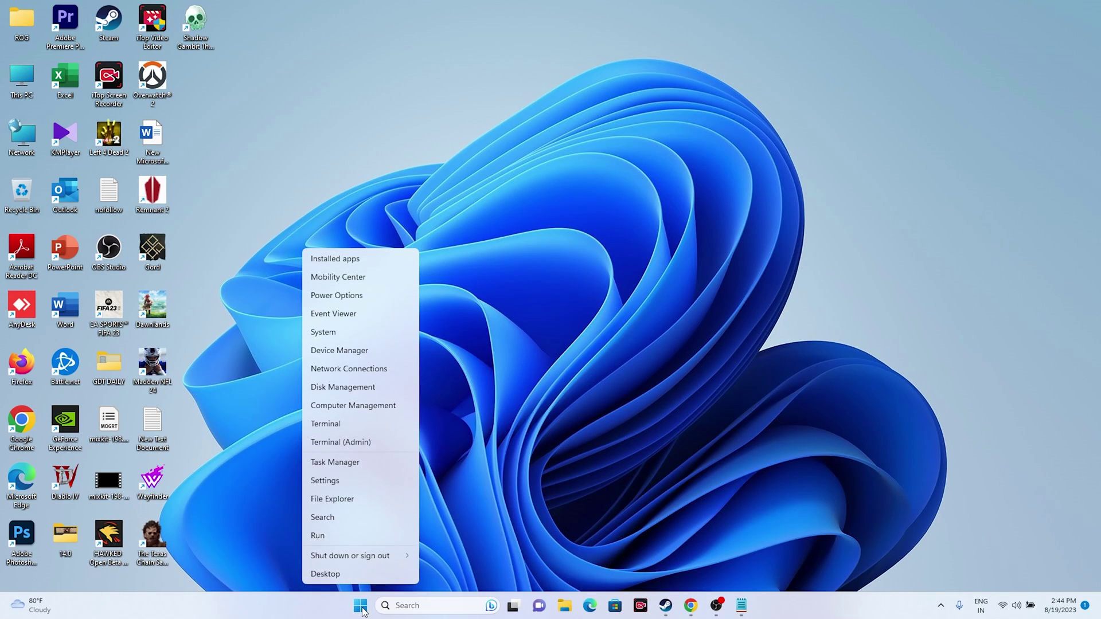
pyautogui.click(362, 466)
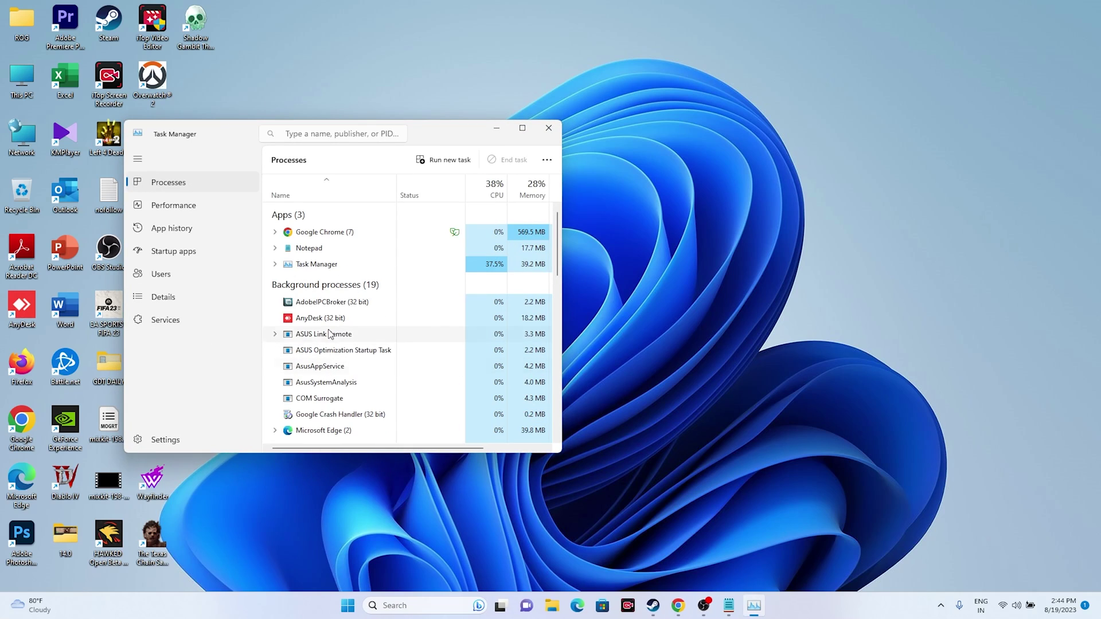
pyautogui.click(527, 131)
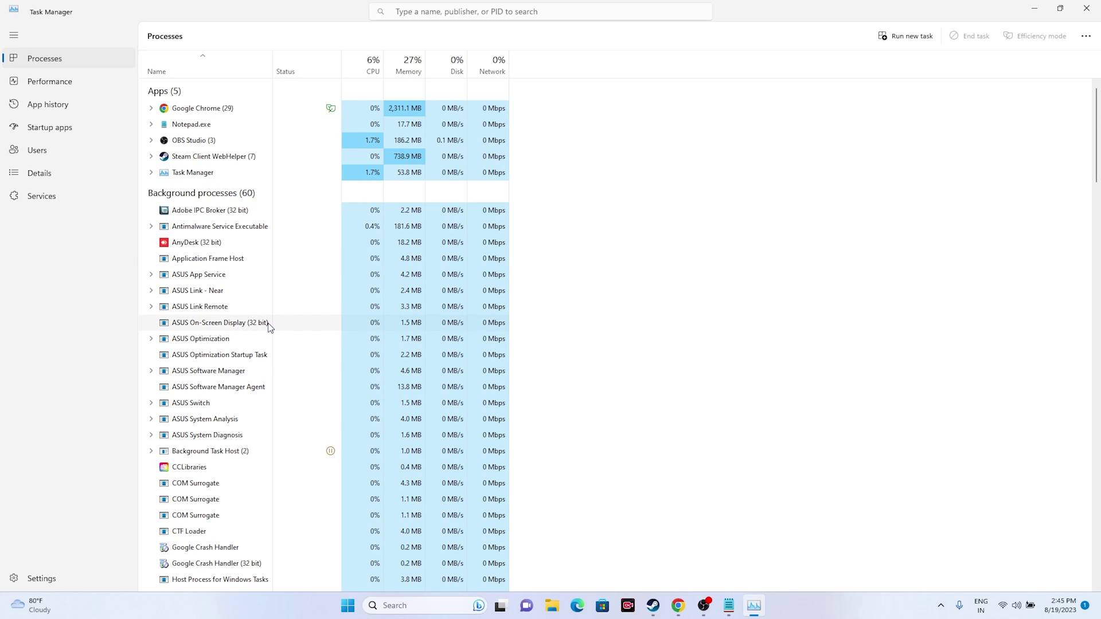
pyautogui.click(1085, 8)
pyautogui.click(665, 605)
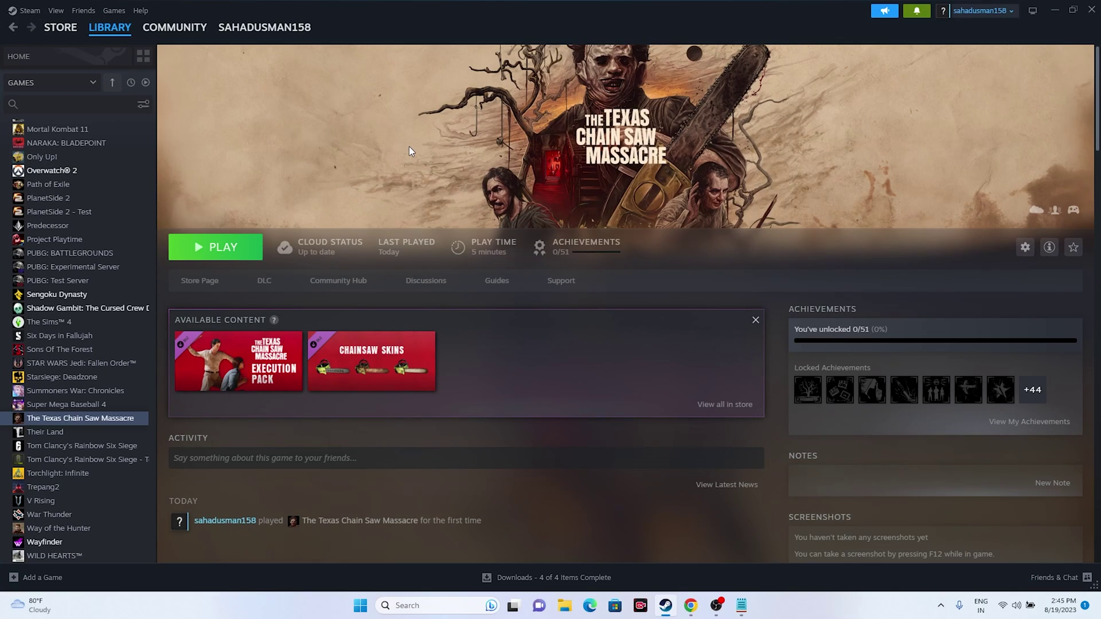
# Step: Open the Windows Graphics settings page from Search
pyautogui.click(1055, 11)
pyautogui.click(431, 607)
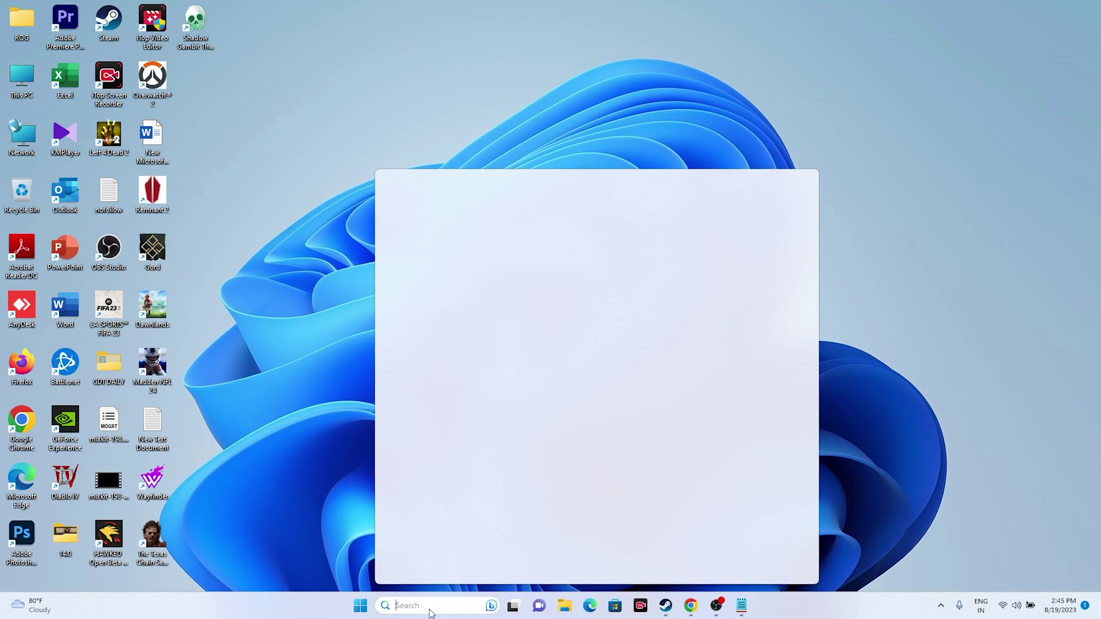
pyautogui.click(473, 434)
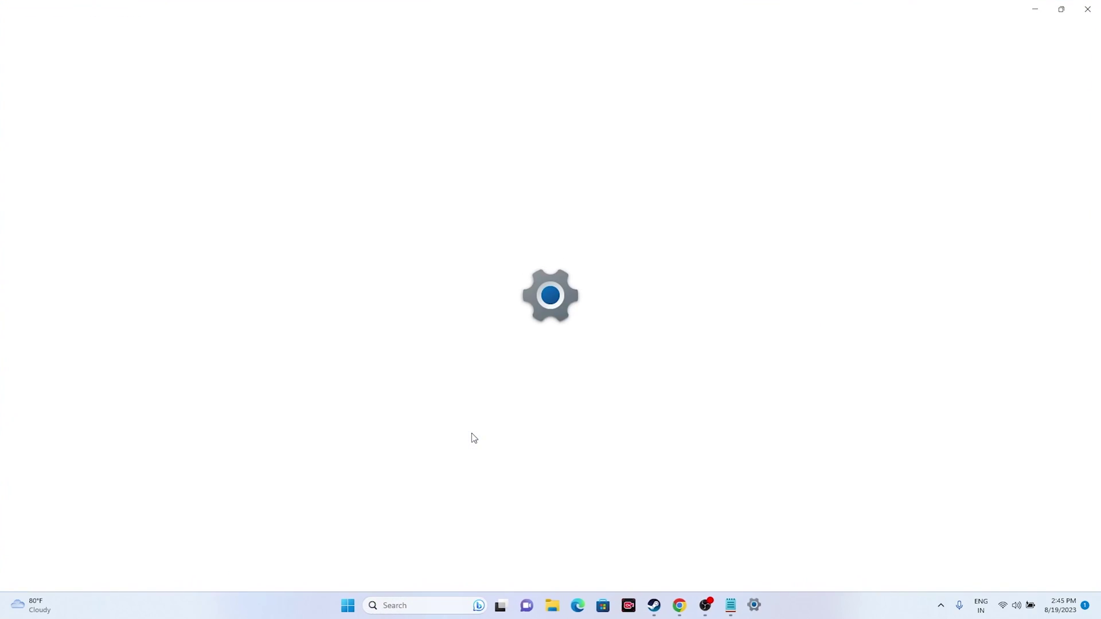
pyautogui.scroll(-6, 730, 270)
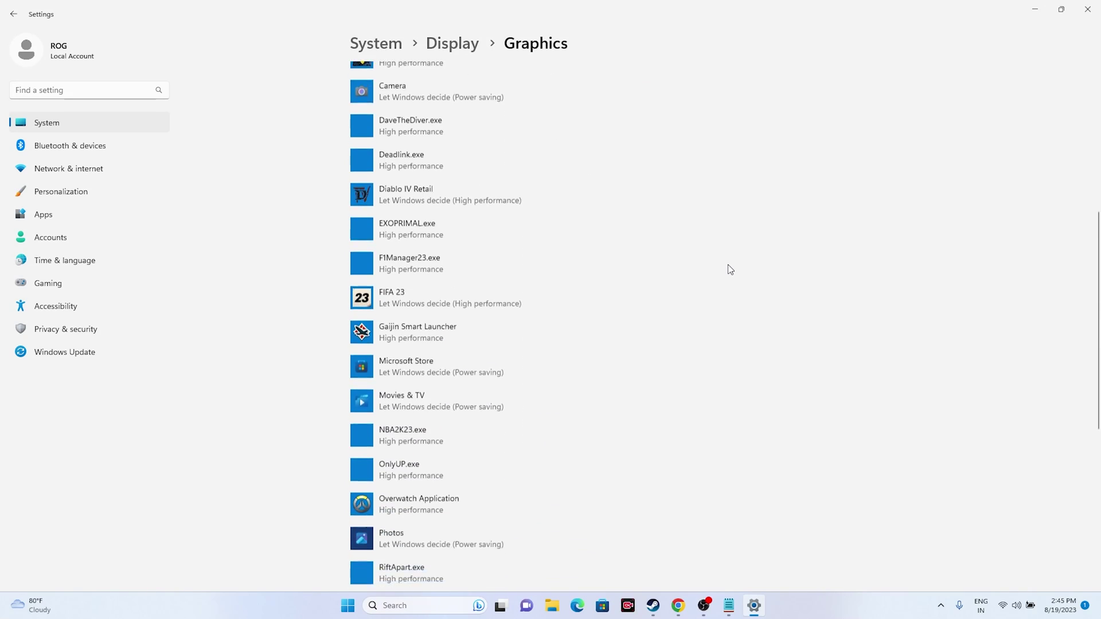
pyautogui.scroll(7, 728, 269)
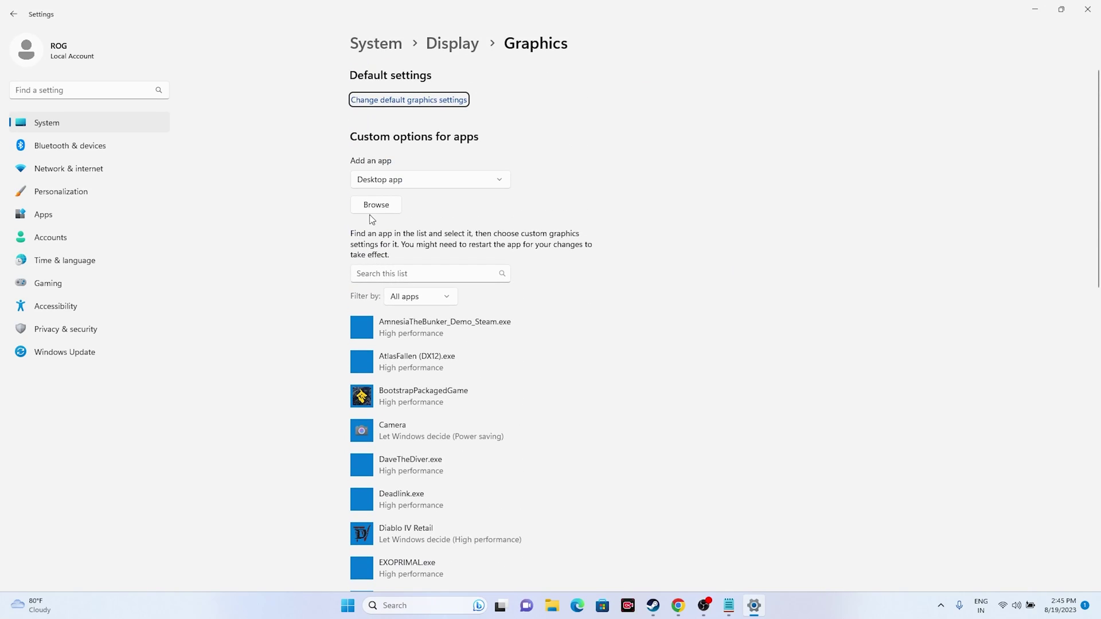
pyautogui.scroll(-8, 681, 268)
pyautogui.scroll(8, 681, 267)
# Step: Add Program Files (x86)\Steam\steamapps\common\TCSM\BBQClient.exe to the graphics app list
pyautogui.click(379, 211)
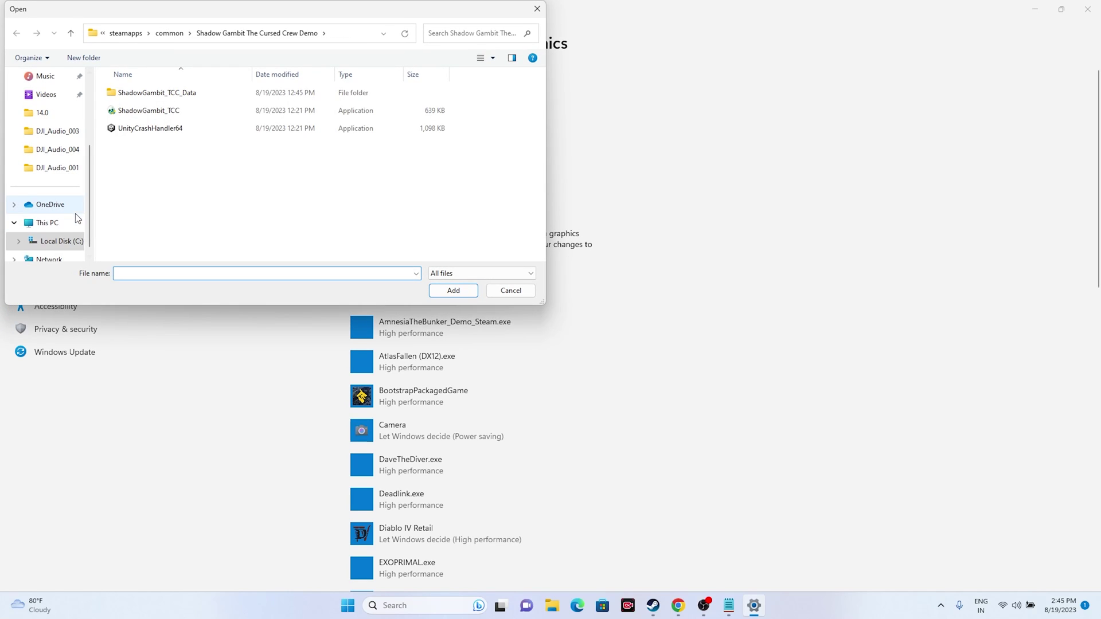
pyautogui.click(63, 219)
pyautogui.doubleClick(163, 113)
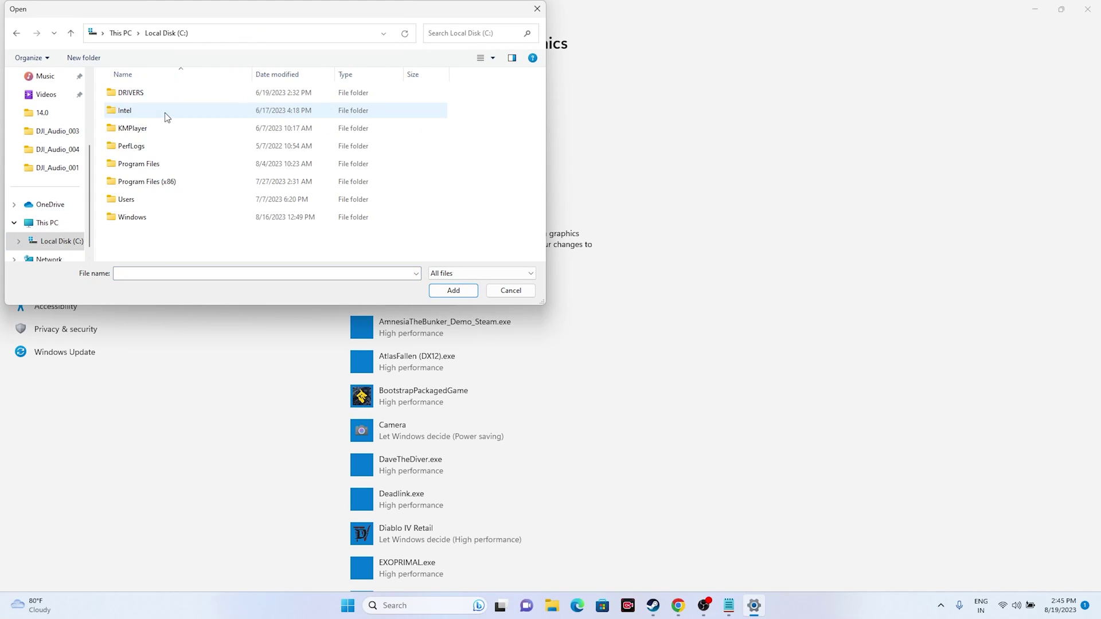
pyautogui.doubleClick(146, 181)
pyautogui.scroll(-5, 152, 172)
pyautogui.doubleClick(153, 147)
pyautogui.scroll(-3, 156, 166)
pyautogui.doubleClick(161, 218)
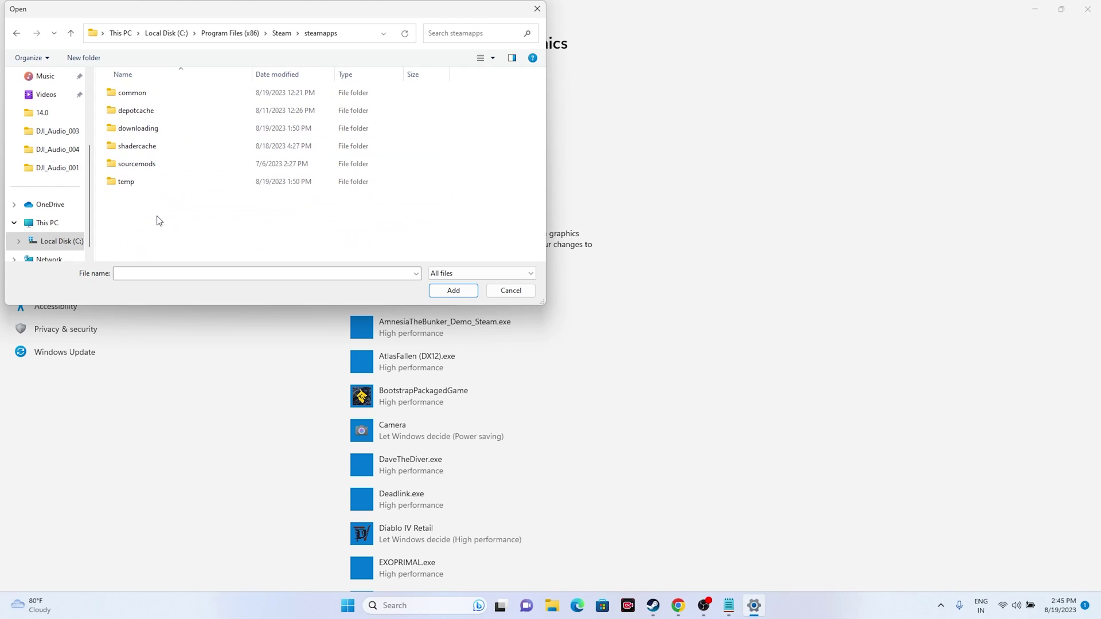
pyautogui.doubleClick(141, 94)
pyautogui.scroll(-8, 148, 141)
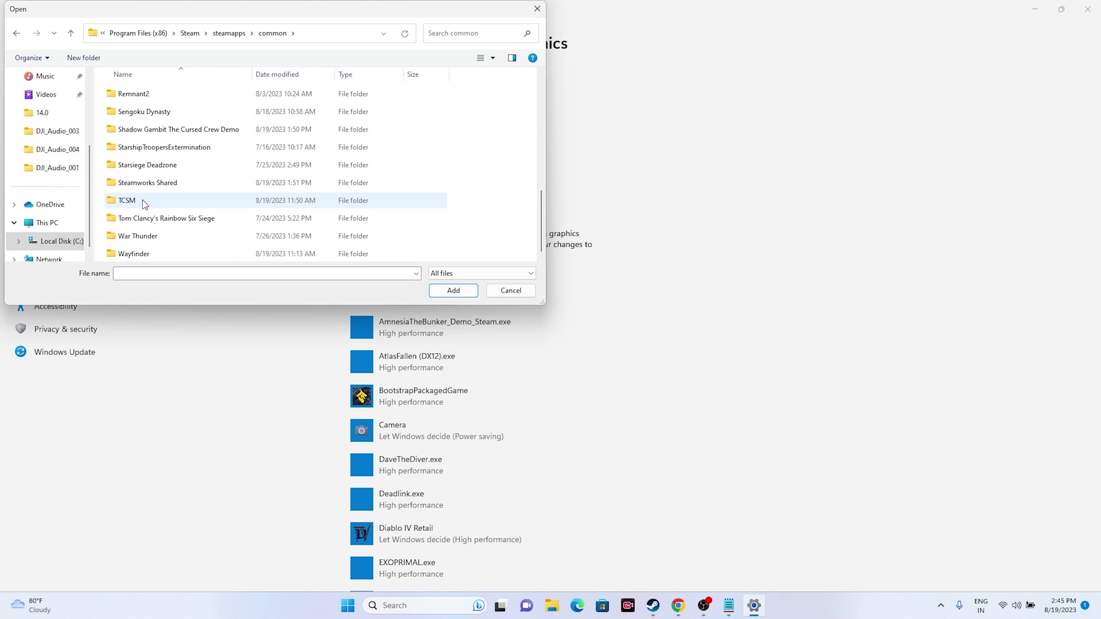
pyautogui.doubleClick(145, 202)
pyautogui.click(153, 146)
pyautogui.click(453, 290)
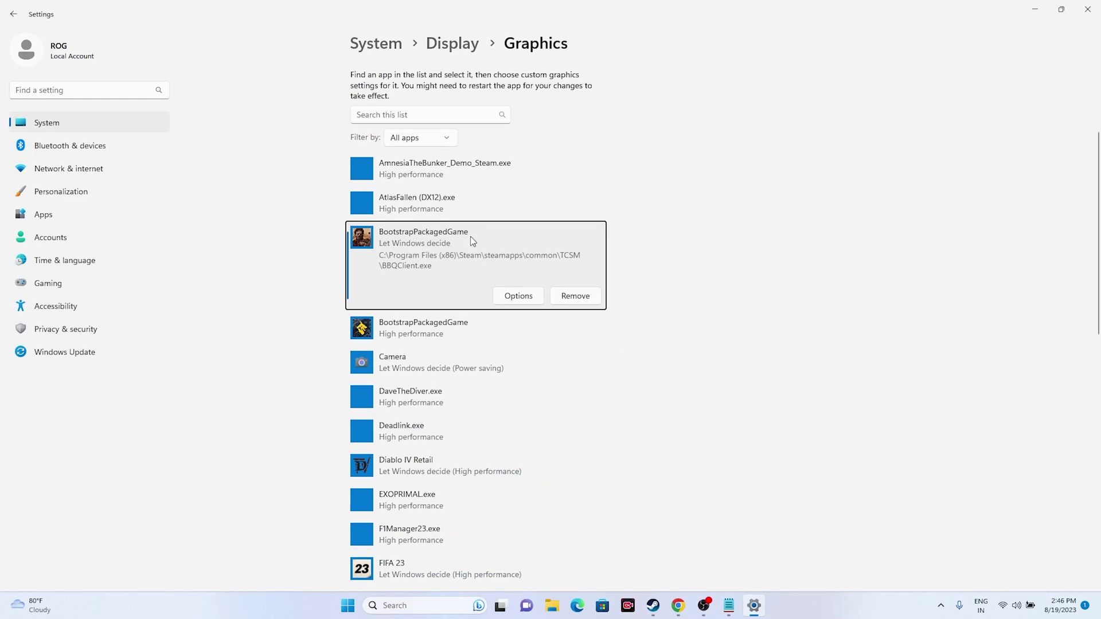
# Step: Set BBQClient's graphics preference to High performance, save it, and close Settings
pyautogui.click(517, 296)
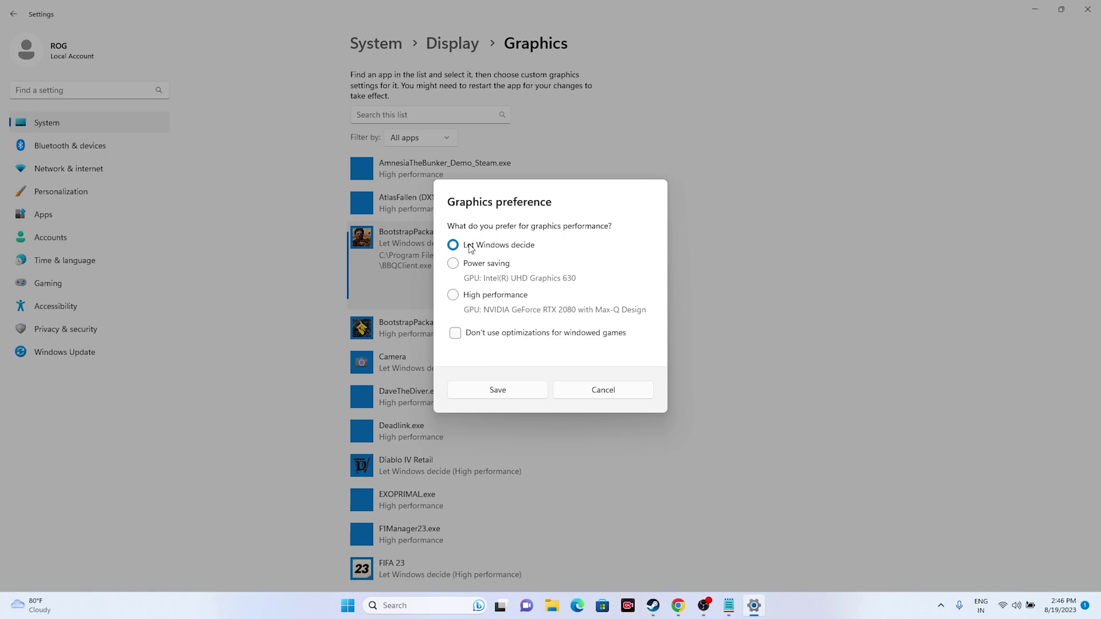
pyautogui.click(452, 295)
pyautogui.click(498, 390)
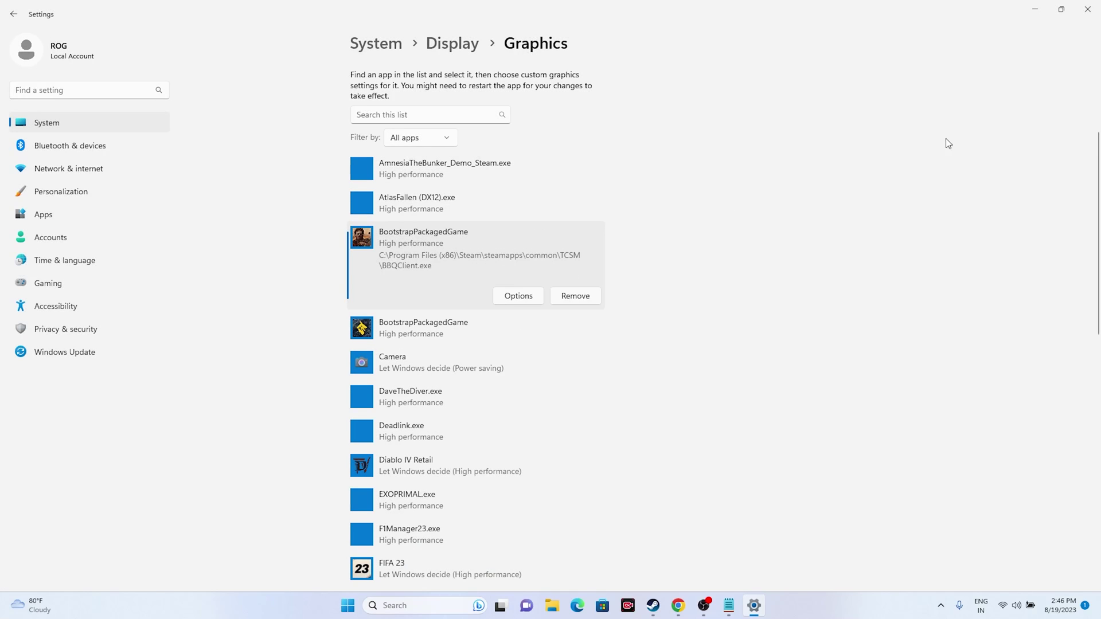
pyautogui.click(1088, 9)
# Step: Open Virtual Memory via Advanced system settings and switch drive C's paging file to Custom size
pyautogui.click(676, 605)
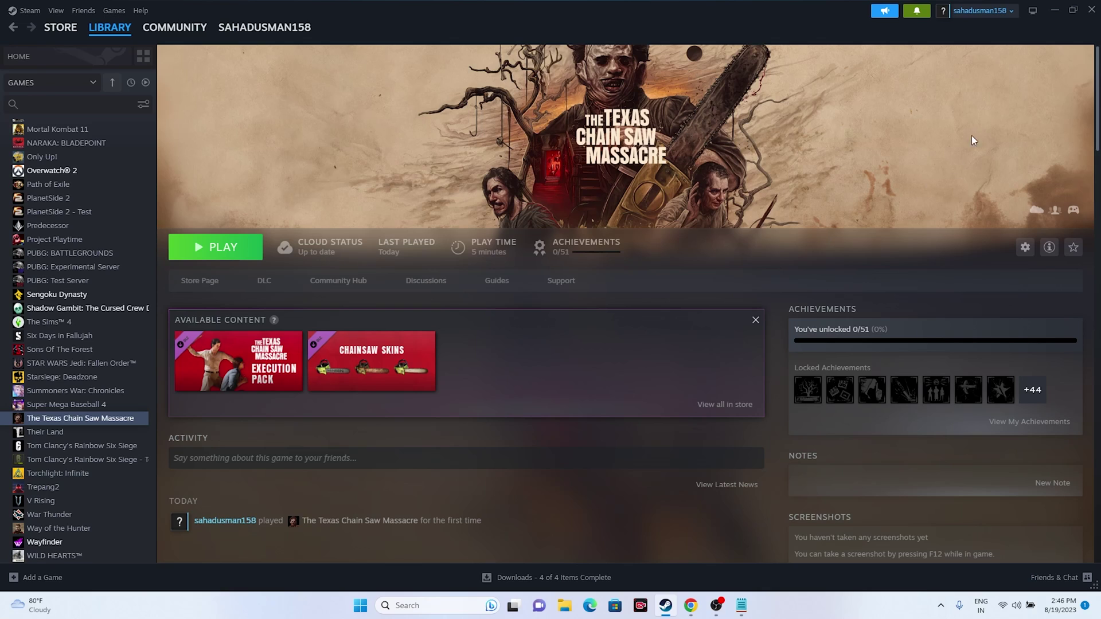
pyautogui.click(1054, 11)
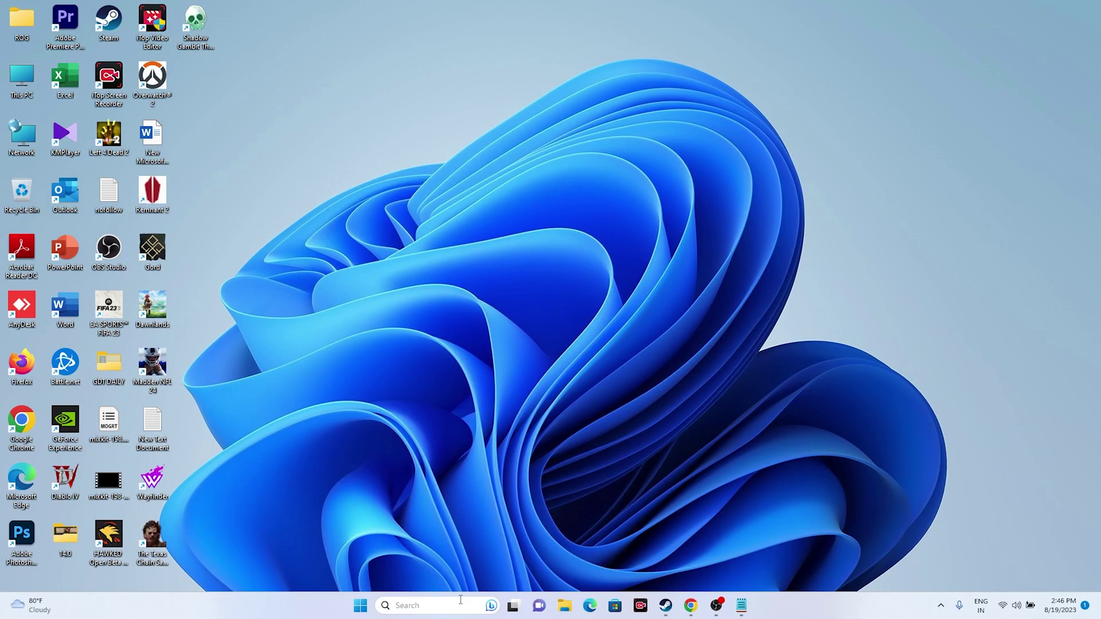
pyautogui.click(459, 603)
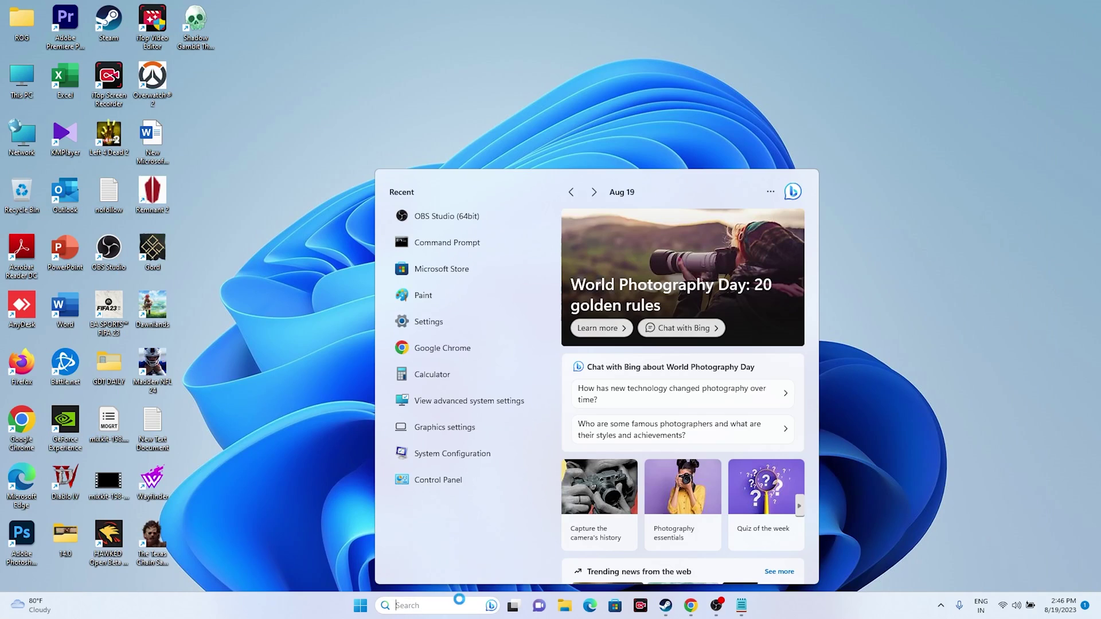
pyautogui.click(470, 400)
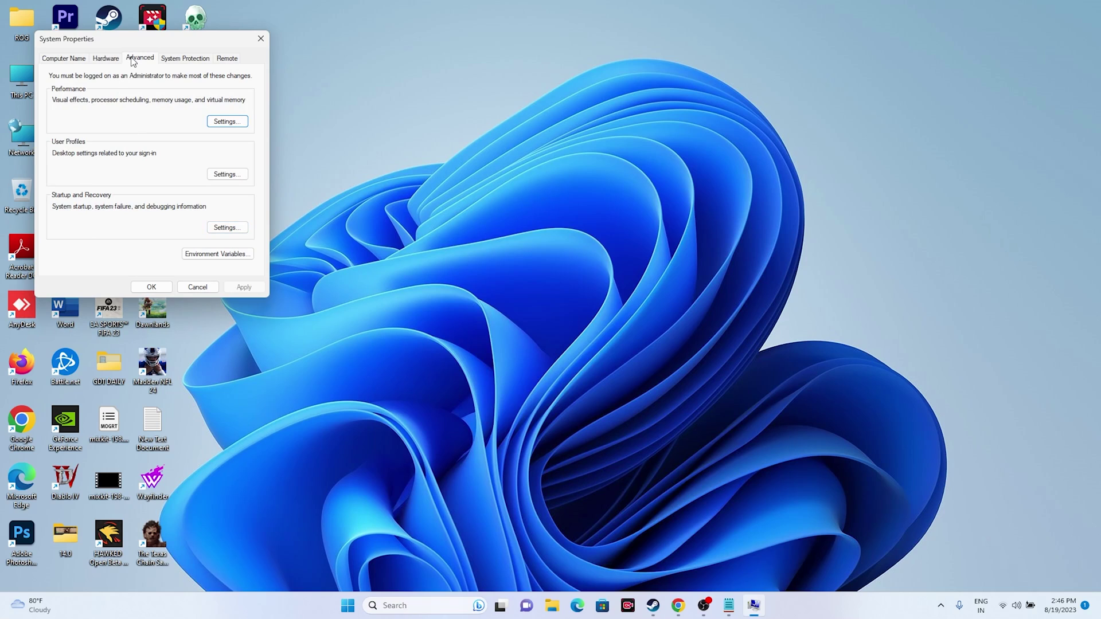
pyautogui.click(236, 122)
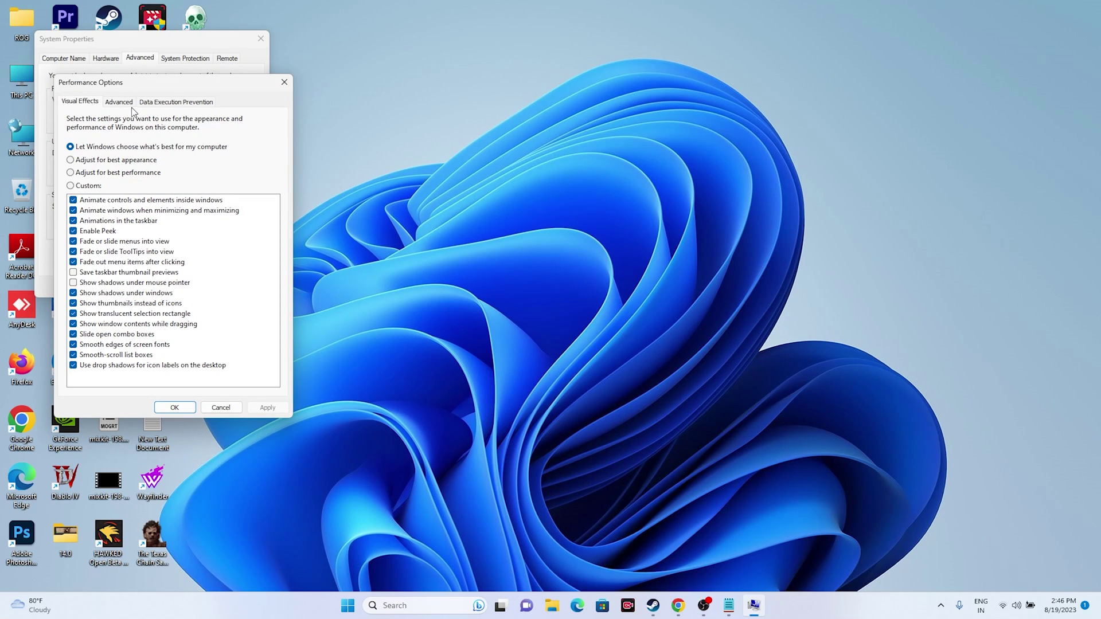
pyautogui.click(120, 102)
pyautogui.click(246, 249)
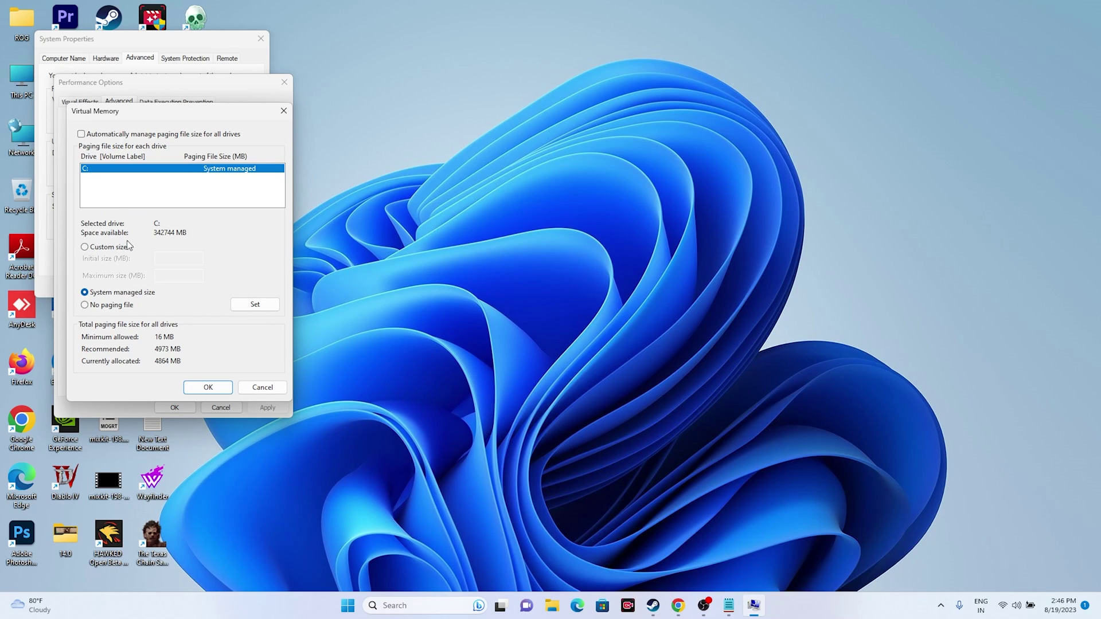
pyautogui.click(86, 247)
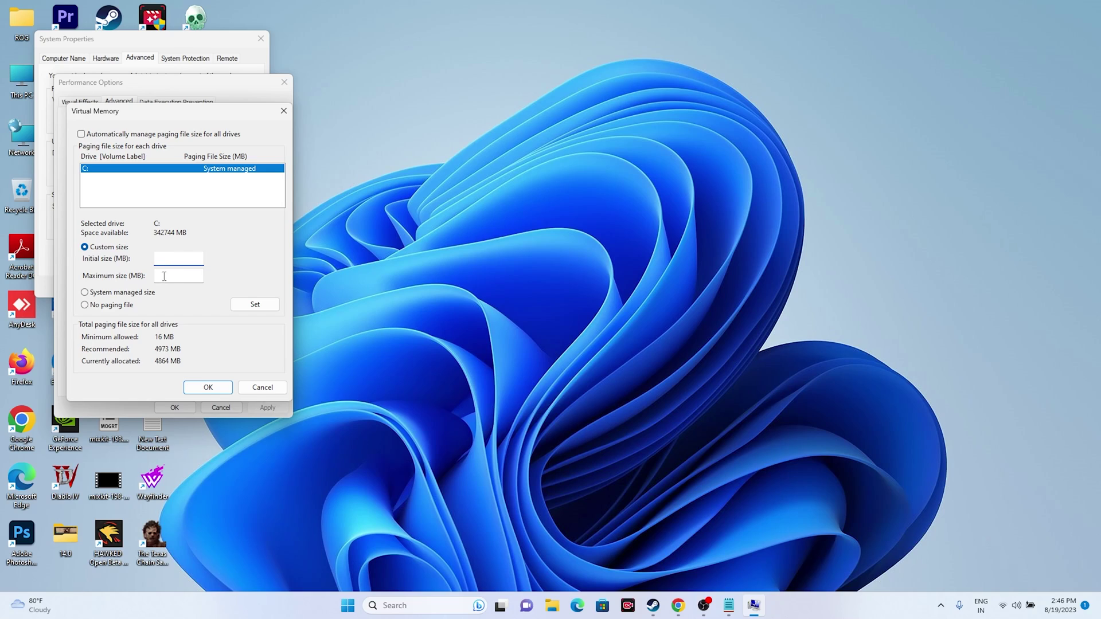
pyautogui.click(164, 281)
# Step: Launch Calculator and compute 32 × 1024 × 1.5 = 49,152
pyautogui.click(393, 603)
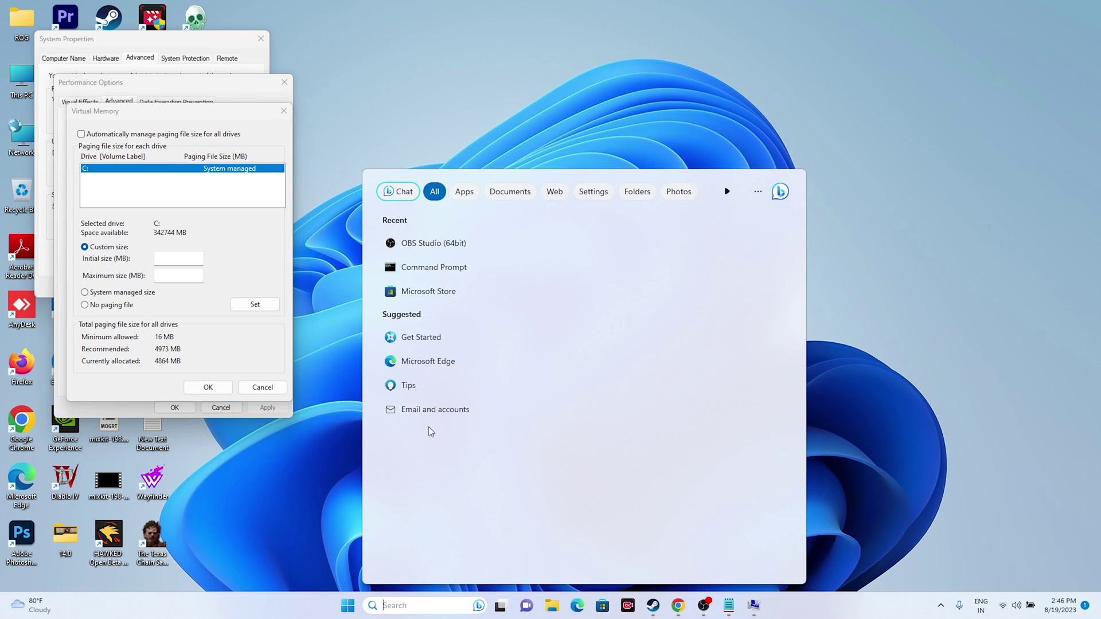
pyautogui.write('calculator')
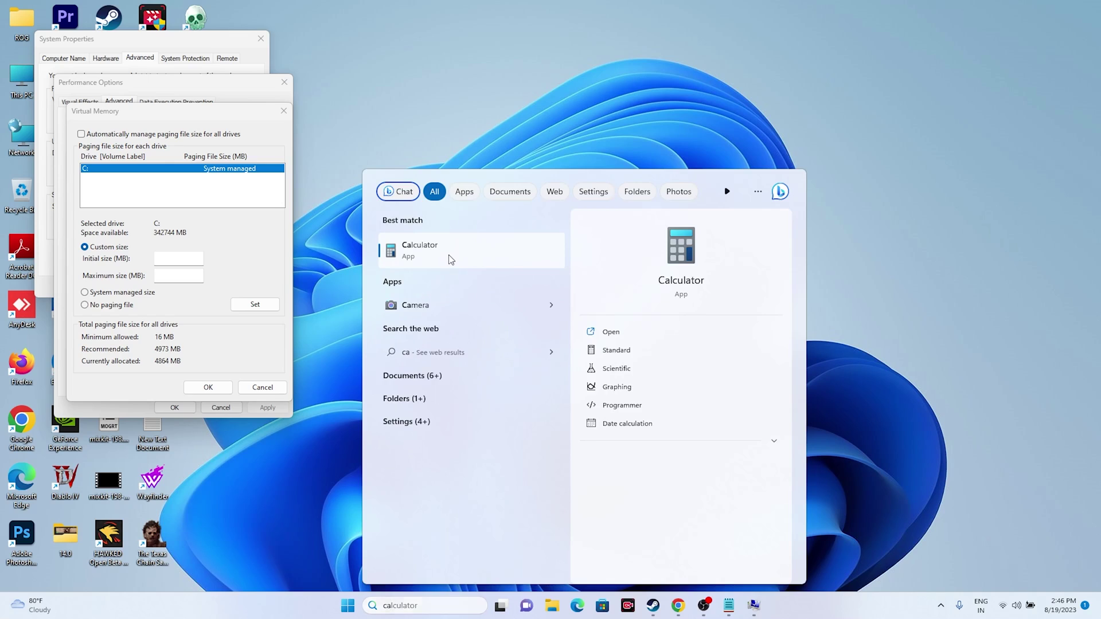
pyautogui.click(449, 257)
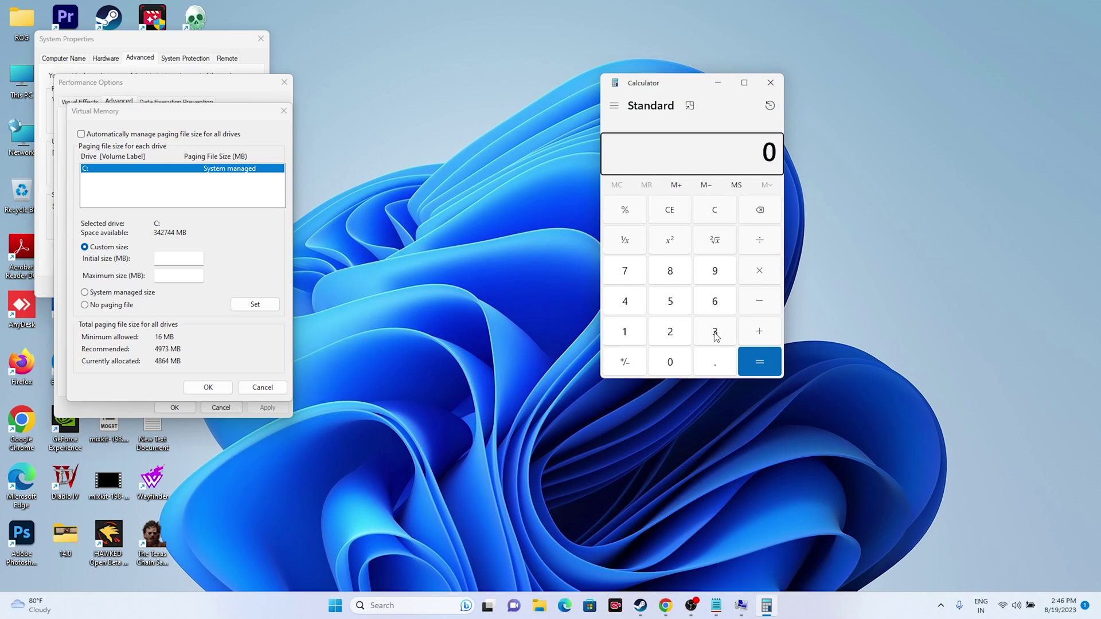
pyautogui.click(715, 334)
pyautogui.click(680, 334)
pyautogui.click(753, 284)
pyautogui.click(643, 338)
pyautogui.click(669, 360)
pyautogui.click(669, 333)
pyautogui.click(641, 310)
pyautogui.click(762, 362)
pyautogui.click(760, 272)
pyautogui.click(627, 333)
pyautogui.click(701, 367)
pyautogui.click(674, 310)
pyautogui.click(760, 361)
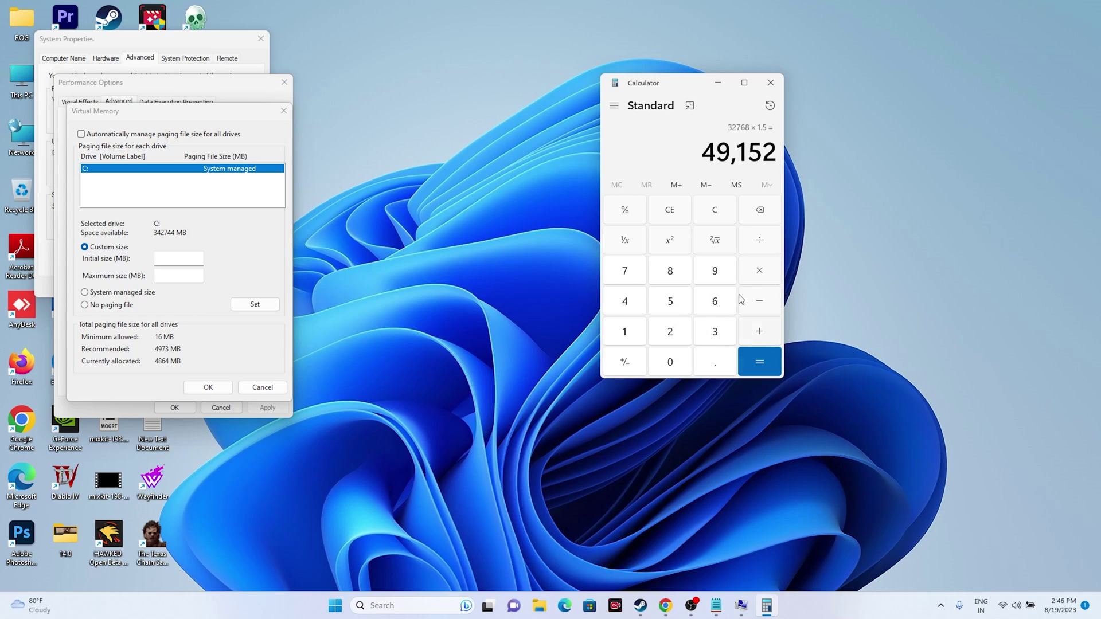
# Step: Copy 49,152 into drive C's paging file Initial size field
pyautogui.moveTo(704, 153); pyautogui.dragTo(775, 151)
pyautogui.rightClick(773, 151)
pyautogui.click(792, 167)
pyautogui.rightClick(178, 259)
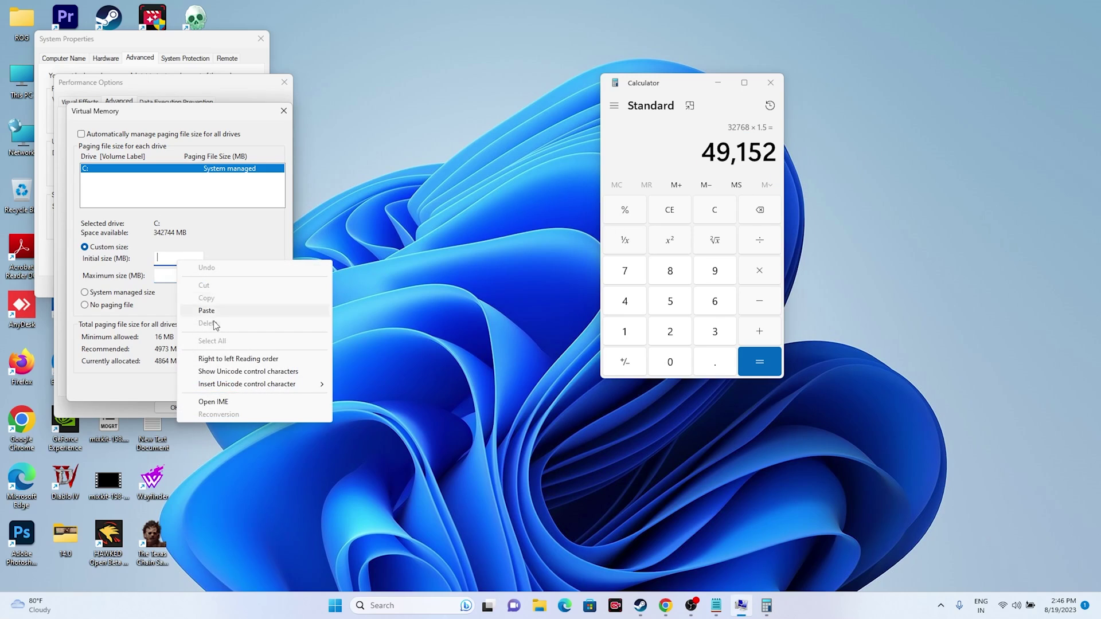
pyautogui.click(206, 310)
pyautogui.press('Tab')
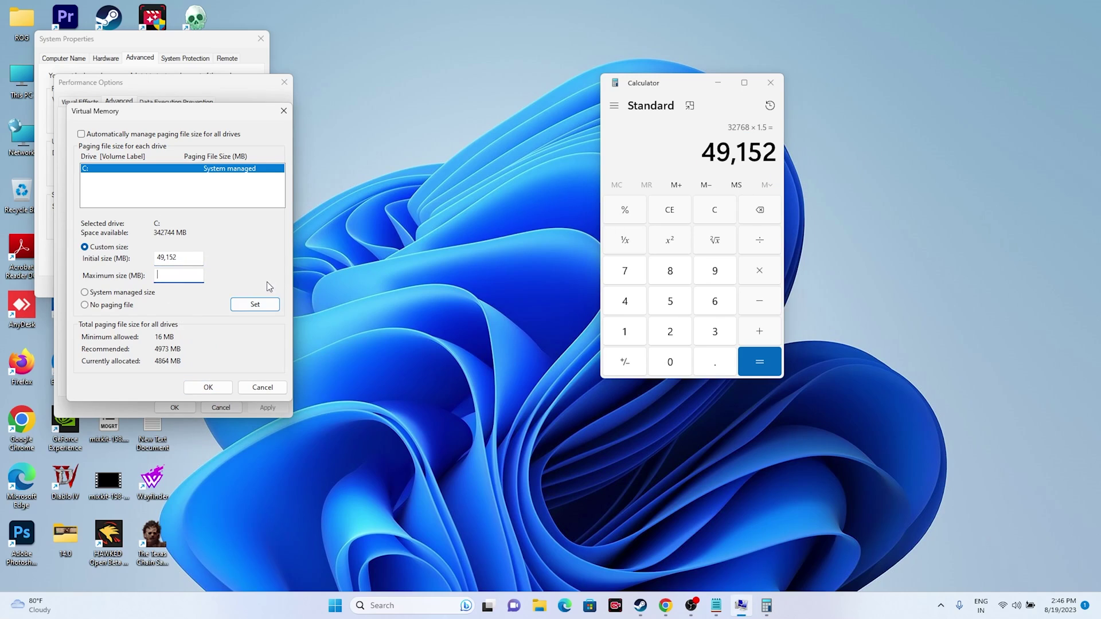
# Step: Clear Calculator and compute 32 × 1024 × 3 = 98,304
pyautogui.click(758, 209)
pyautogui.click(721, 223)
pyautogui.click(717, 343)
pyautogui.click(681, 337)
pyautogui.click(763, 273)
pyautogui.click(626, 332)
pyautogui.click(670, 362)
pyautogui.click(669, 332)
pyautogui.click(625, 301)
pyautogui.click(759, 365)
pyautogui.click(759, 272)
pyautogui.click(717, 333)
pyautogui.click(751, 361)
# Step: Paste 98,304 as the Maximum size, confirm both dialogs, and close System Properties
pyautogui.moveTo(700, 152); pyautogui.dragTo(774, 153)
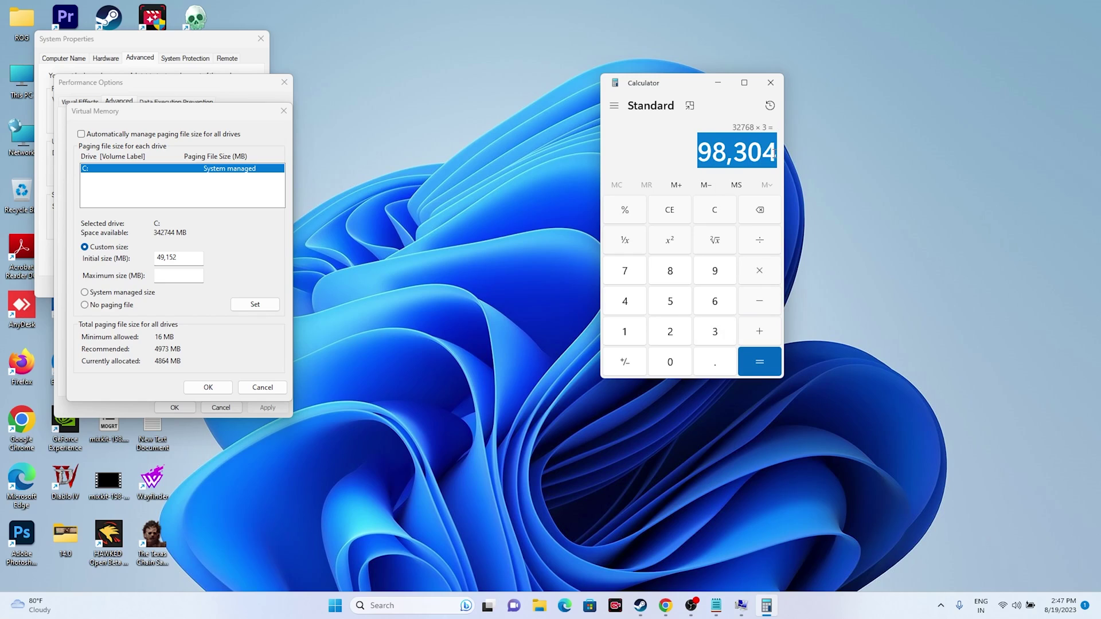
pyautogui.rightClick(769, 152)
pyautogui.click(800, 167)
pyautogui.rightClick(182, 279)
pyautogui.click(206, 329)
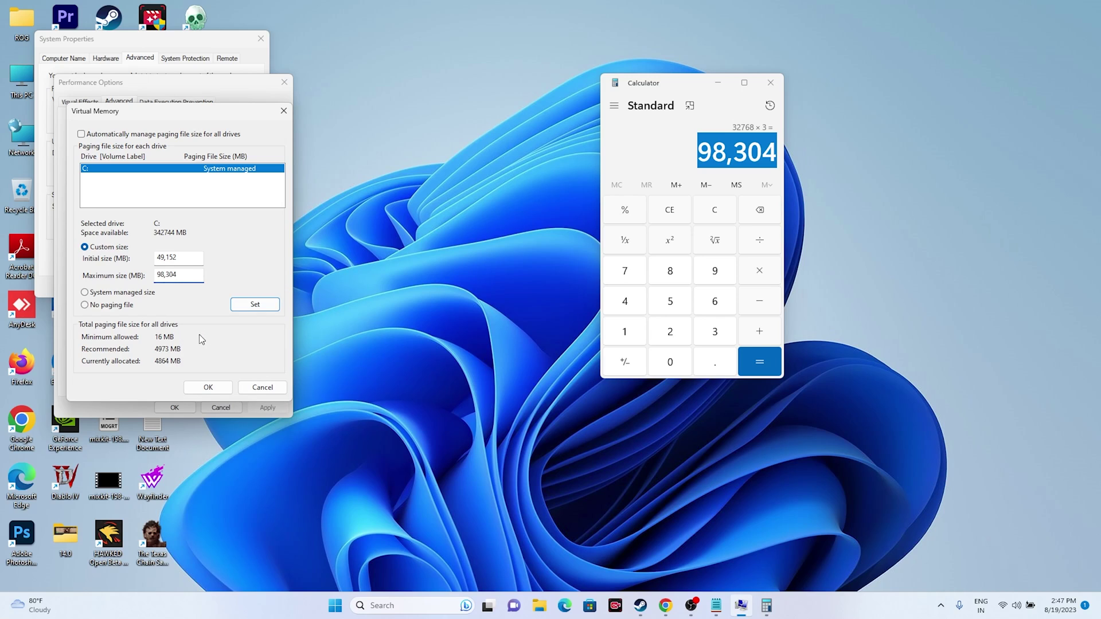
pyautogui.click(208, 387)
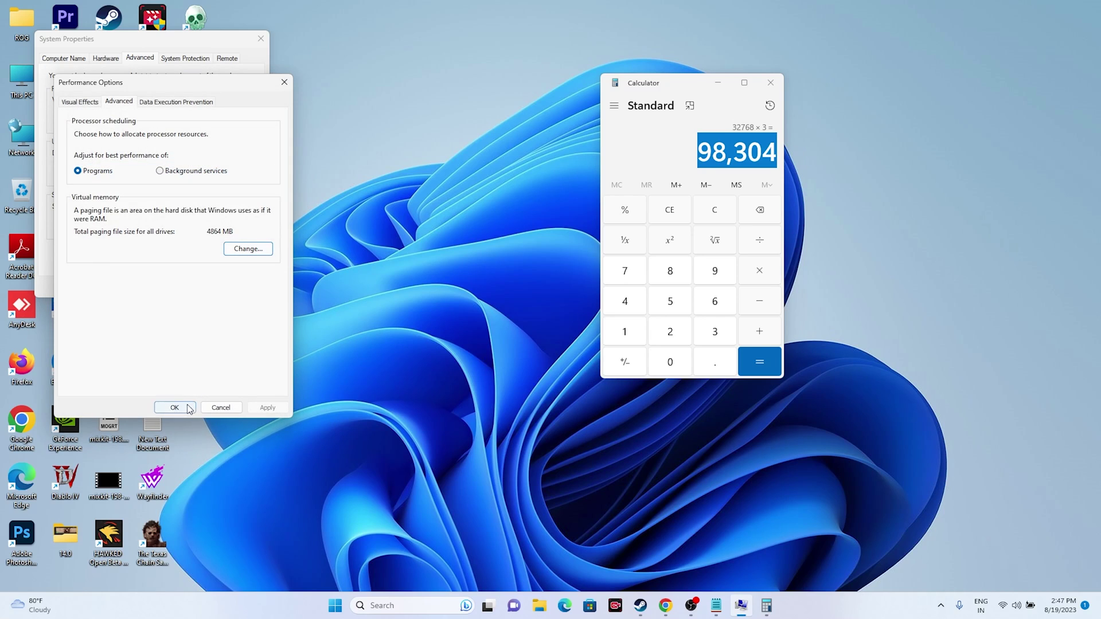
pyautogui.click(183, 407)
pyautogui.click(261, 38)
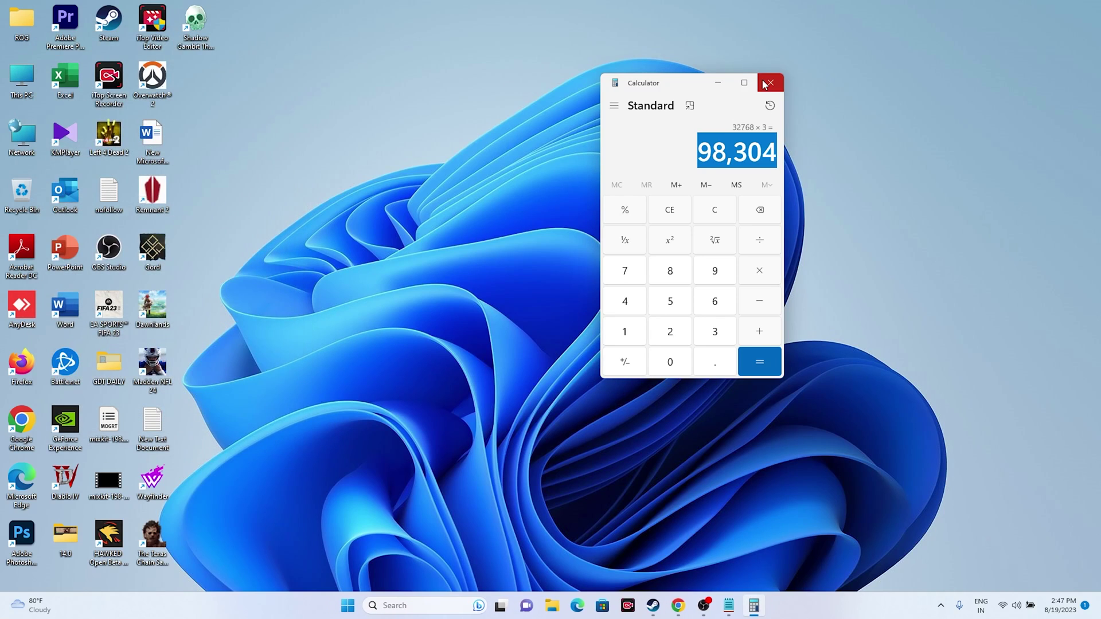
# Step: Close Calculator, confirm on Windows Update that the PC is up to date, then close Settings
pyautogui.click(770, 82)
pyautogui.click(664, 606)
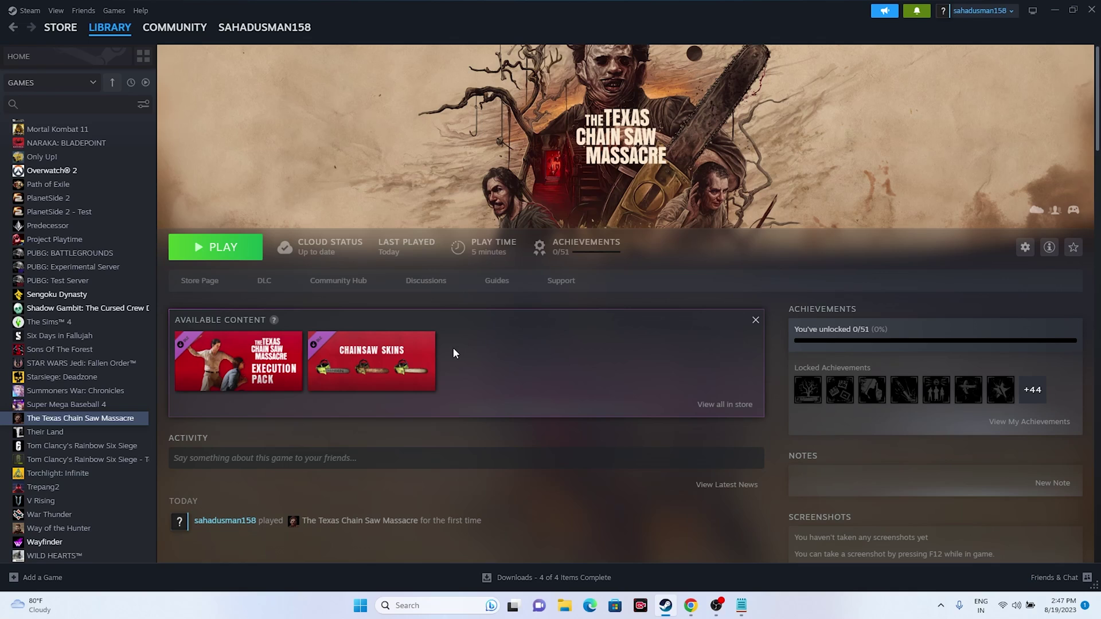
pyautogui.click(407, 607)
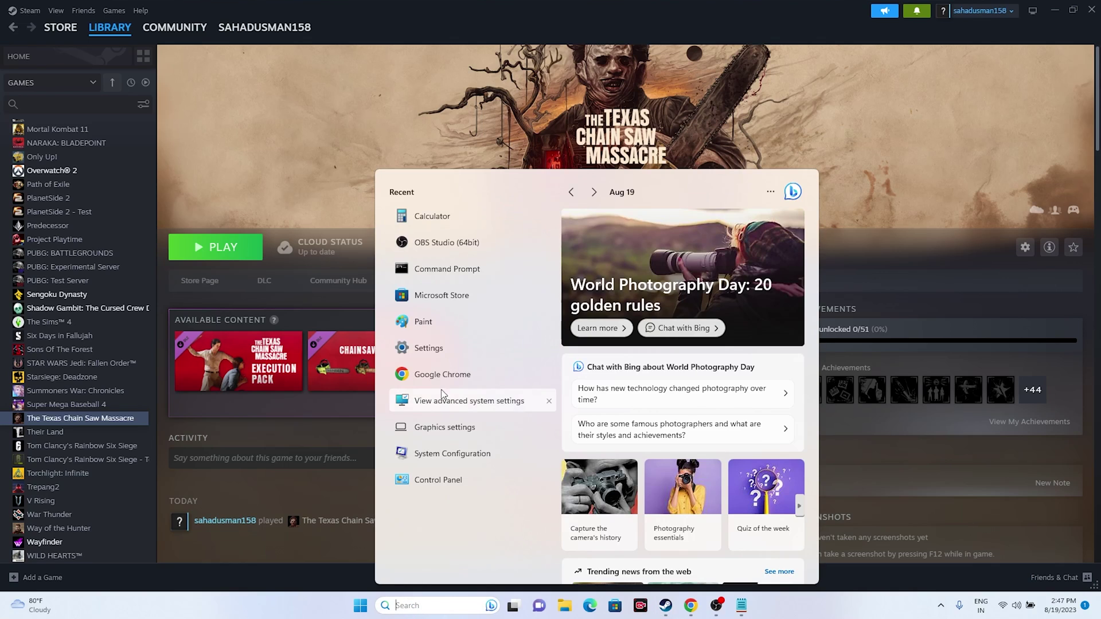
pyautogui.click(437, 348)
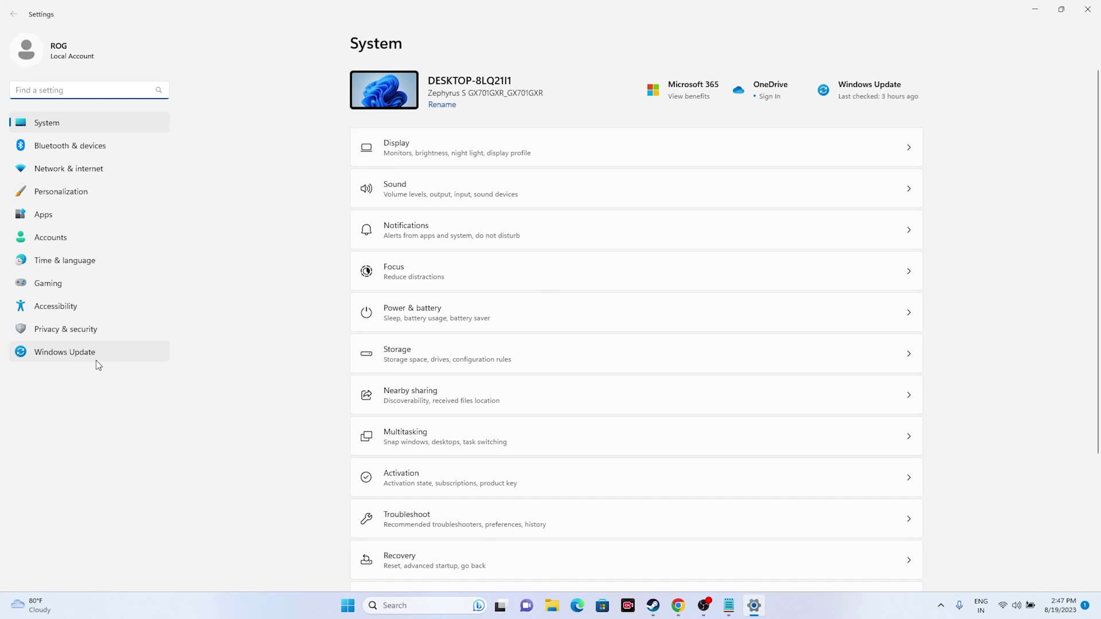
pyautogui.click(96, 361)
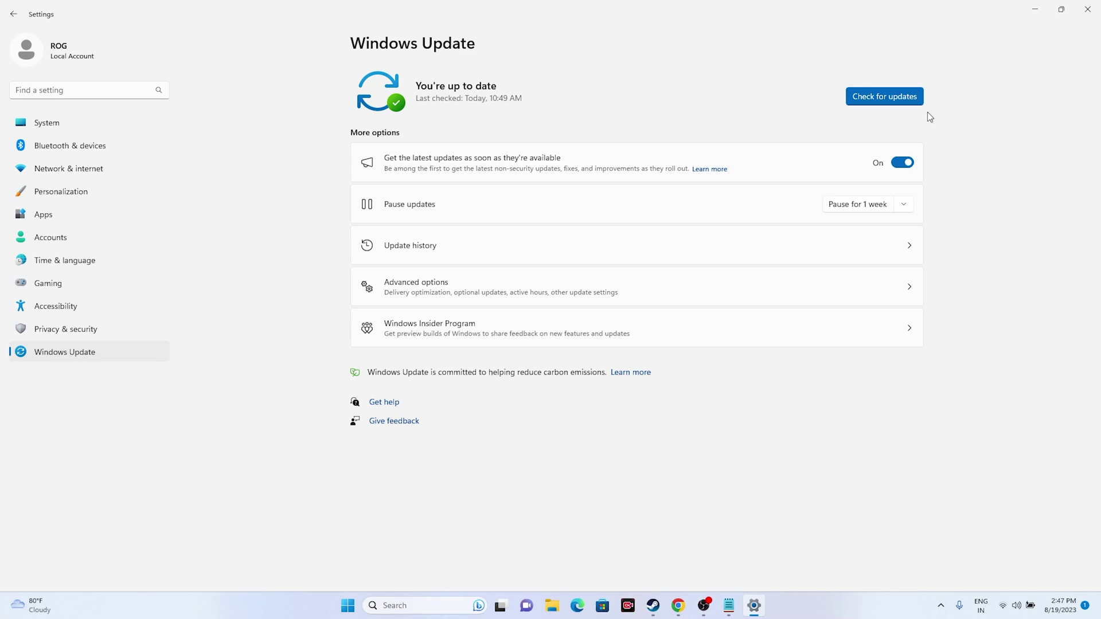
pyautogui.click(1087, 9)
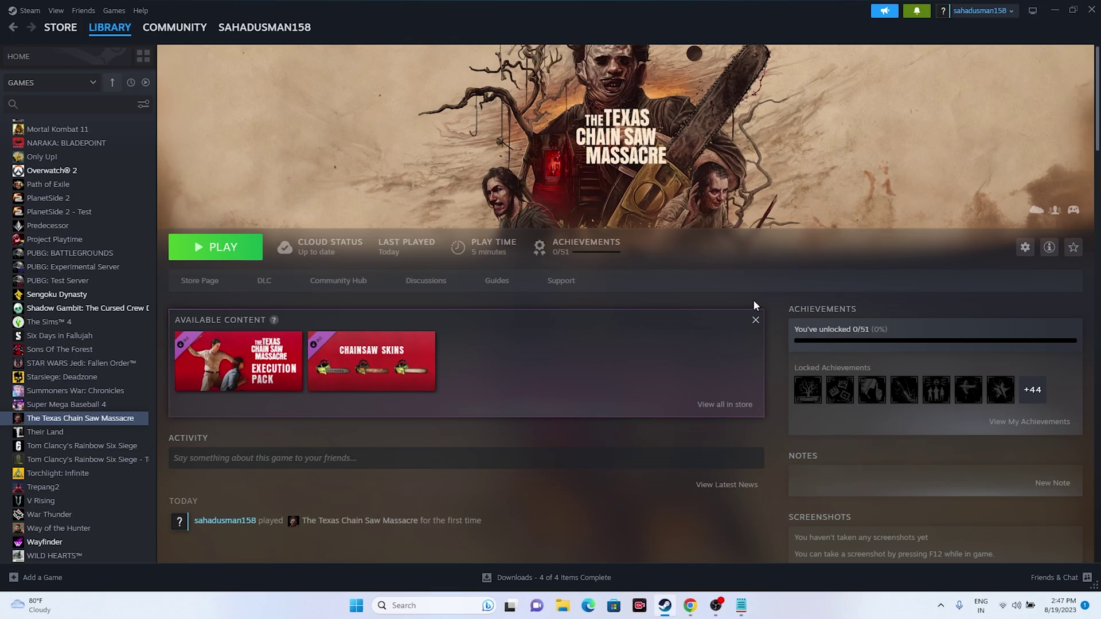
pyautogui.click(694, 604)
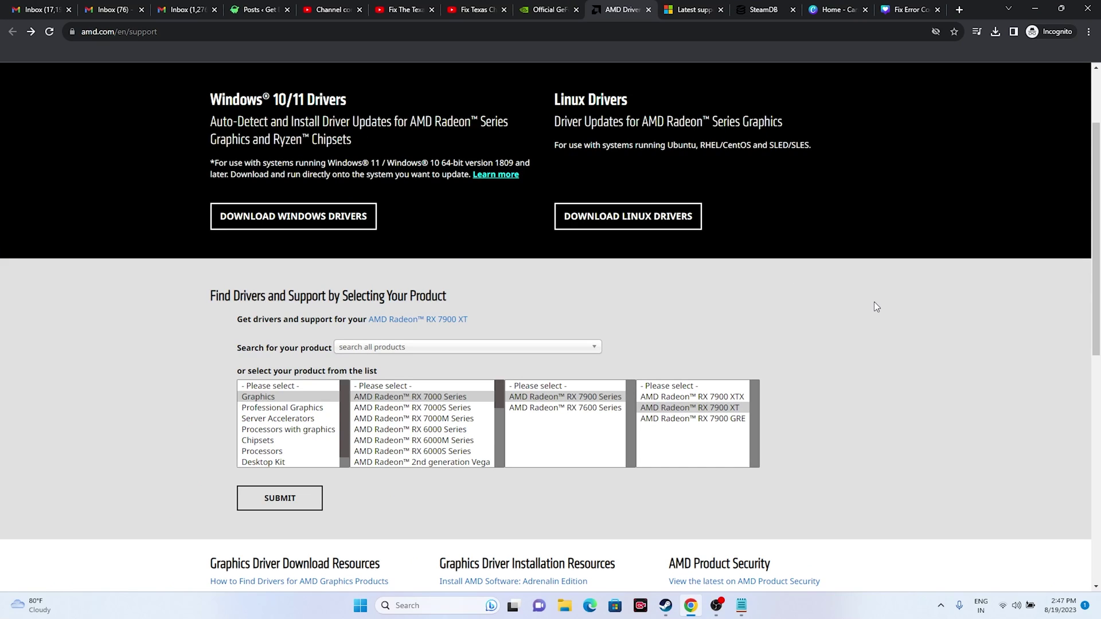
pyautogui.click(528, 6)
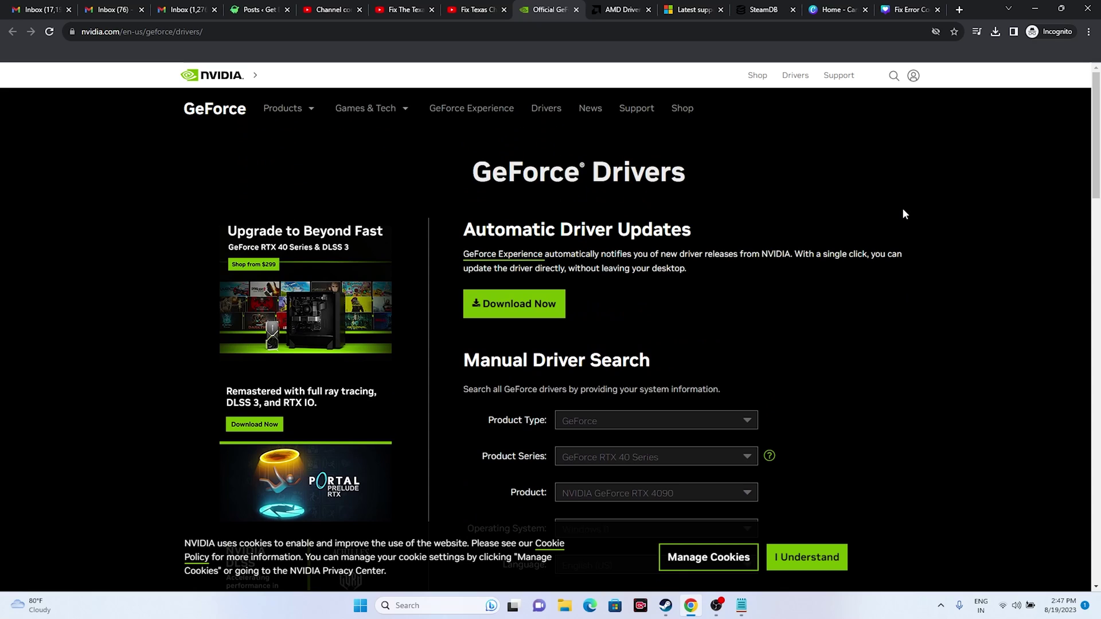
pyautogui.scroll(-5, 969, 197)
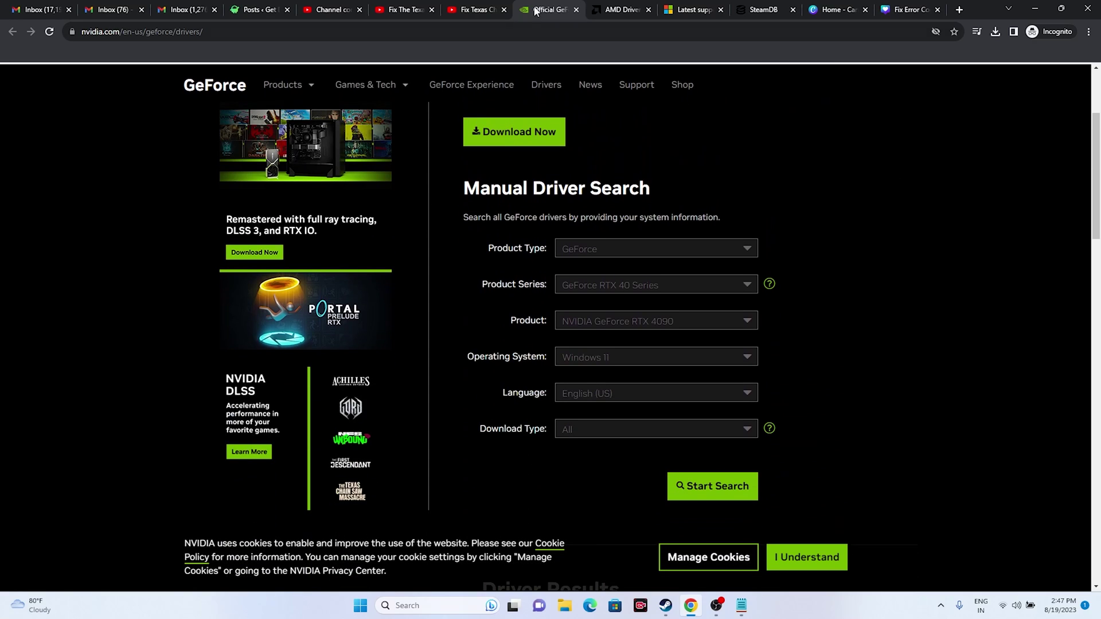
pyautogui.click(622, 9)
pyautogui.click(547, 6)
pyautogui.scroll(2, 957, 232)
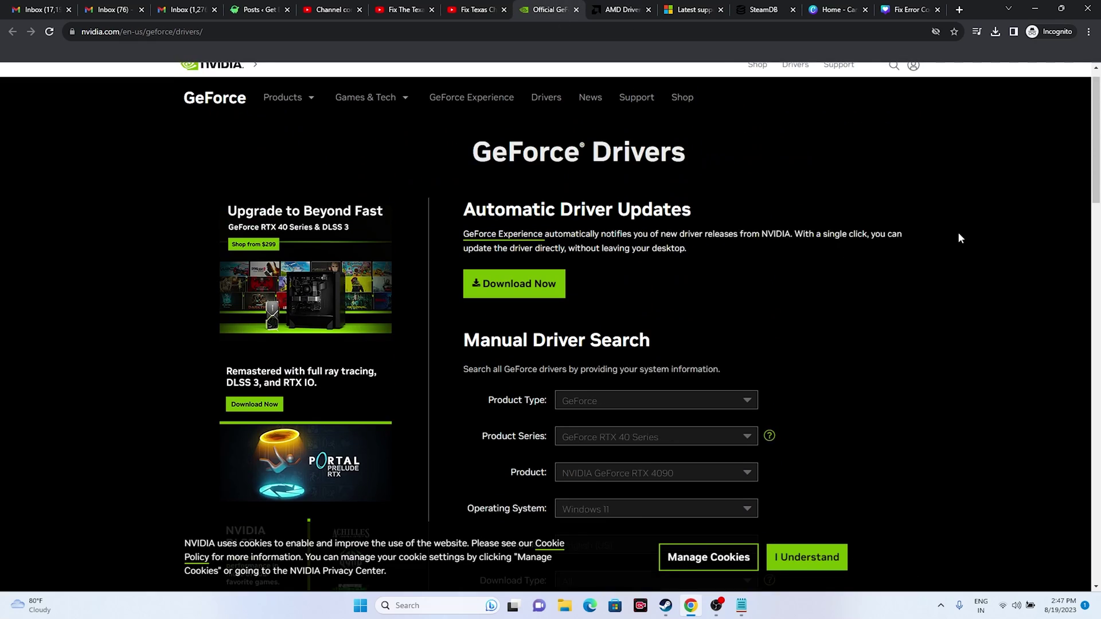
pyautogui.scroll(-2, 954, 185)
pyautogui.scroll(-1, 954, 184)
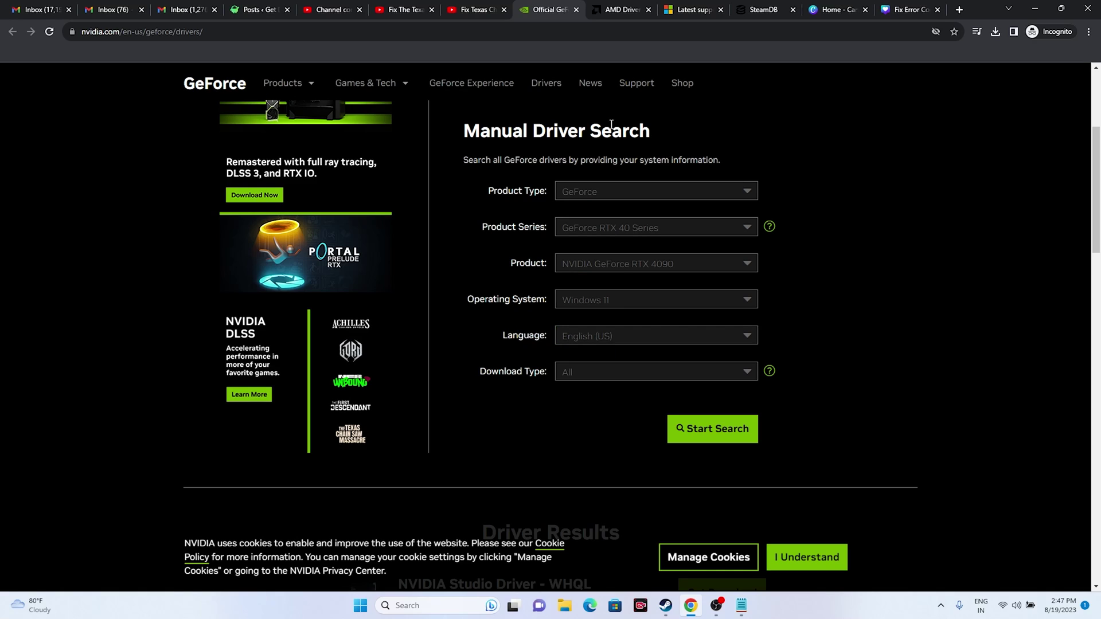
pyautogui.scroll(-6, 825, 336)
pyautogui.doubleClick(471, 262)
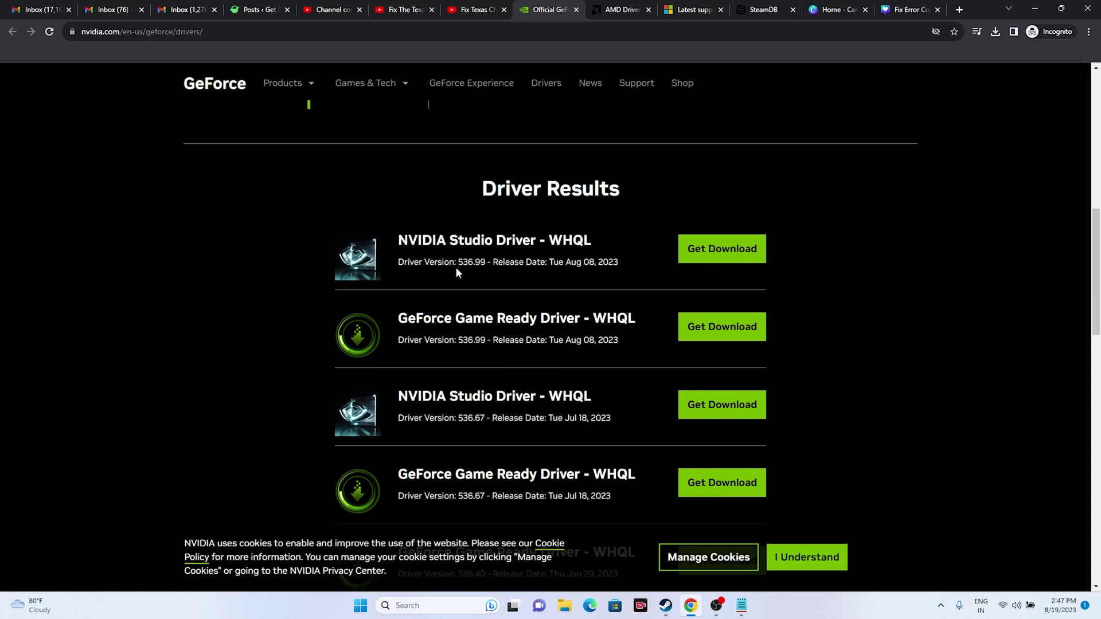
pyautogui.moveTo(393, 235); pyautogui.dragTo(551, 453)
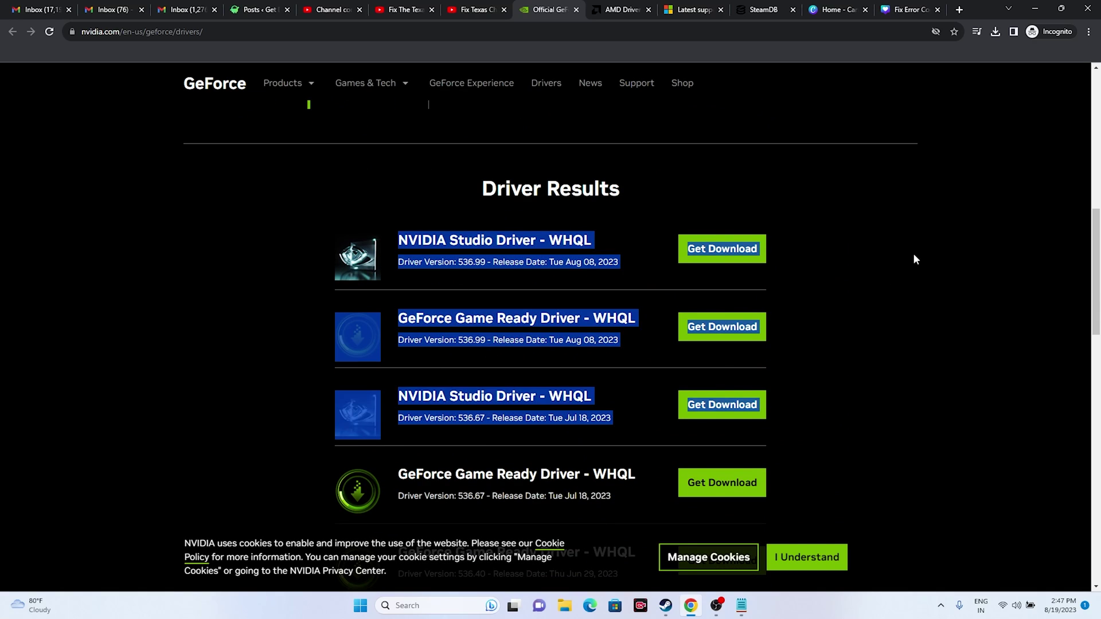
pyautogui.click(496, 311)
pyautogui.moveTo(457, 340); pyautogui.dragTo(477, 342)
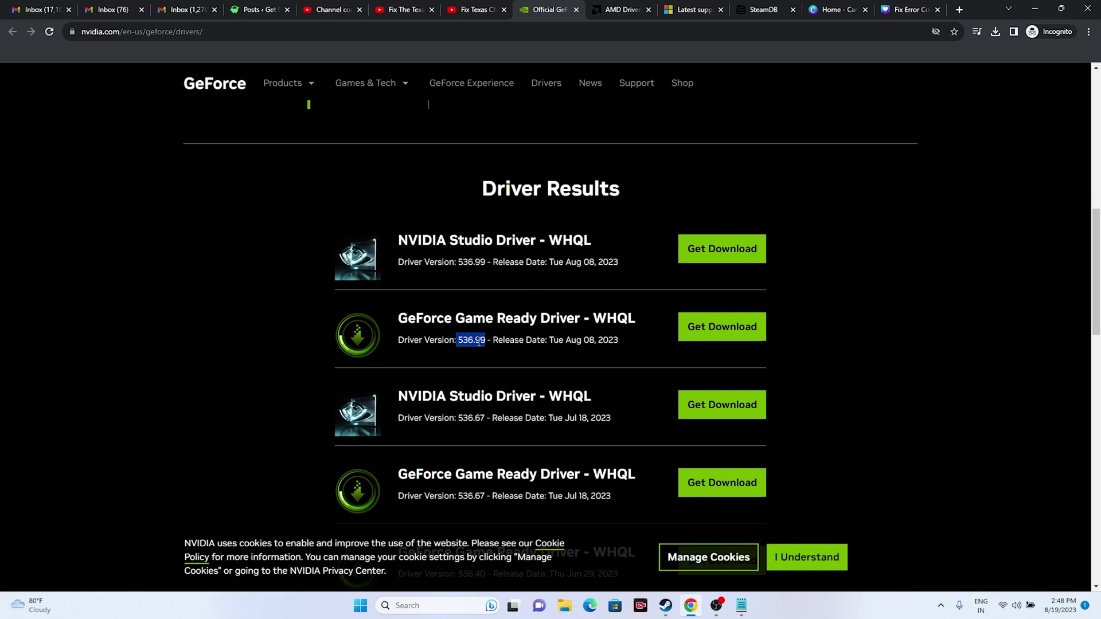
pyautogui.click(546, 342)
pyautogui.moveTo(567, 340); pyautogui.dragTo(619, 340)
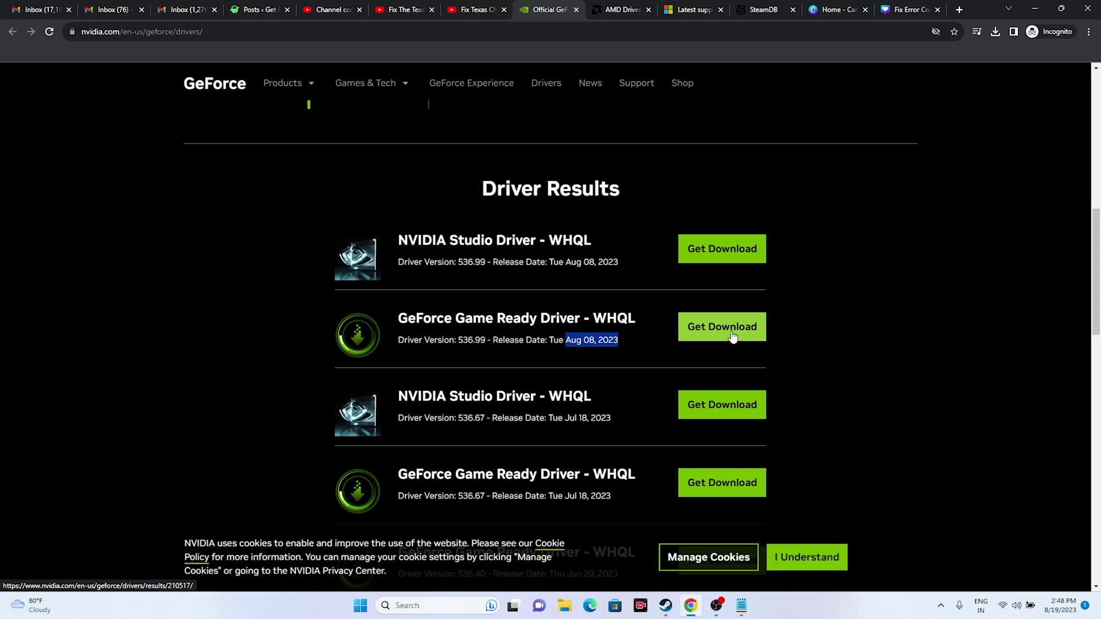
pyautogui.click(616, 7)
pyautogui.scroll(-2, 908, 258)
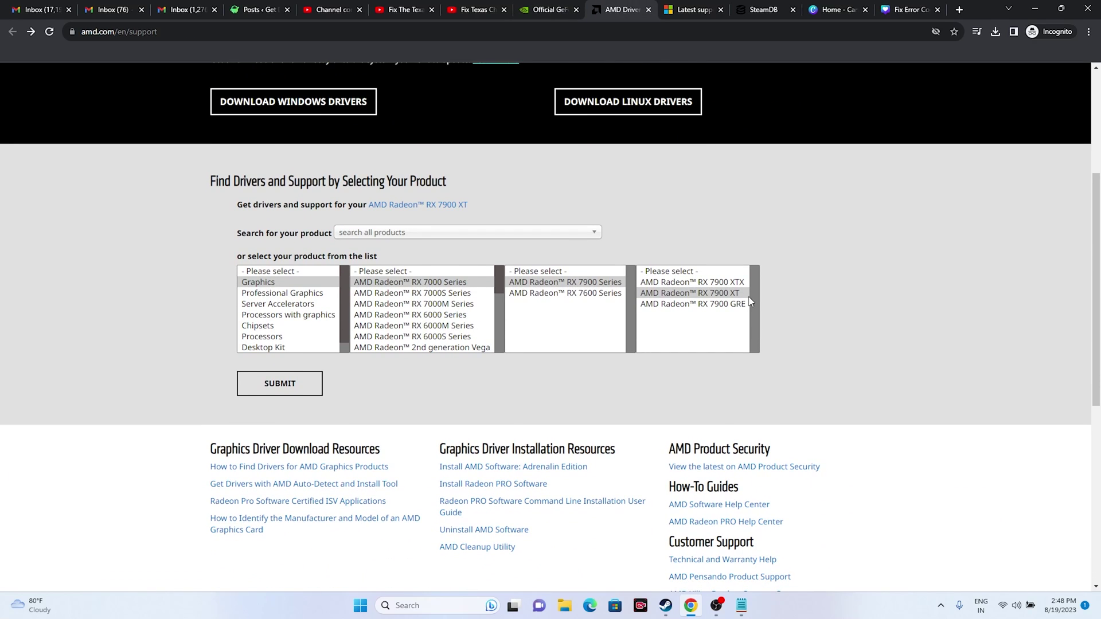
# Step: Submit the AMD Radeon RX 7900 XT driver lookup, then switch to the Visual C++ Redistributable page
pyautogui.click(279, 383)
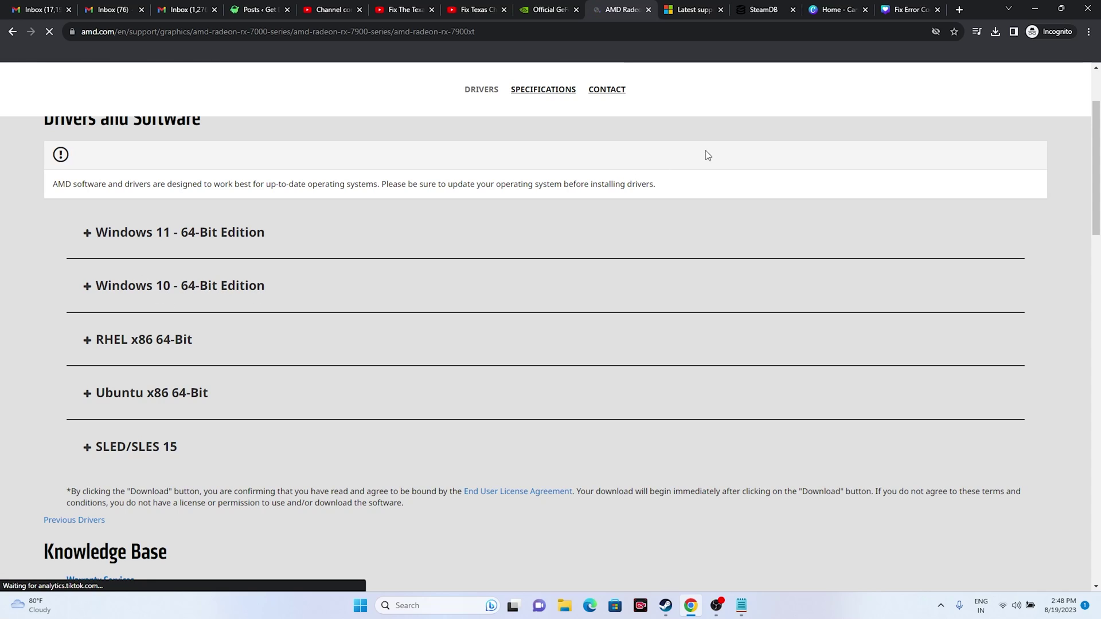
pyautogui.click(691, 9)
# Step: Scroll to the Visual C++ 2015–2022 download table and highlight the X64 entry
pyautogui.scroll(7, 587, 135)
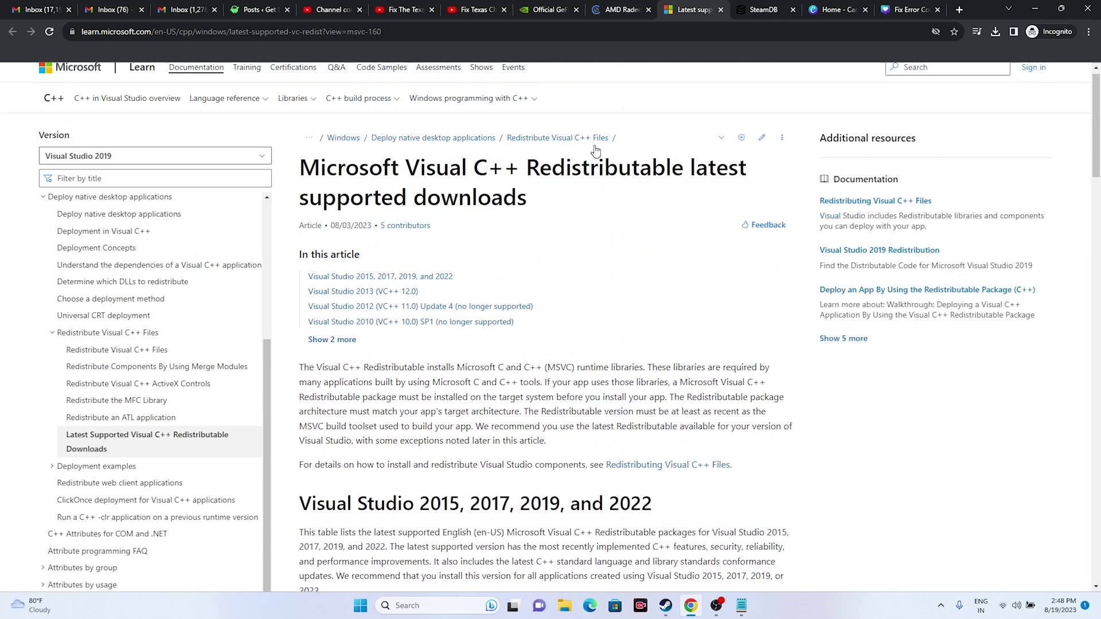
pyautogui.moveTo(545, 221); pyautogui.dragTo(306, 183)
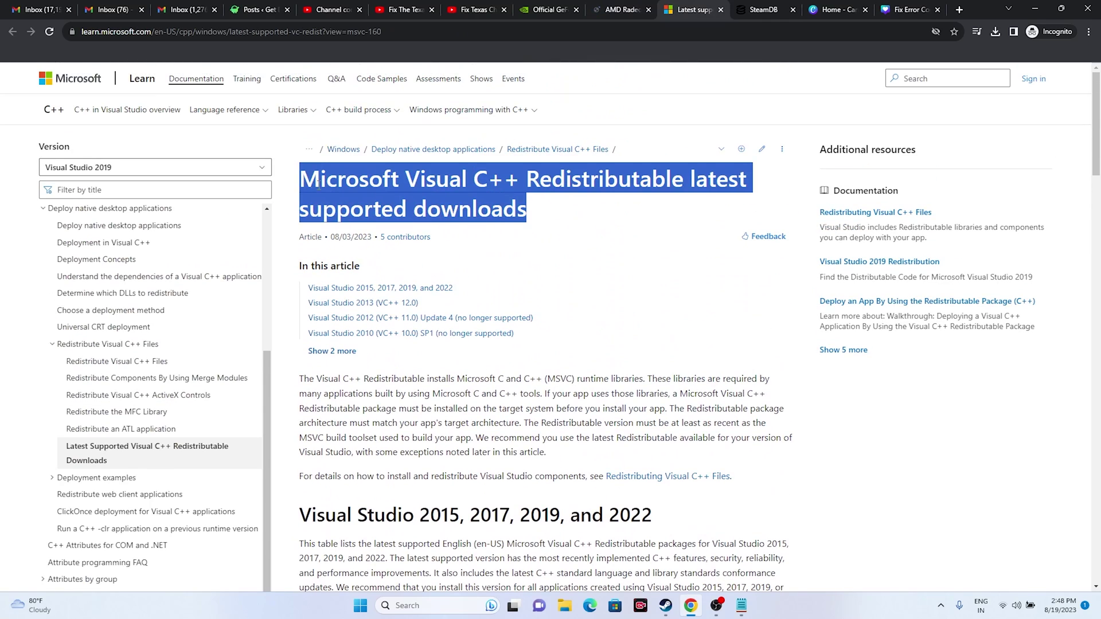
pyautogui.click(544, 204)
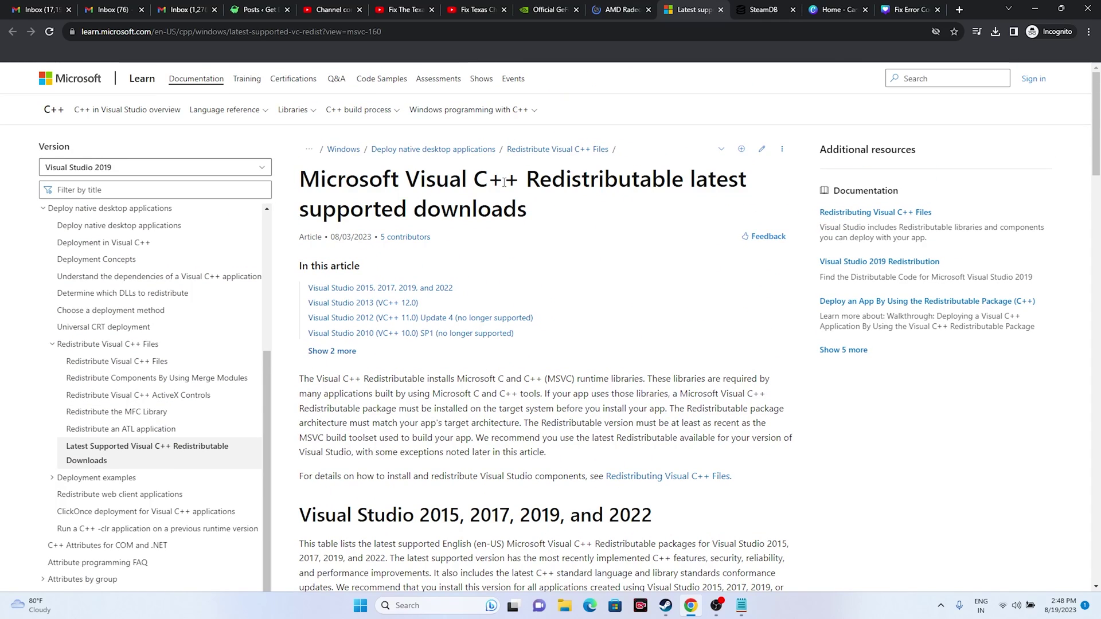
pyautogui.scroll(-8, 553, 209)
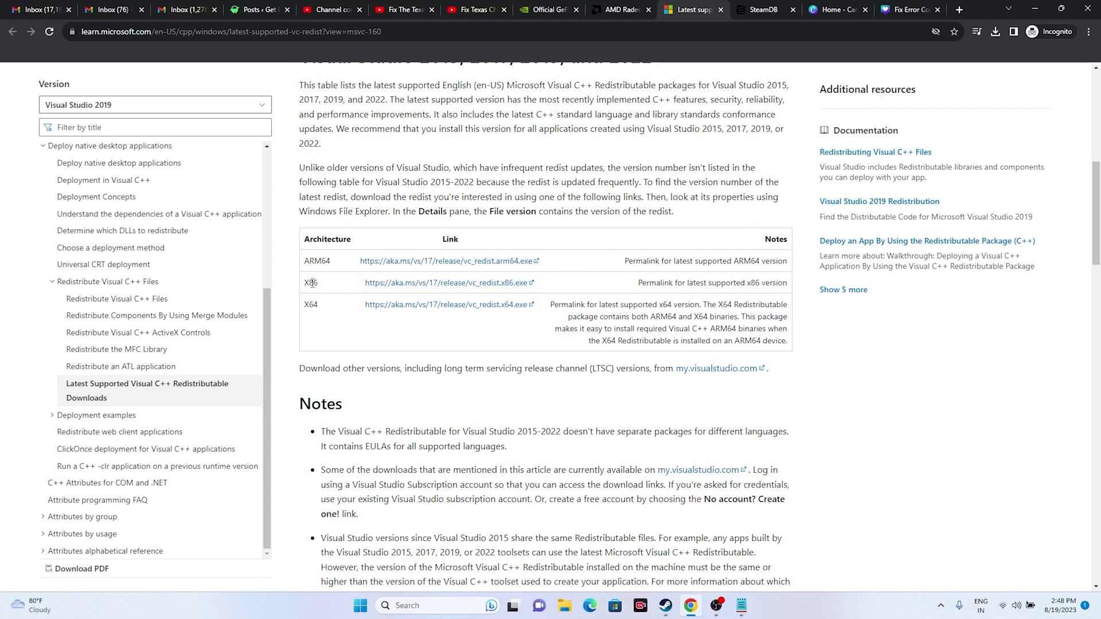
pyautogui.moveTo(310, 304); pyautogui.dragTo(327, 308)
# Step: Check in File Explorer's This PC view that Local Disk (C:) has 329 GB free of 953 GB, then close it
pyautogui.click(1033, 9)
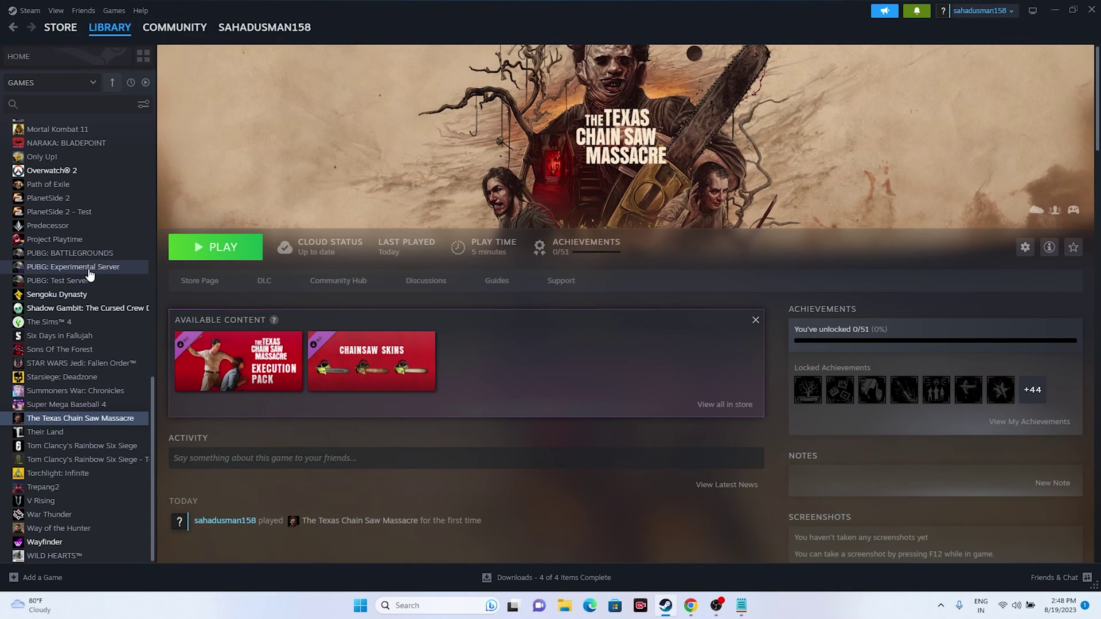
pyautogui.rightClick(120, 424)
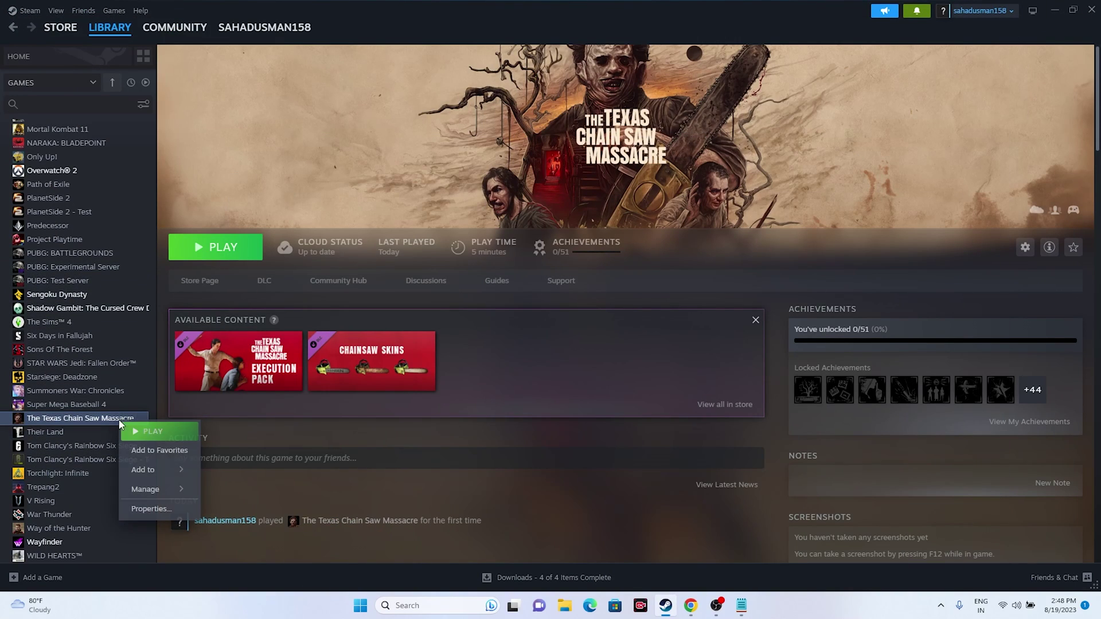
pyautogui.click(490, 450)
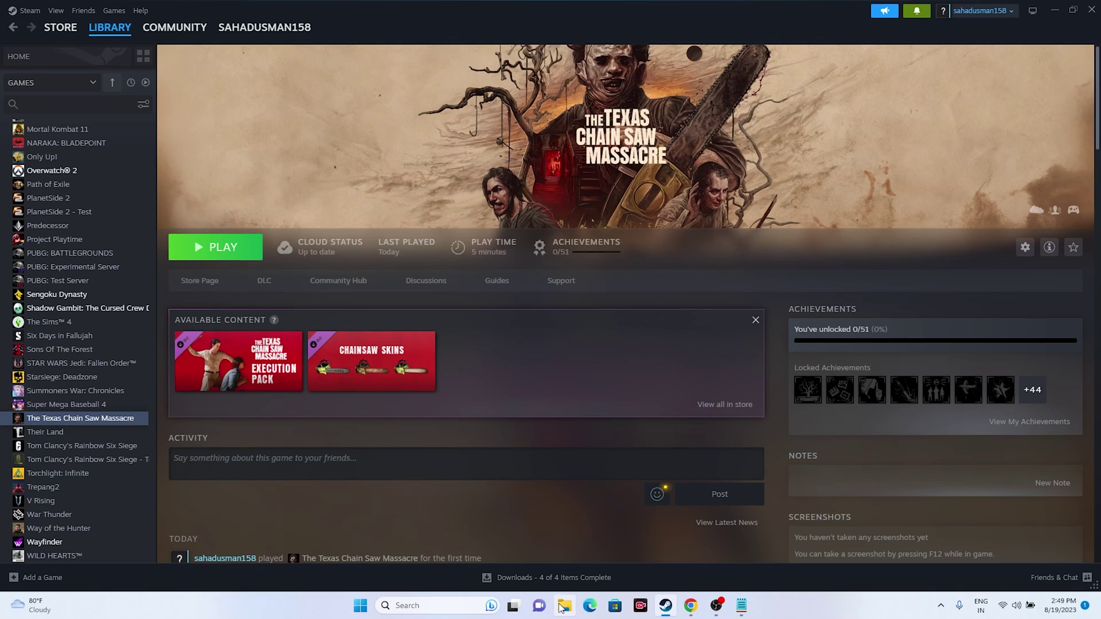
pyautogui.press('super+e')
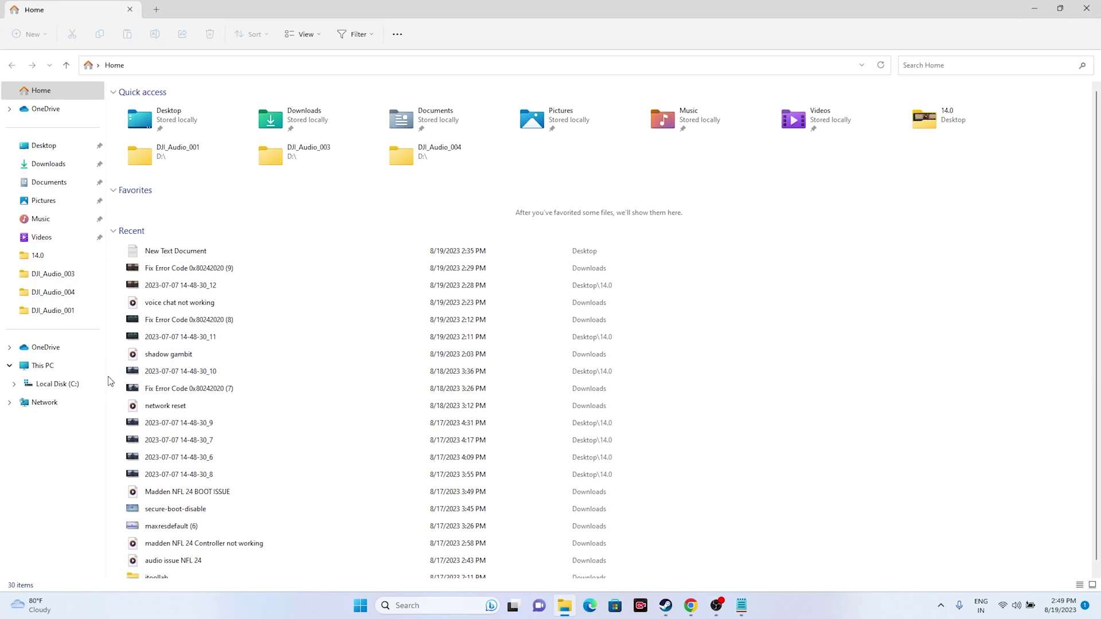
pyautogui.click(67, 367)
pyautogui.click(179, 121)
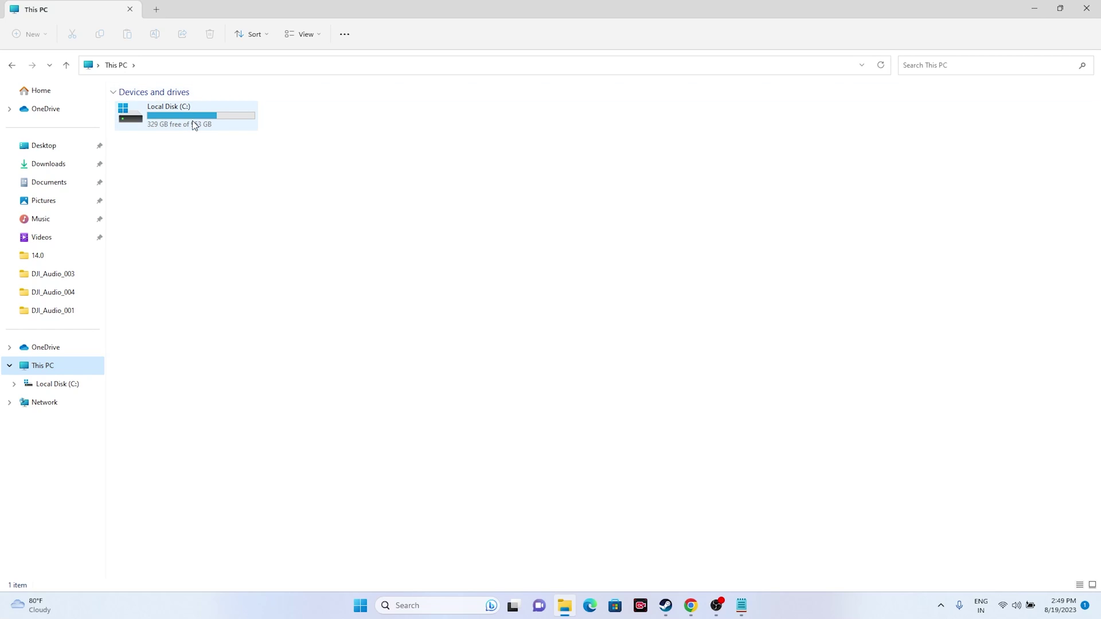
pyautogui.click(1087, 9)
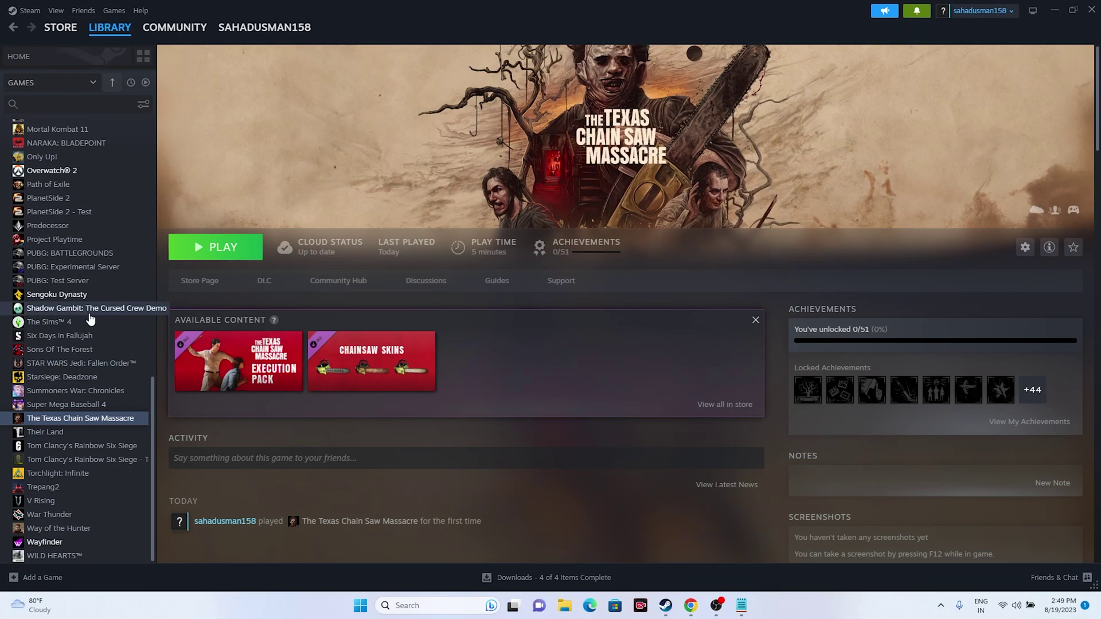
pyautogui.rightClick(114, 425)
pyautogui.click(138, 511)
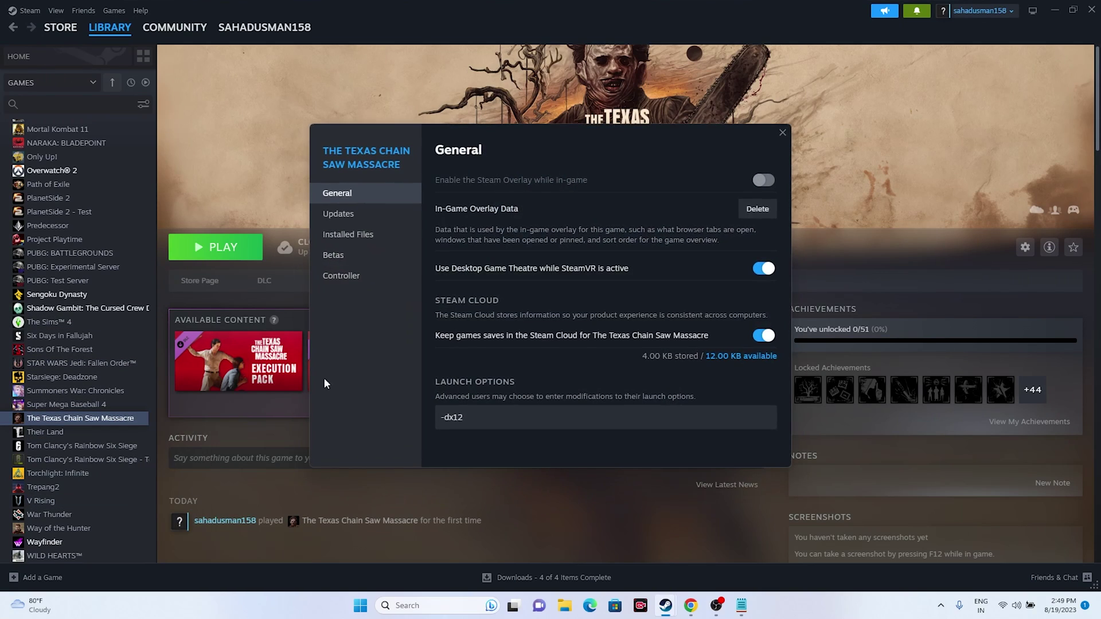
pyautogui.click(353, 241)
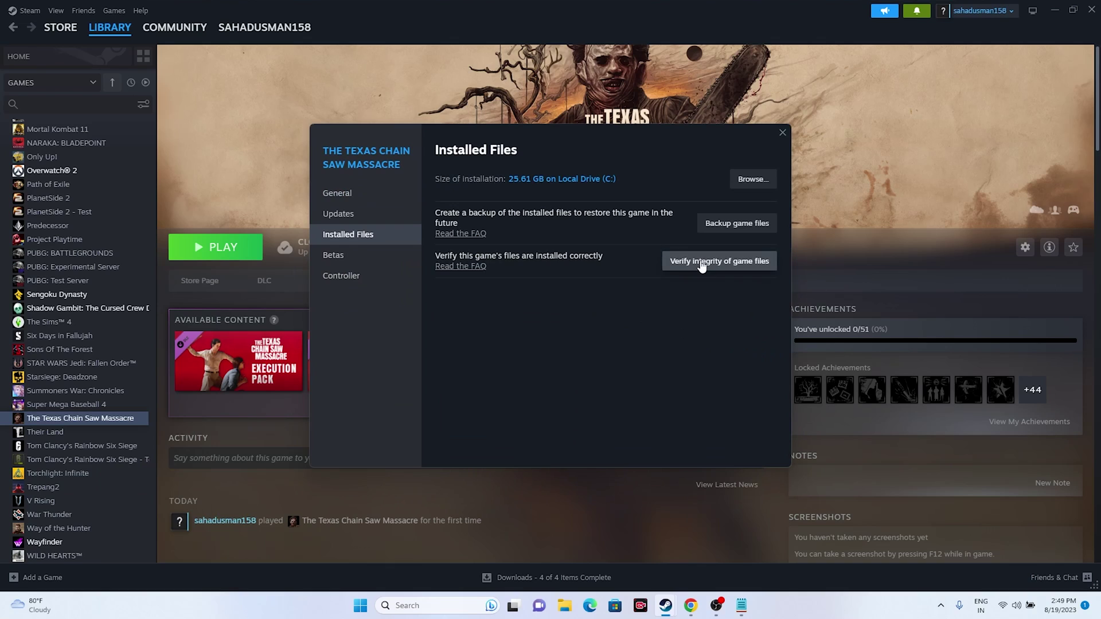
pyautogui.moveTo(648, 150); pyautogui.dragTo(745, 170)
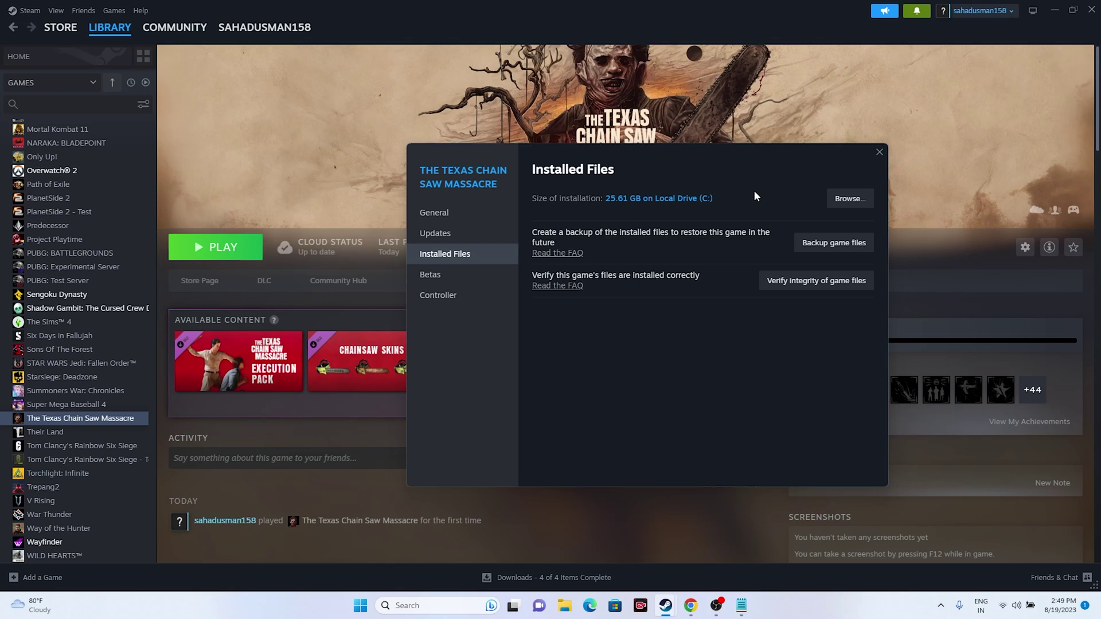
pyautogui.click(878, 154)
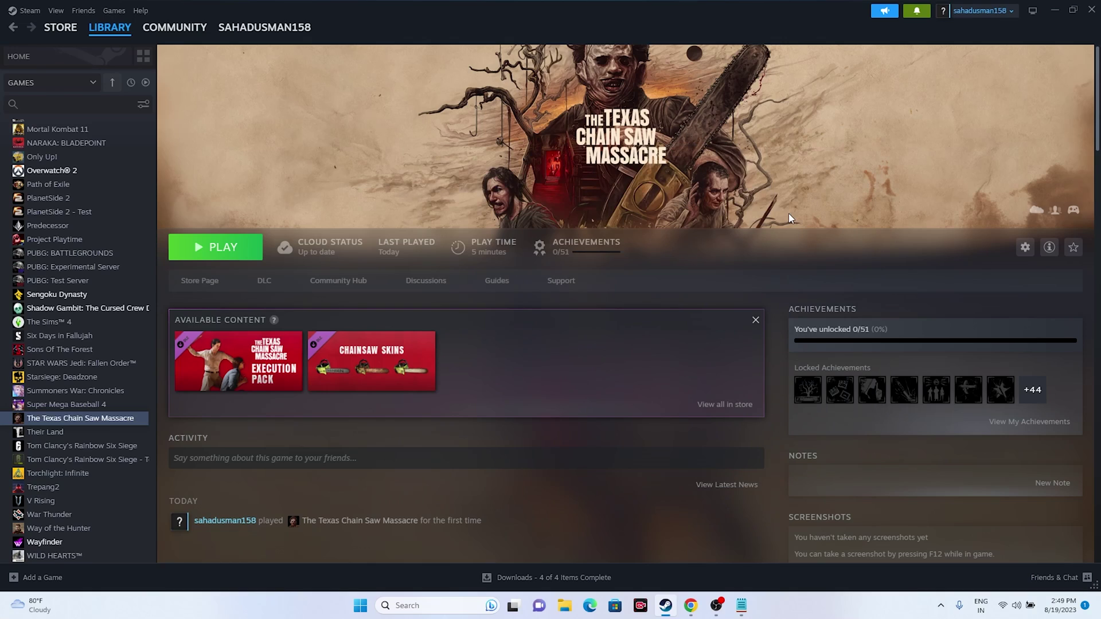